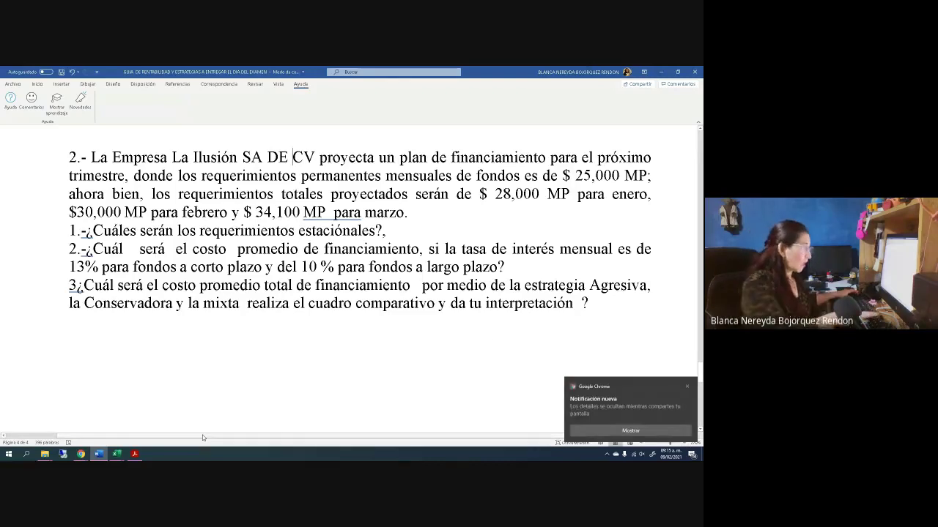
Step: Capture the exercise 2 statement as a screenshot, then switch to the Excel working-capital exercises workbook and enable editing
key(Print)
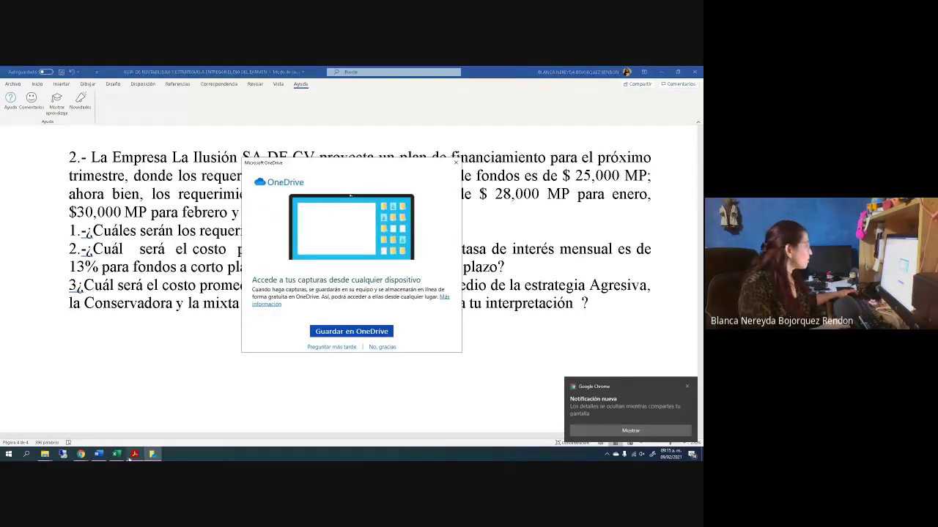
mouse_move(114, 455)
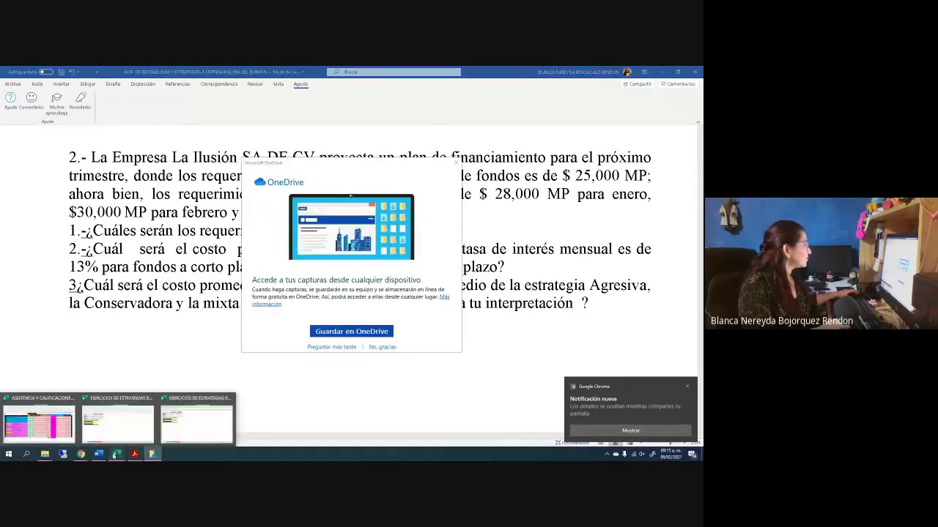
click(185, 425)
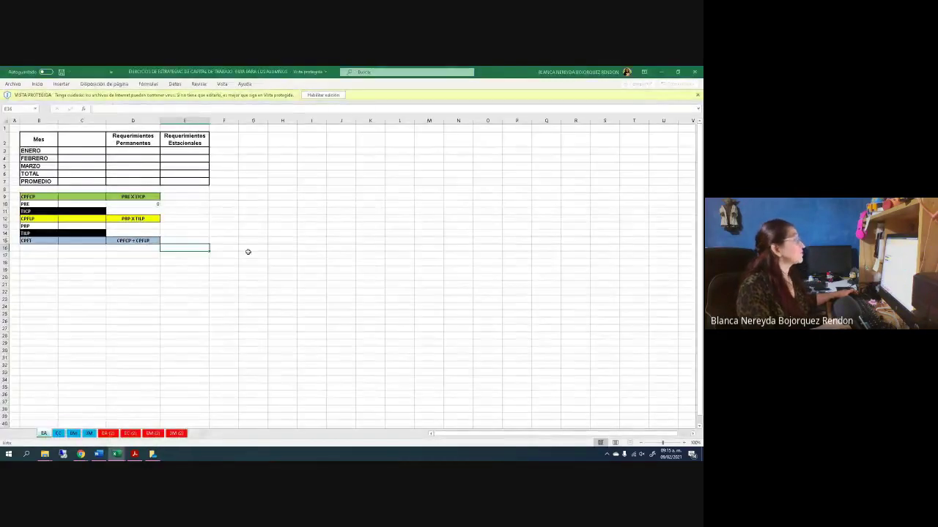
click(319, 95)
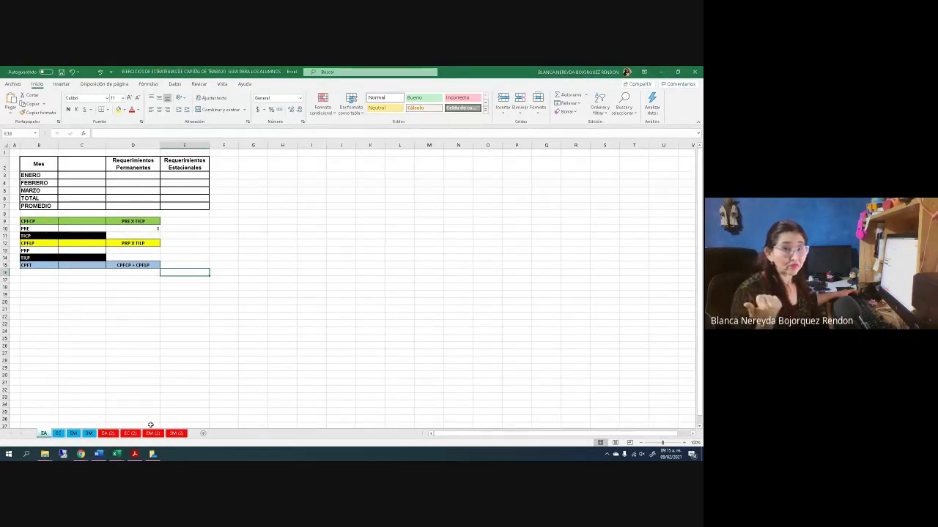
Step: Paste the captured screenshot at cell G2 of the EA sheet
click(684, 443)
click(683, 442)
click(683, 443)
click(683, 442)
click(683, 443)
click(684, 442)
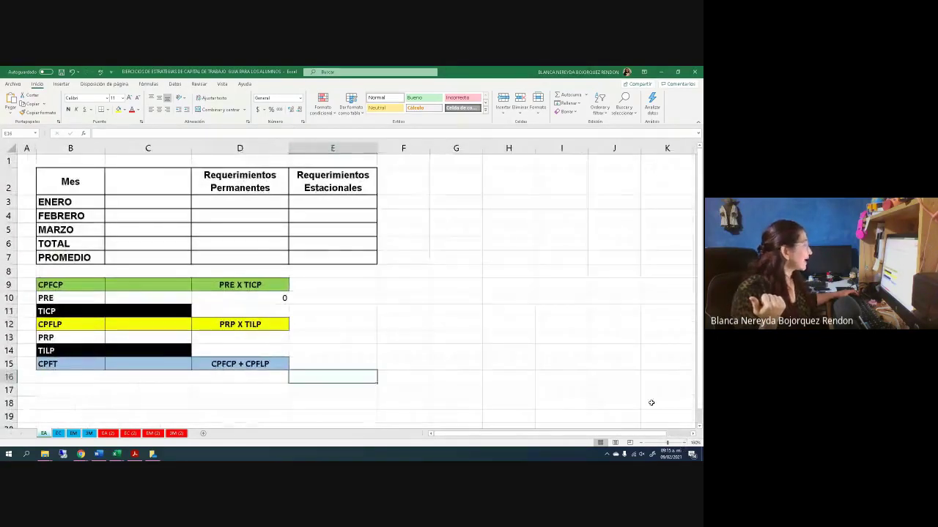
click(448, 187)
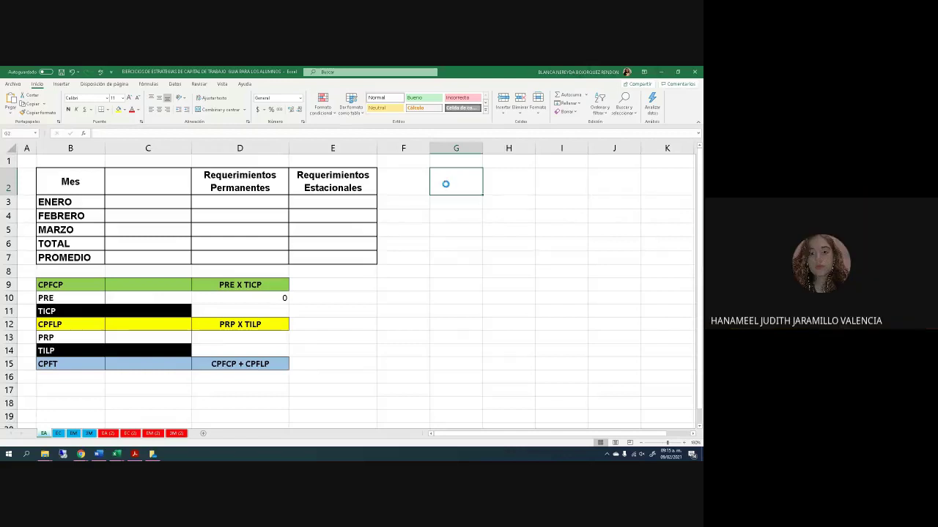
key(ctrl+v)
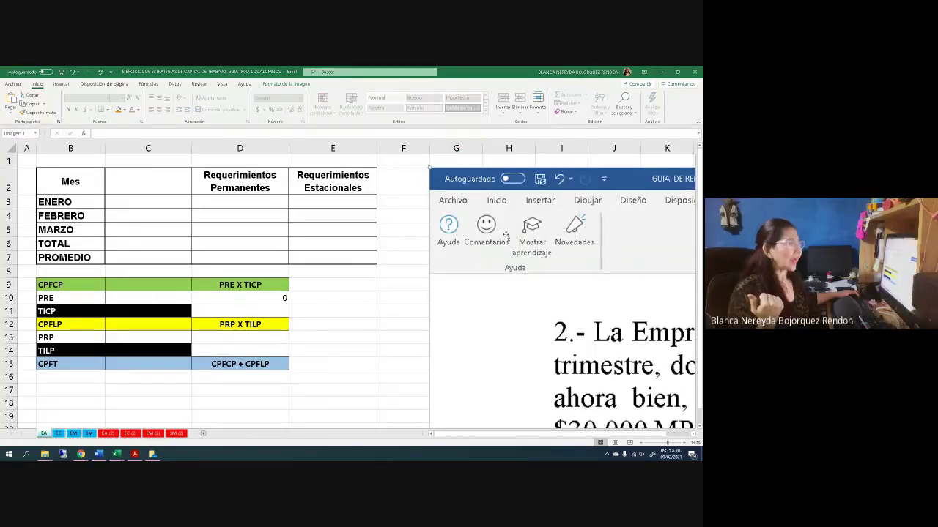
Step: Crop the Word ribbon and the empty margin before the text off the pasted picture
right_click(532, 214)
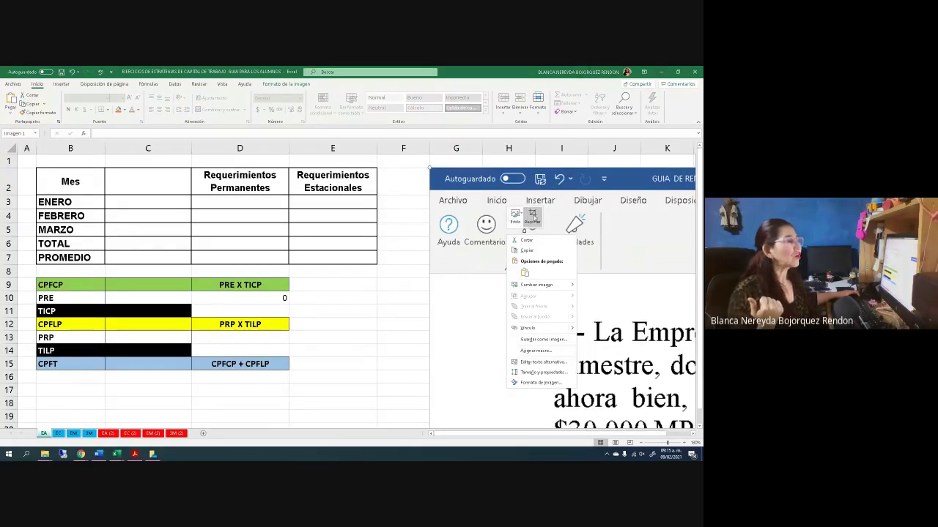
click(534, 217)
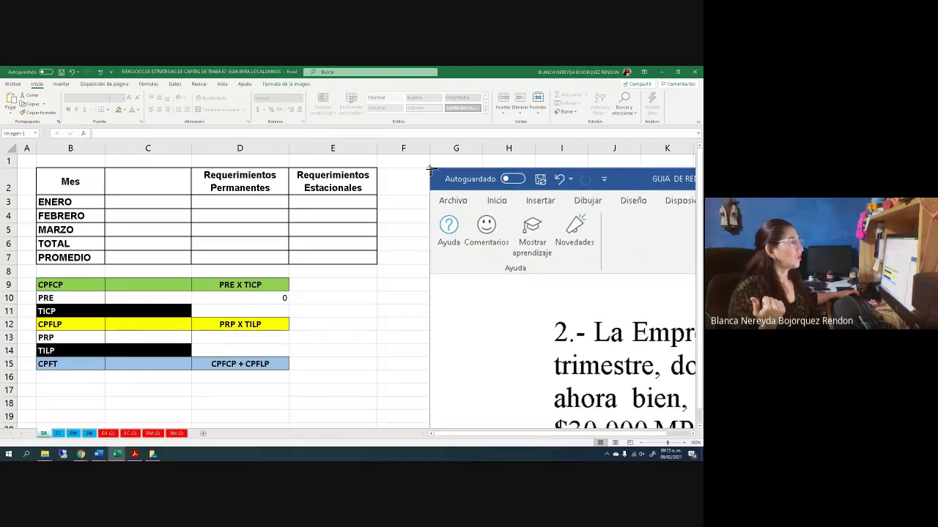
drag(432, 170, 544, 309)
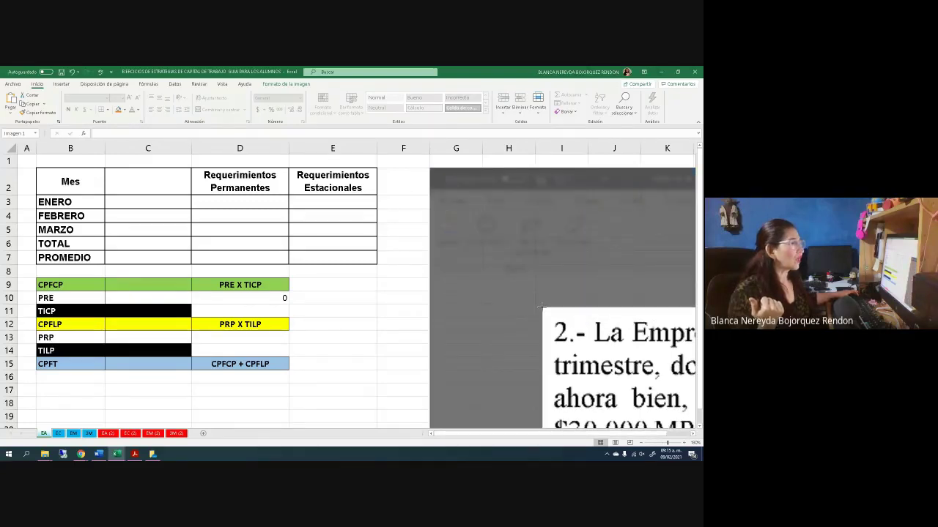
click(421, 316)
Step: Move the cropped picture to the start of the sheet, just below the PROMEDIO row
scroll(412, 369, down, 2)
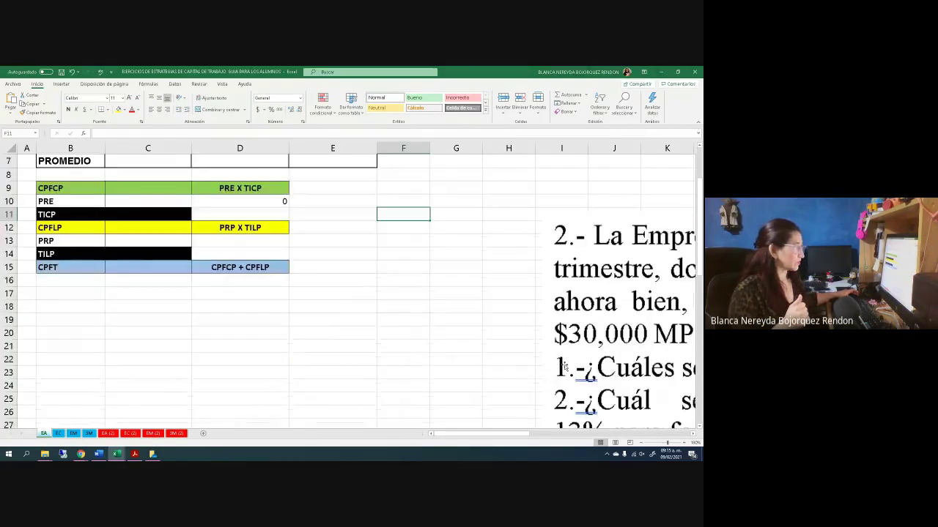
drag(564, 366, 48, 202)
drag(349, 246, 329, 359)
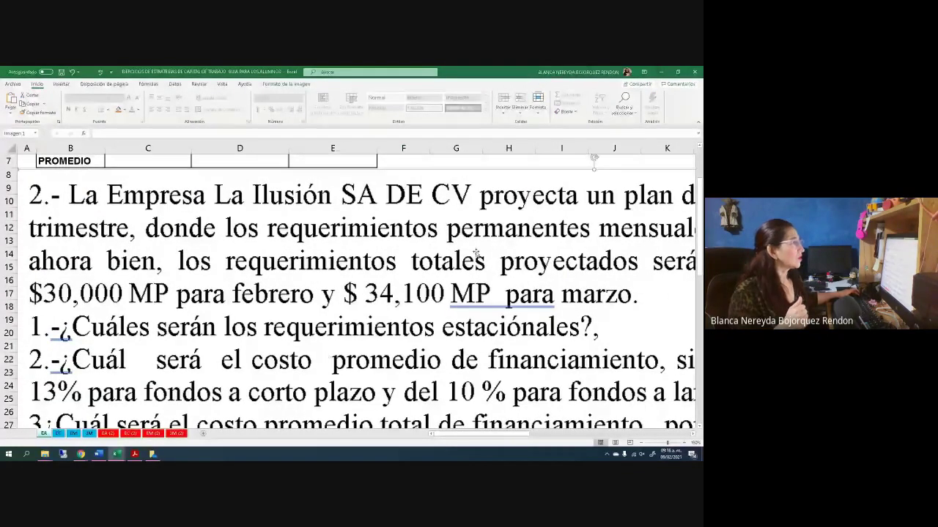
Step: Try to crop the exercise picture again, shifting the image inside its crop frame
right_click(371, 199)
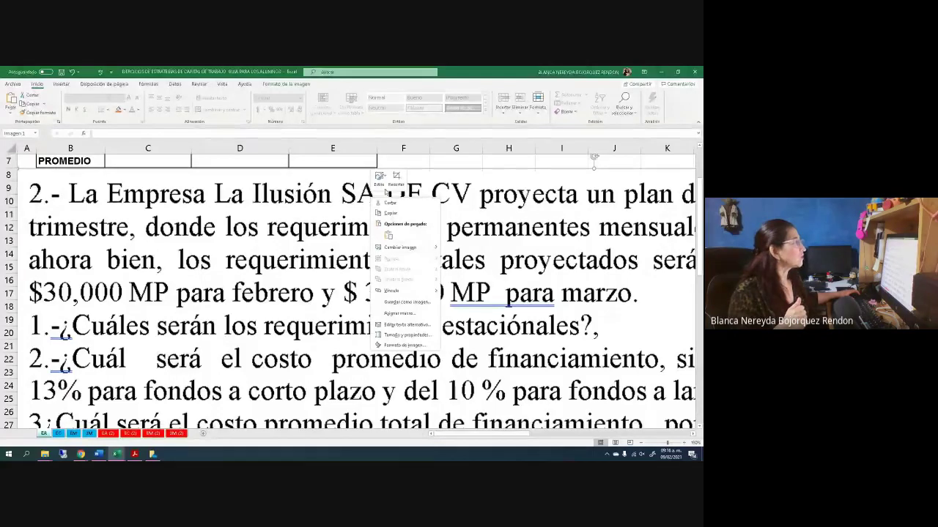
click(396, 178)
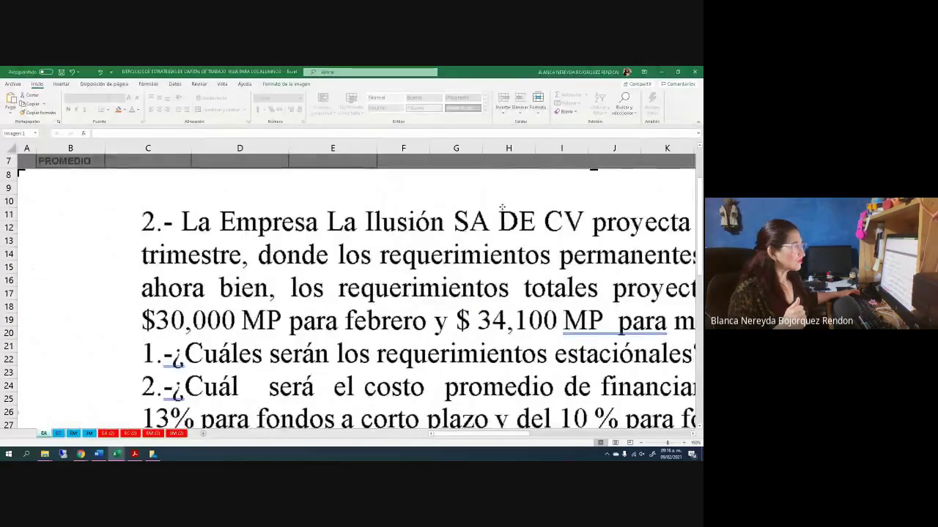
click(660, 444)
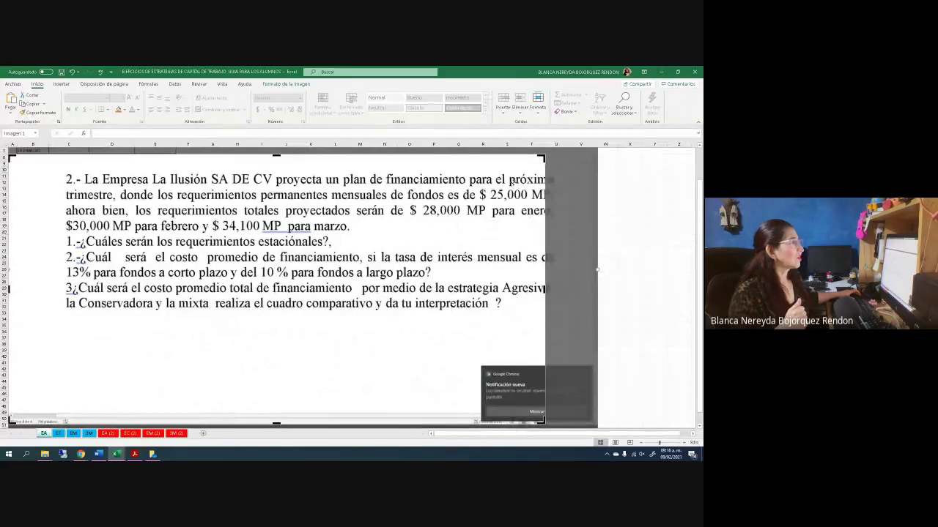
mouse_move(334, 173)
mouse_down()
mouse_move(335, 183)
mouse_move(334, 174)
mouse_up()
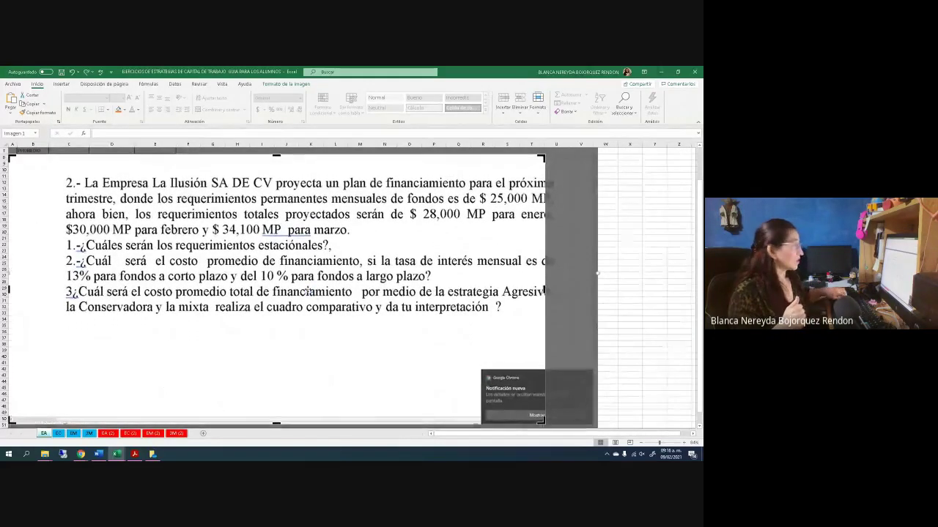
key(Escape)
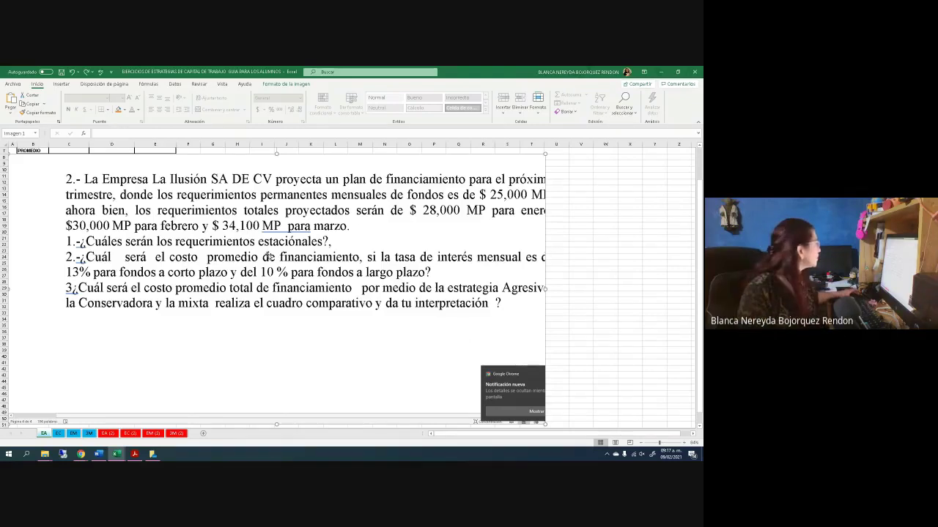
Step: Recrop the exercise picture close to the start of the text, with the full ends of its lines included
drag(206, 330, 247, 329)
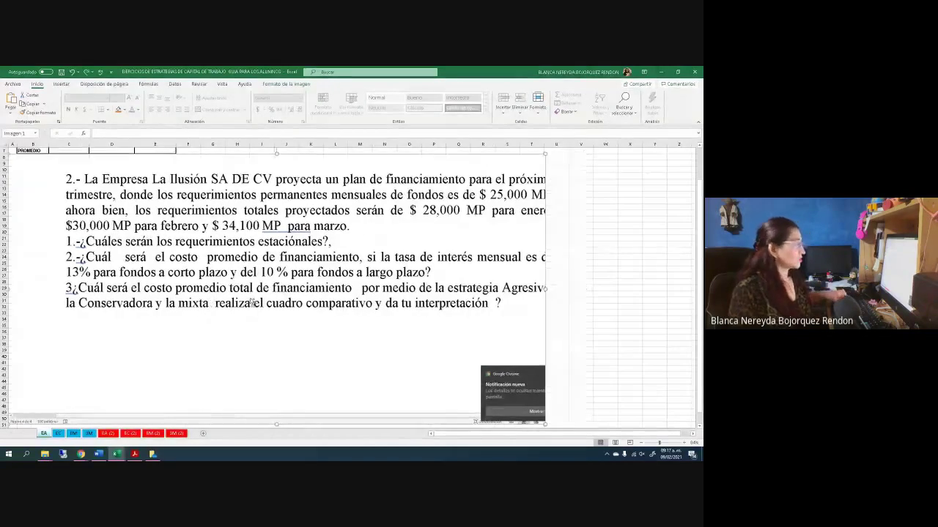
scroll(251, 301, up, 4)
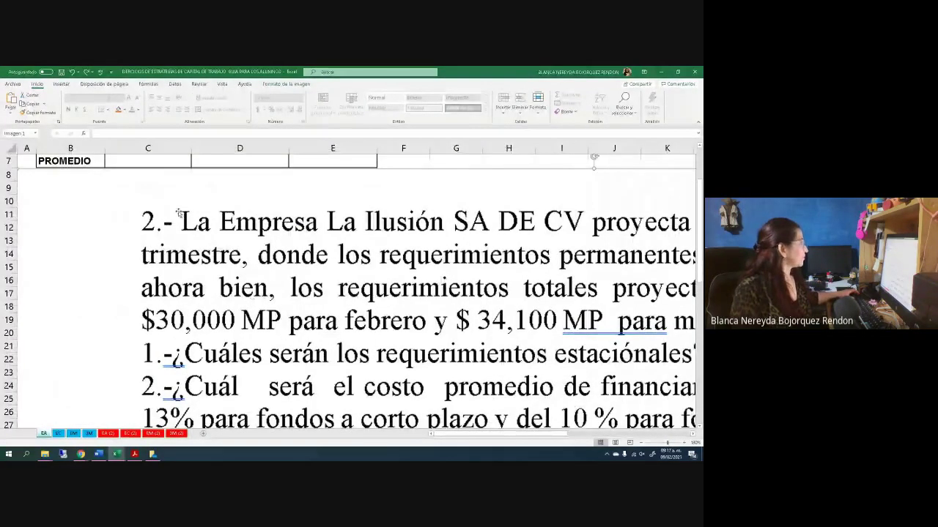
right_click(126, 203)
click(159, 184)
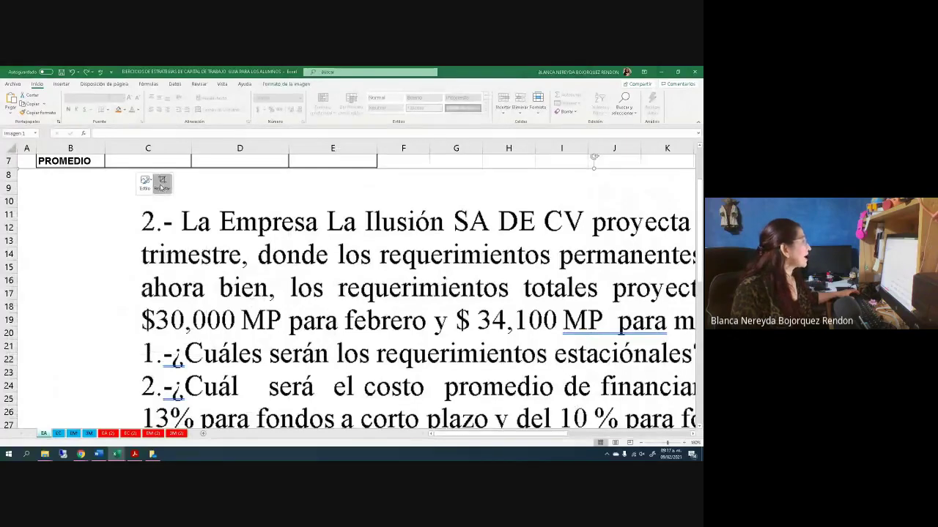
drag(30, 176, 132, 193)
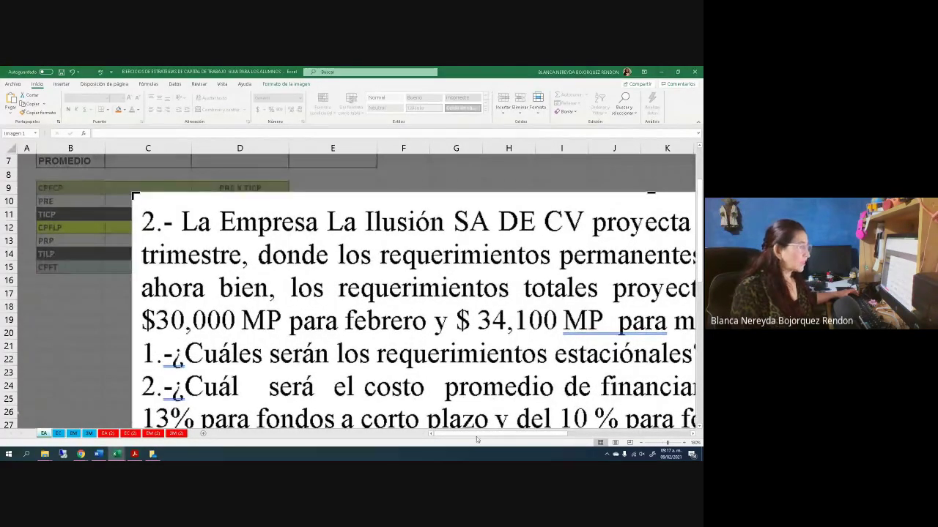
drag(469, 438, 564, 432)
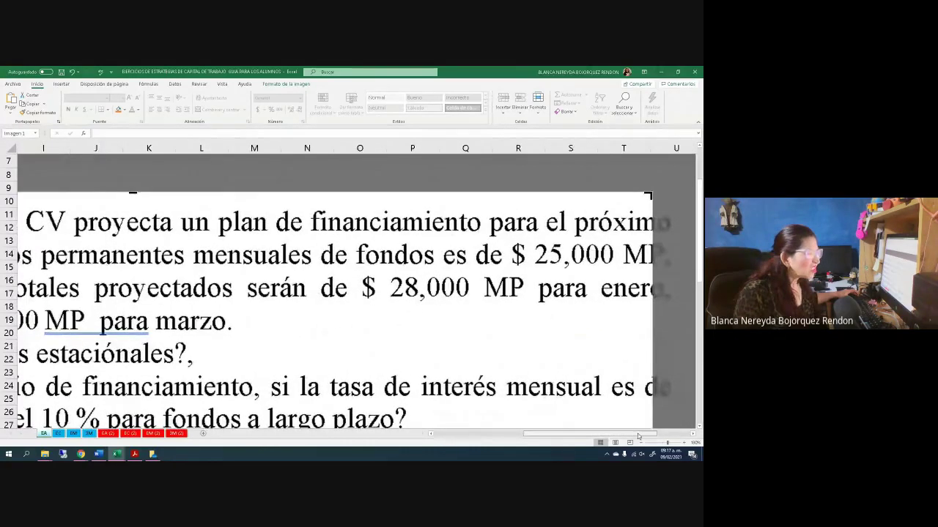
drag(639, 434, 662, 437)
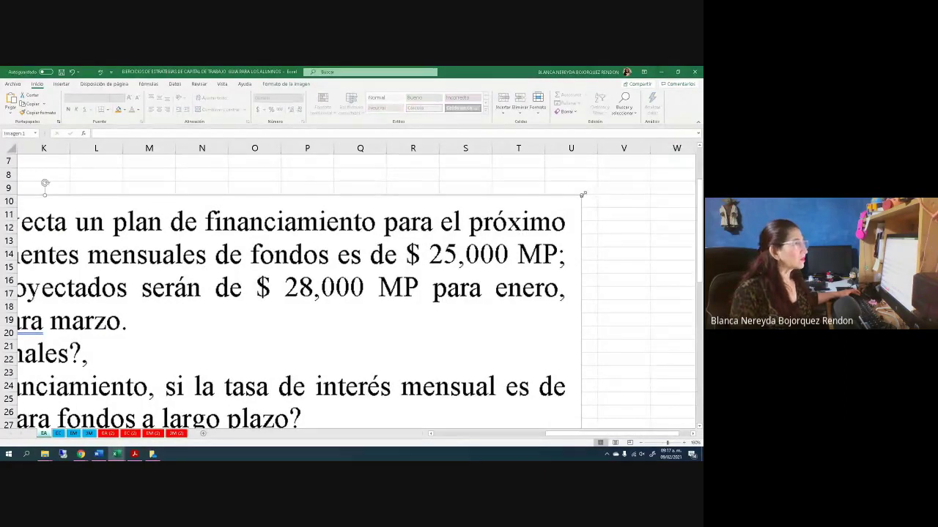
Step: Shrink the exercise picture and move it to the first rows of the sheet, across columns P to U
drag(582, 195, 260, 264)
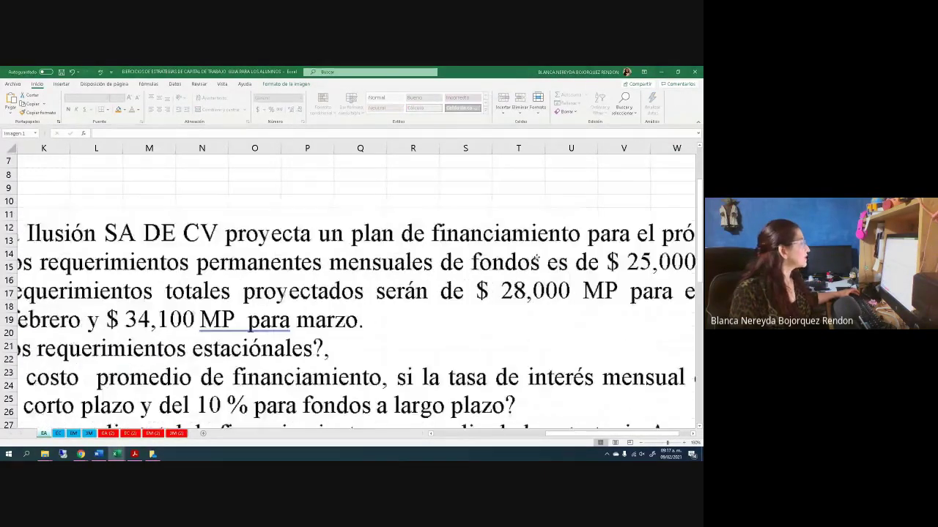
drag(359, 201, 369, 241)
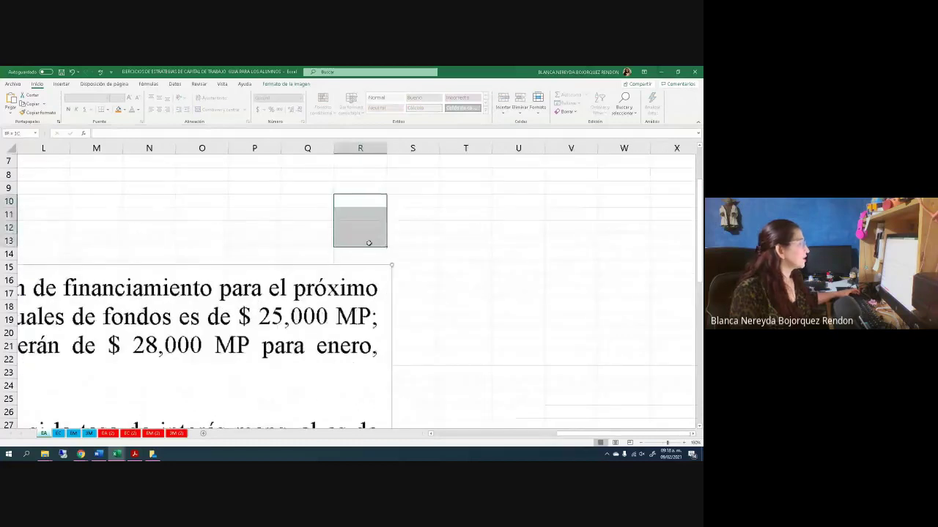
click(393, 271)
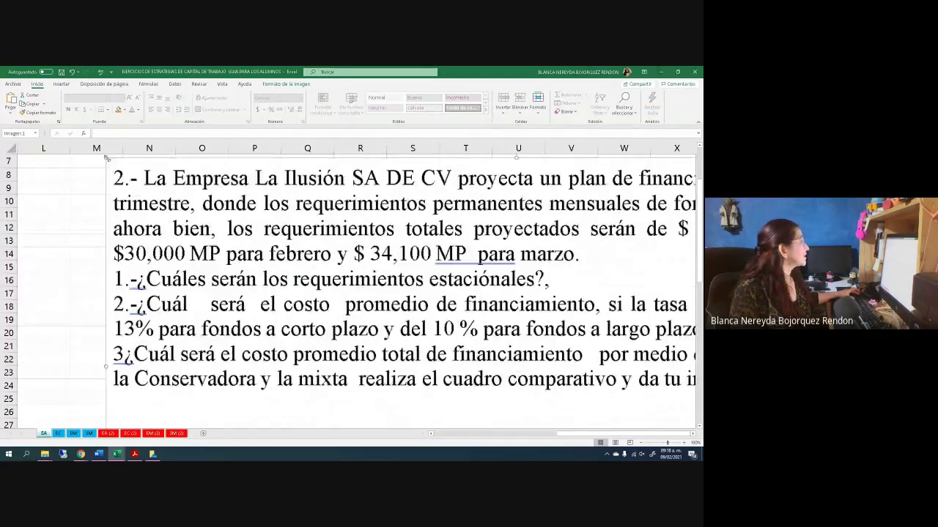
drag(110, 157, 131, 206)
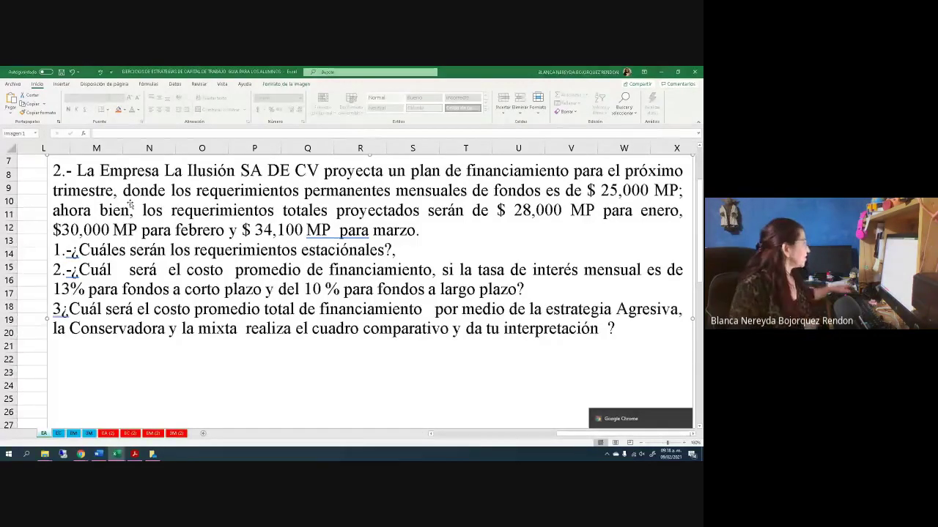
scroll(58, 411, down, 2)
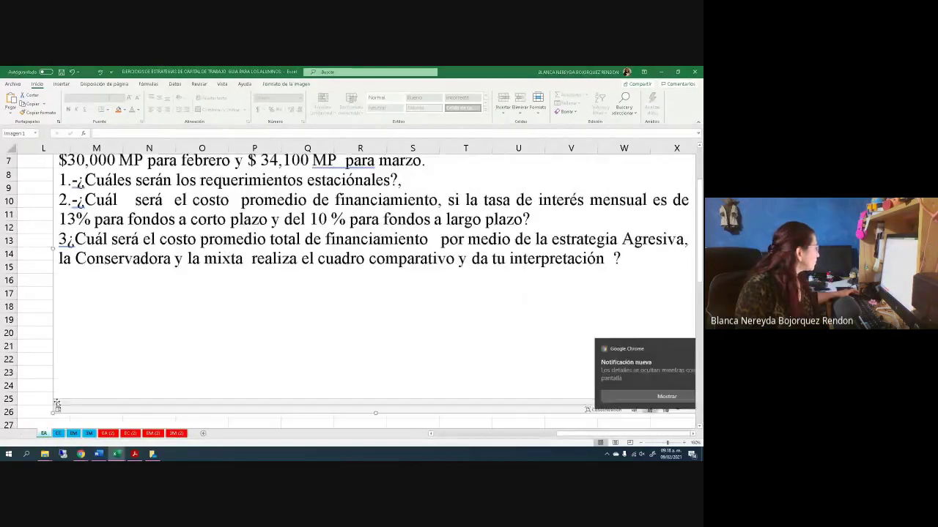
drag(53, 412, 427, 174)
drag(419, 209, 253, 183)
Step: Crop the empty area and the Chrome notification below the text off the exercise picture
right_click(383, 232)
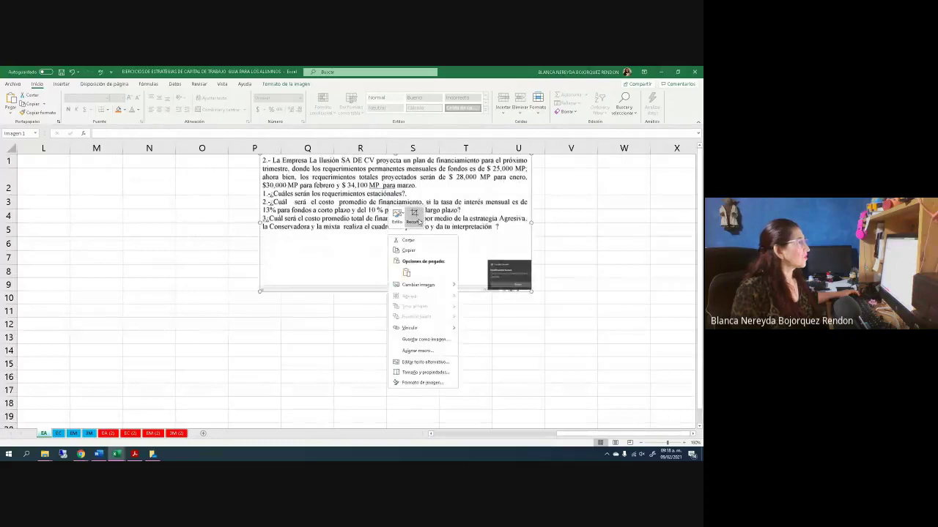
click(419, 220)
drag(529, 290, 533, 240)
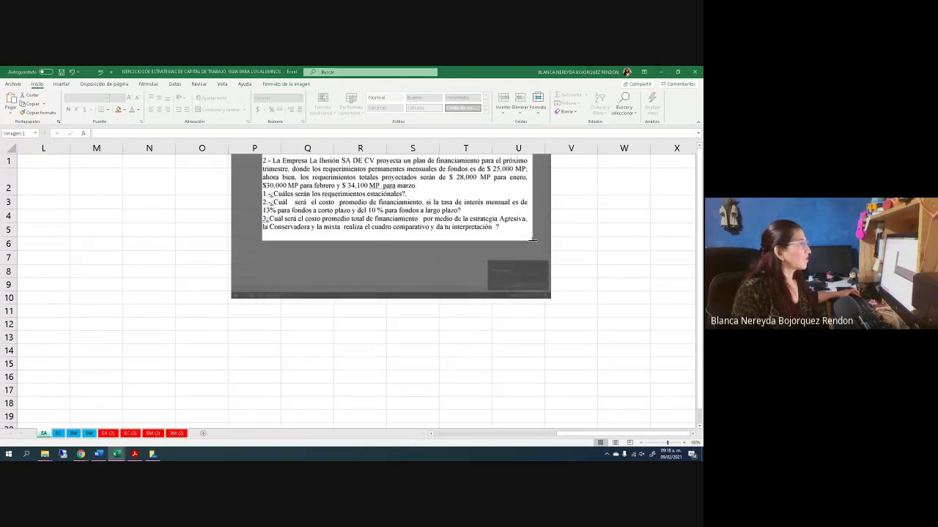
click(619, 243)
Step: Undo the last crop of the exercise picture
click(382, 218)
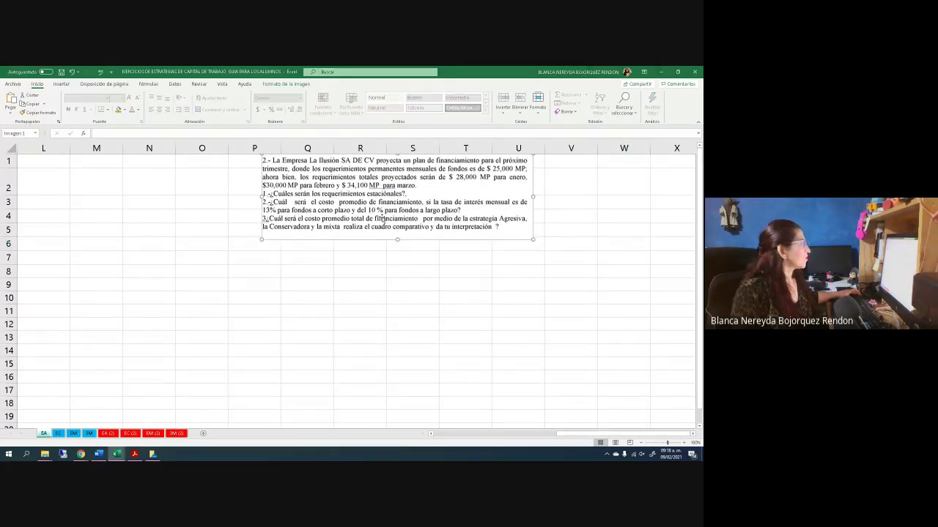
click(449, 435)
scroll(443, 261, down, 2)
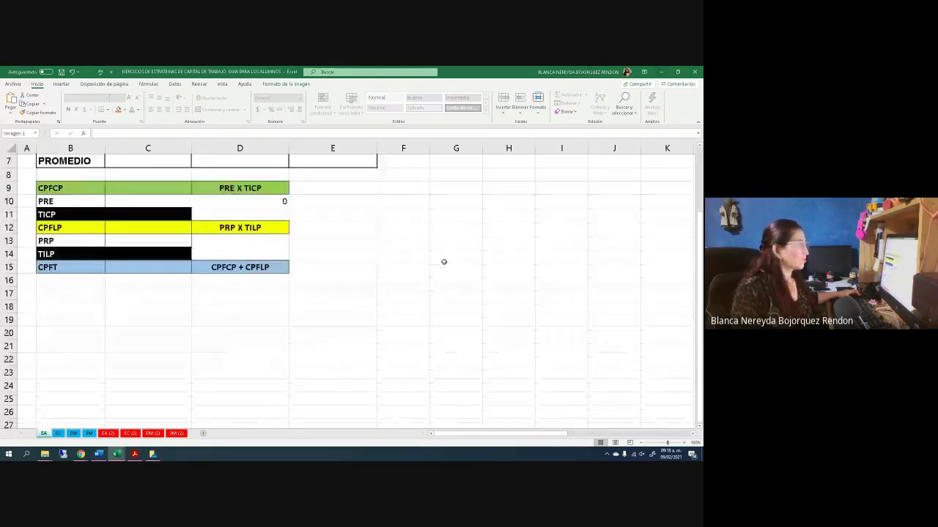
scroll(443, 261, down, 4)
drag(491, 433, 472, 425)
scroll(270, 322, up, 6)
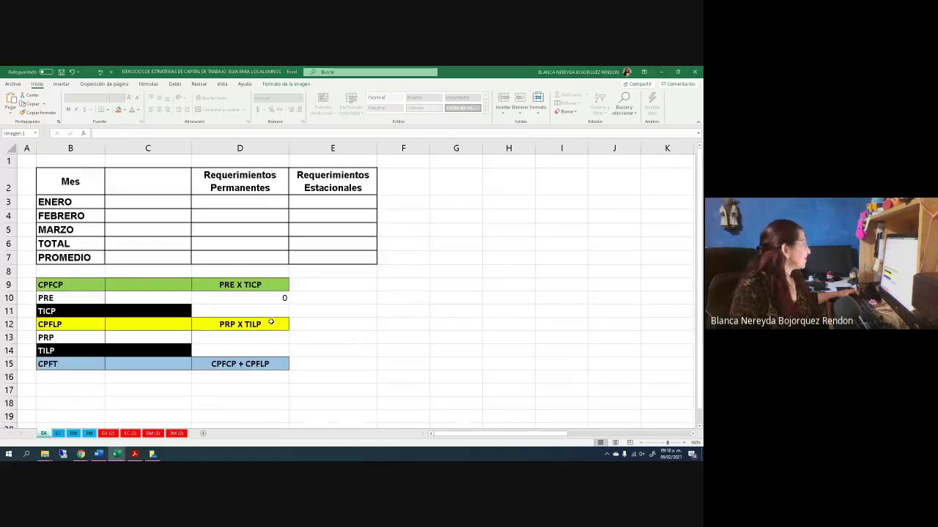
scroll(267, 319, right, 5)
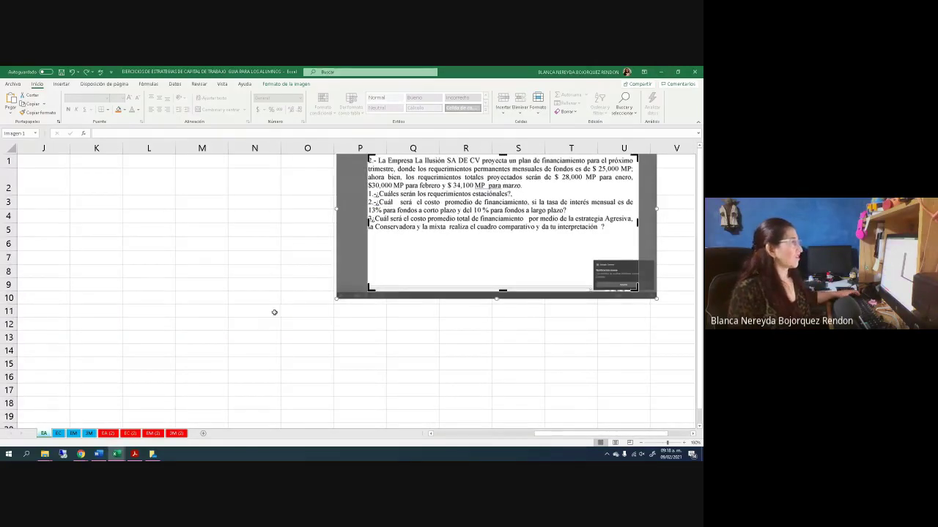
Step: Shift the image slightly down inside its crop frame and apply the crop
drag(417, 241, 237, 276)
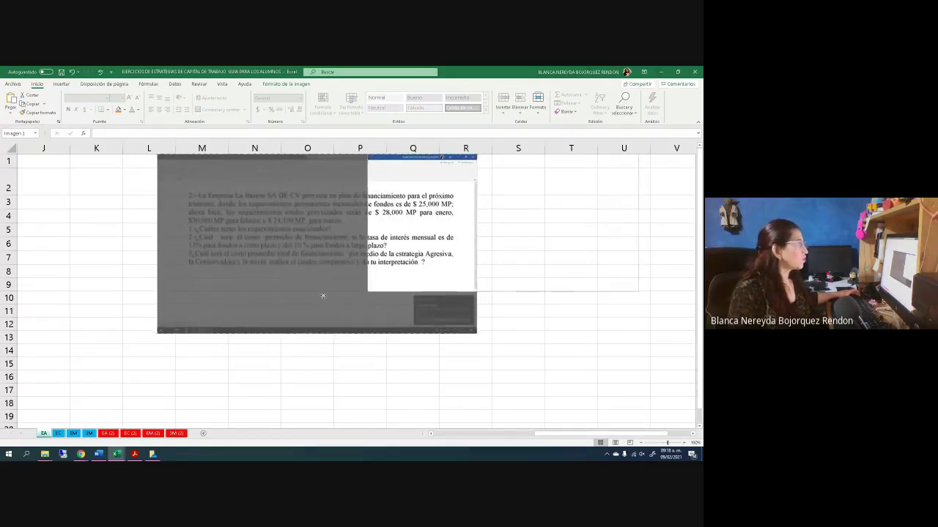
drag(322, 295, 494, 253)
click(465, 359)
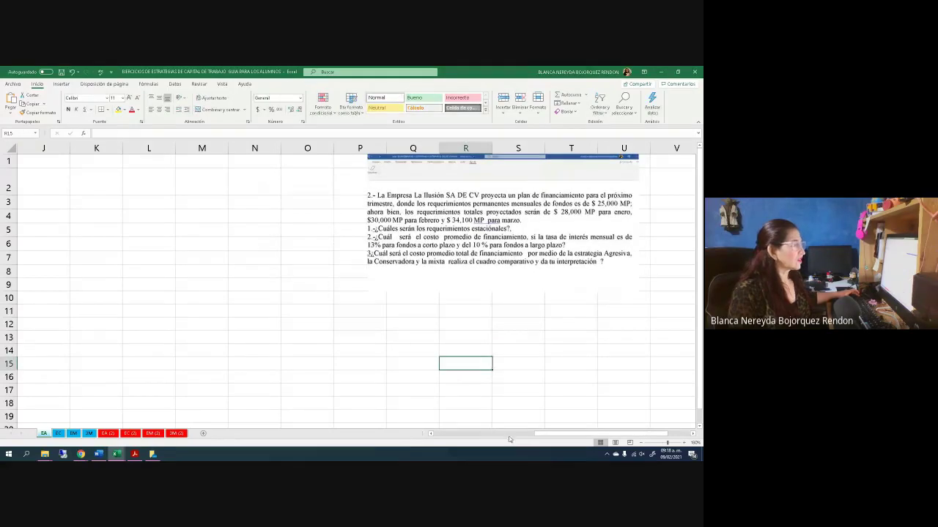
Step: Move the exercise picture beside the tables, across columns F to K, with its upper edge in row 2
drag(542, 436, 530, 432)
drag(517, 255, 206, 264)
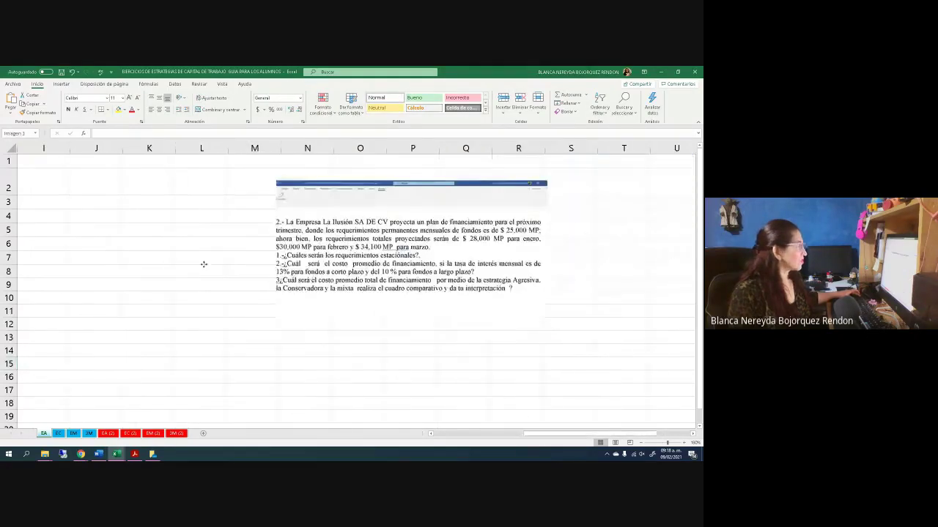
scroll(555, 374, left, 3)
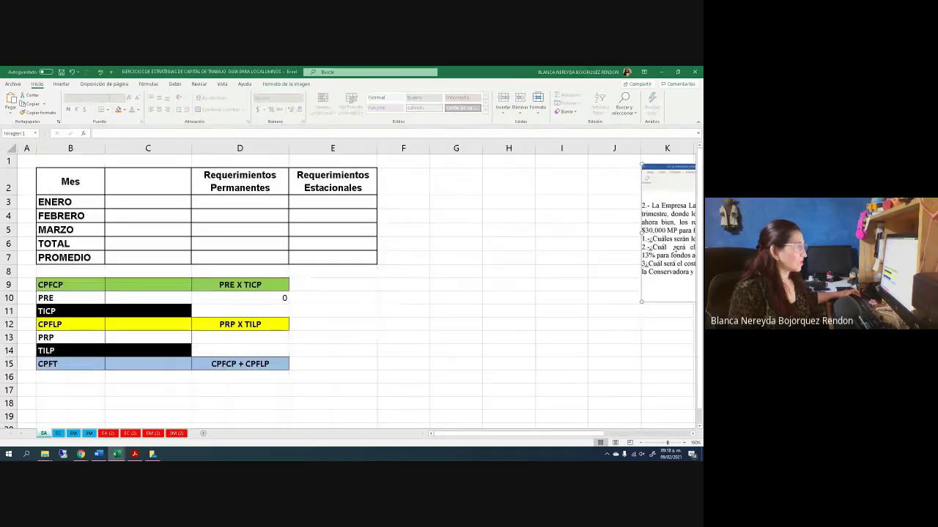
drag(667, 234, 417, 236)
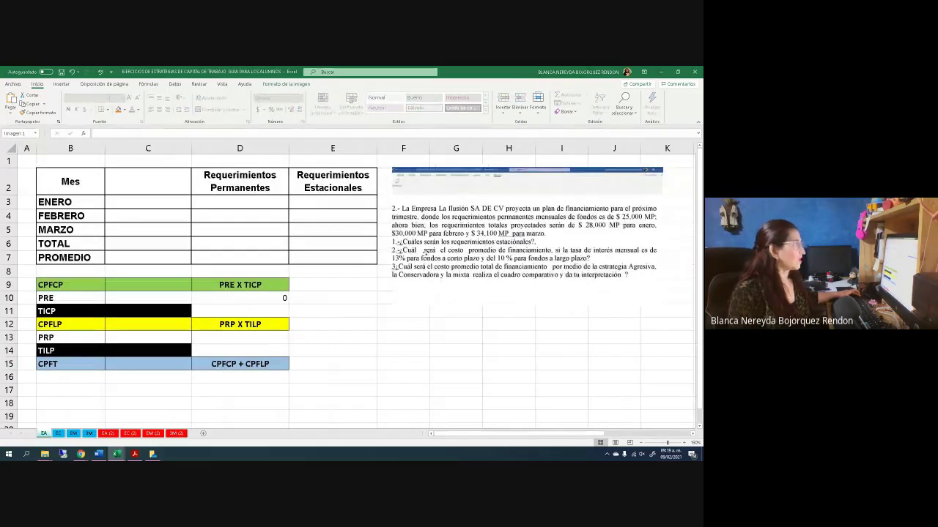
Step: Enter the header "Requerimientos totales" in cell C2 of the monthly table
click(130, 191)
text(Re)
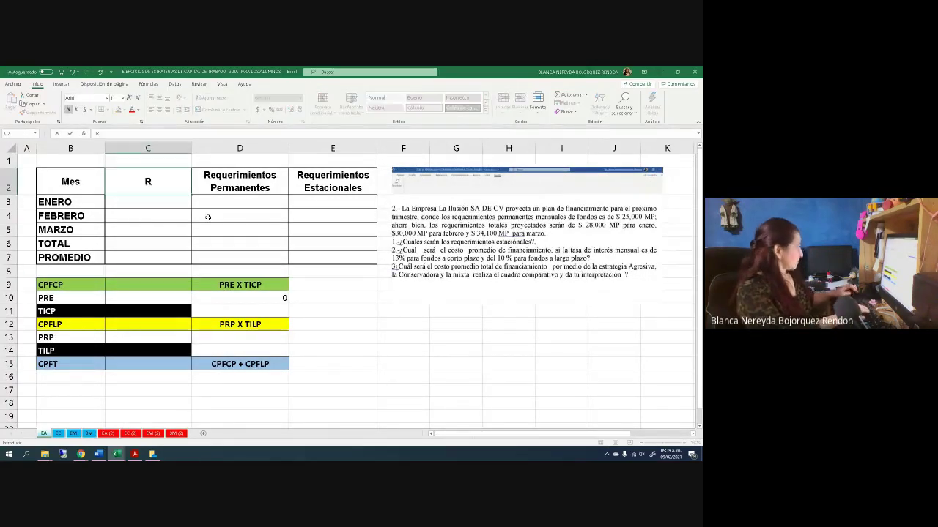
key(BackSpace)
text(eque)
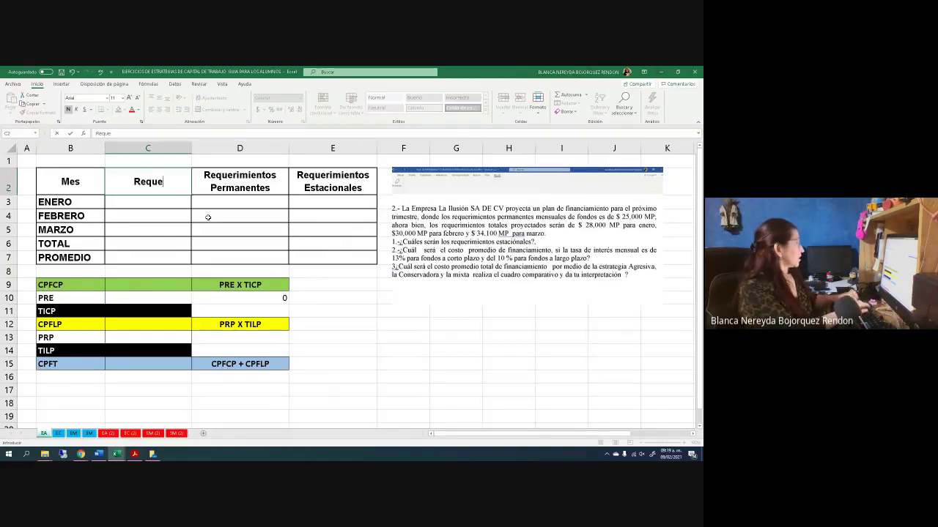
text(rimientos )
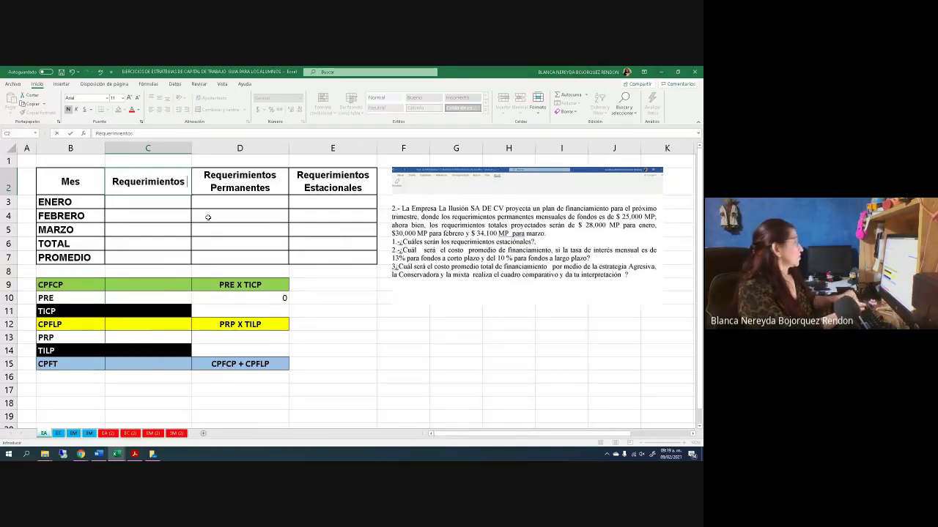
text(totales)
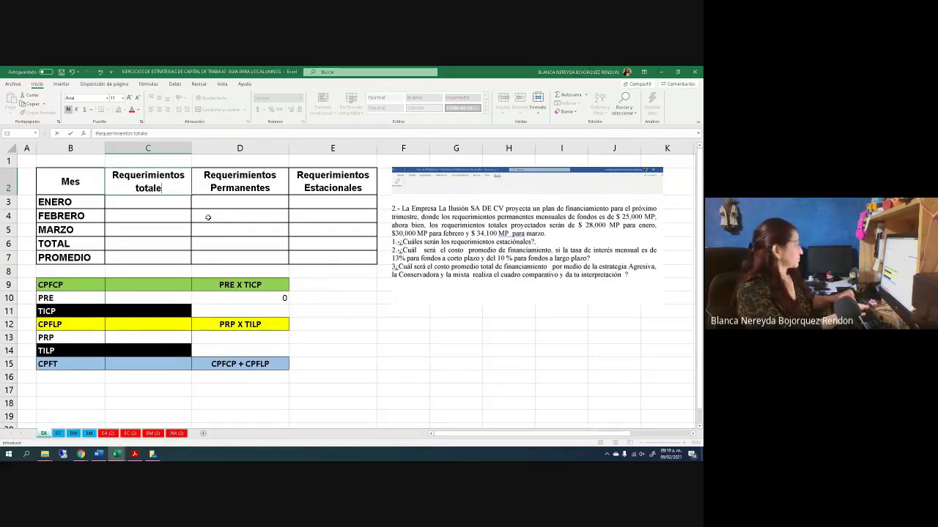
Step: Enter the total requirements 28000 for Enero, 30000 for Febrero and 34100 for Marzo in C3:C5
click(121, 201)
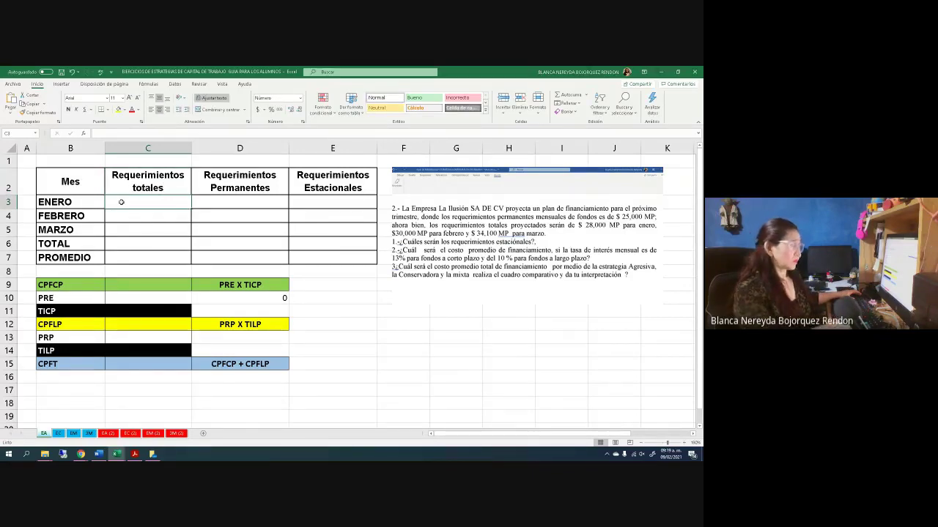
text(28000)
click(139, 216)
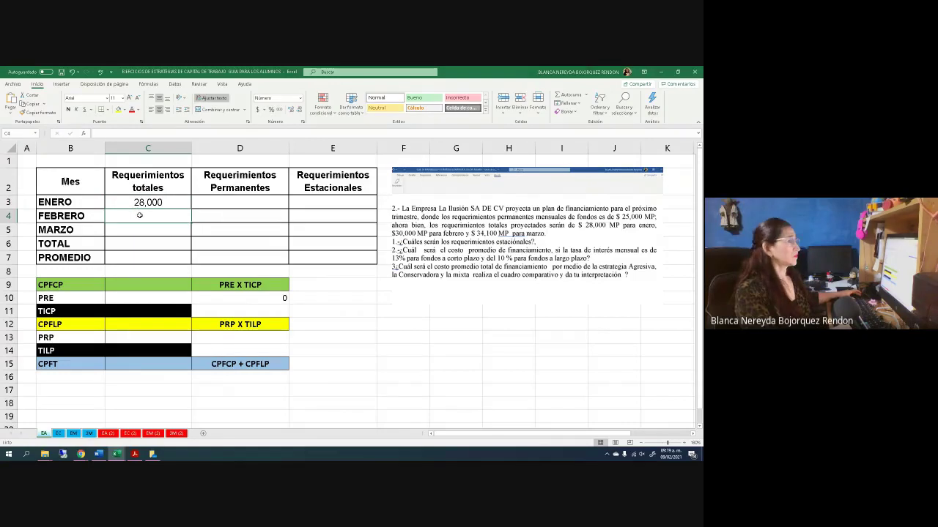
text(30000)
click(140, 229)
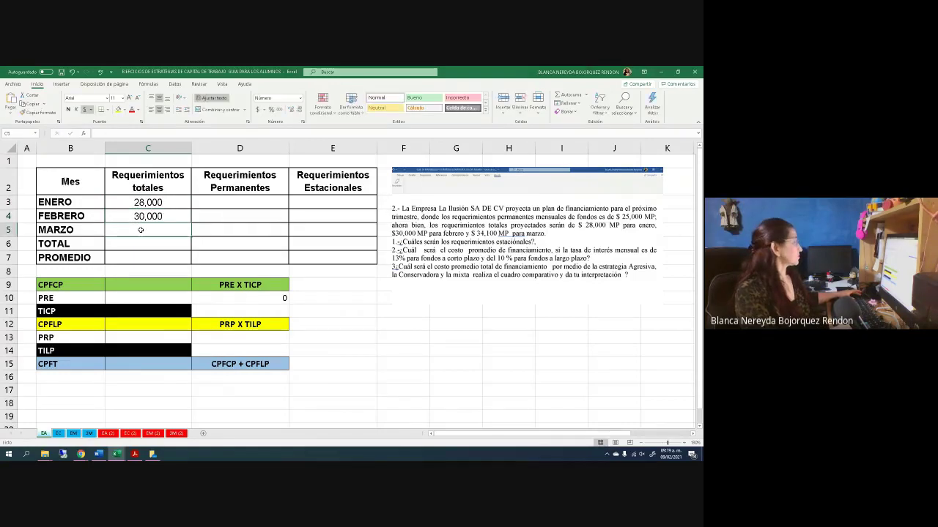
text(34100)
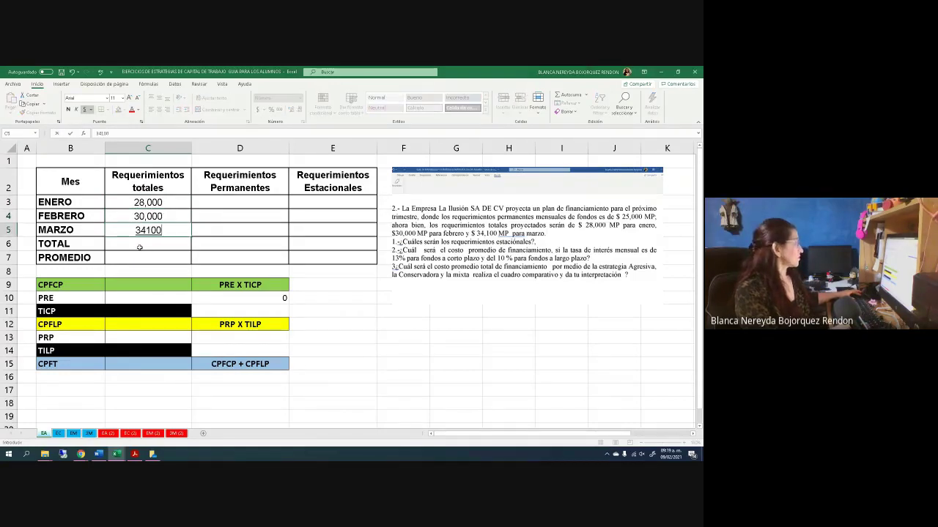
key(Return)
Step: Enter 25000 as the permanent requirement for Enero, Febrero and Marzo in D3:D5
click(217, 203)
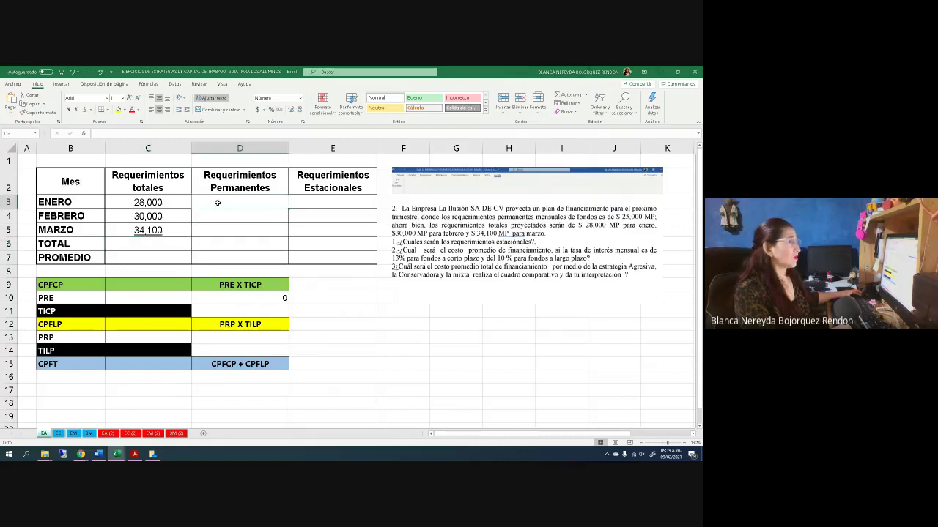
text(2)
text(5,000)
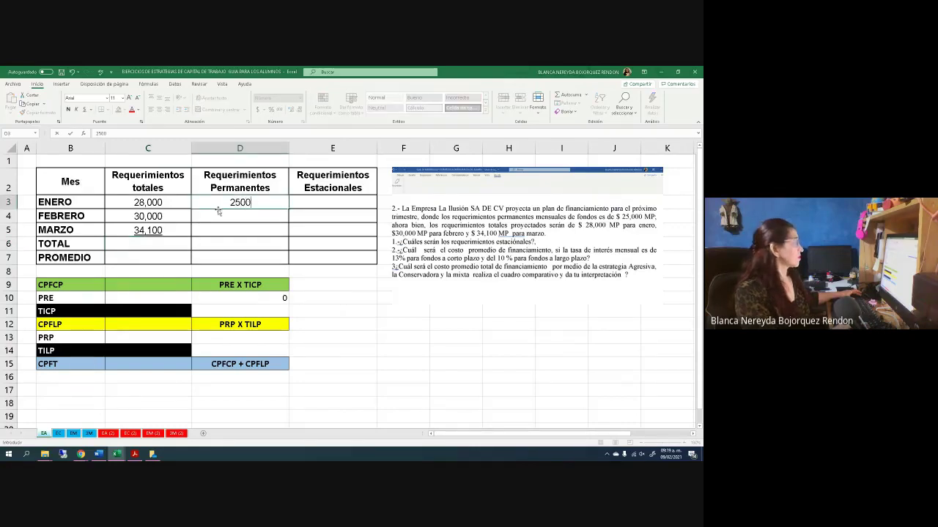
key(Return)
text(25000)
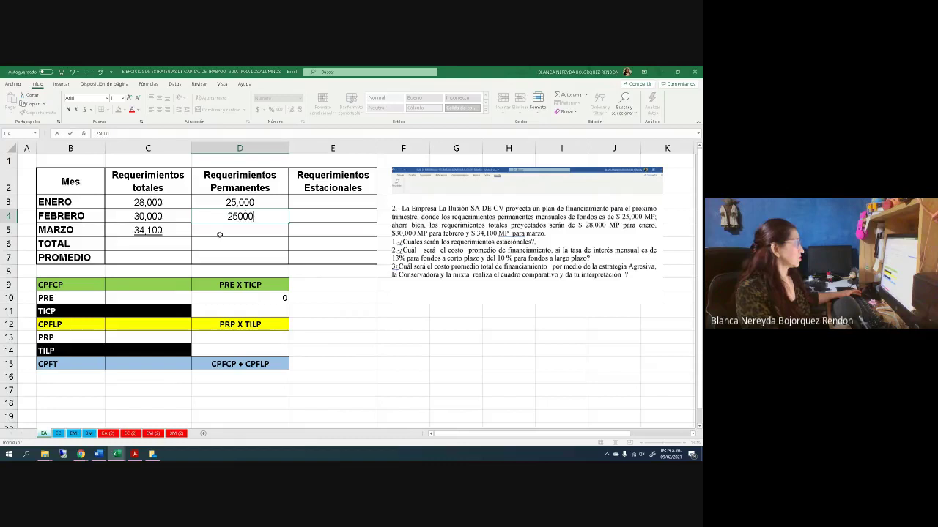
key(Return)
text(25000)
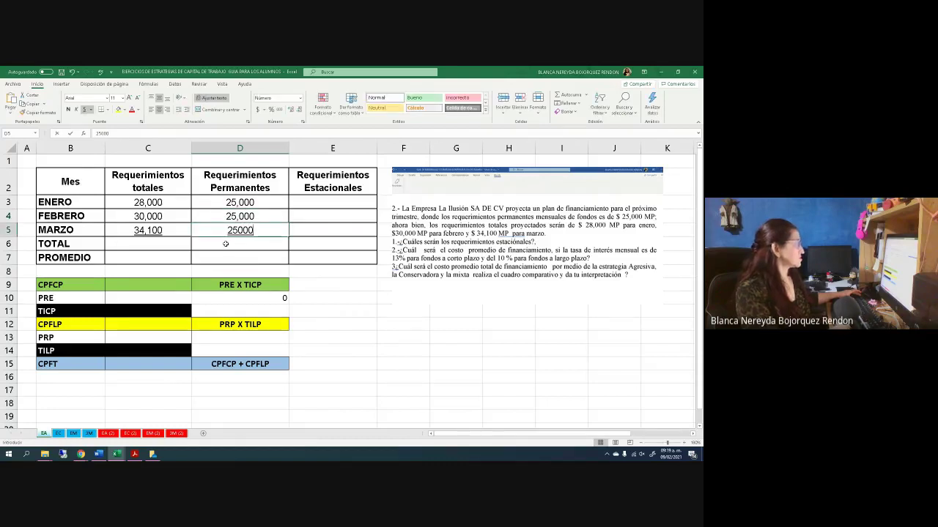
key(Return)
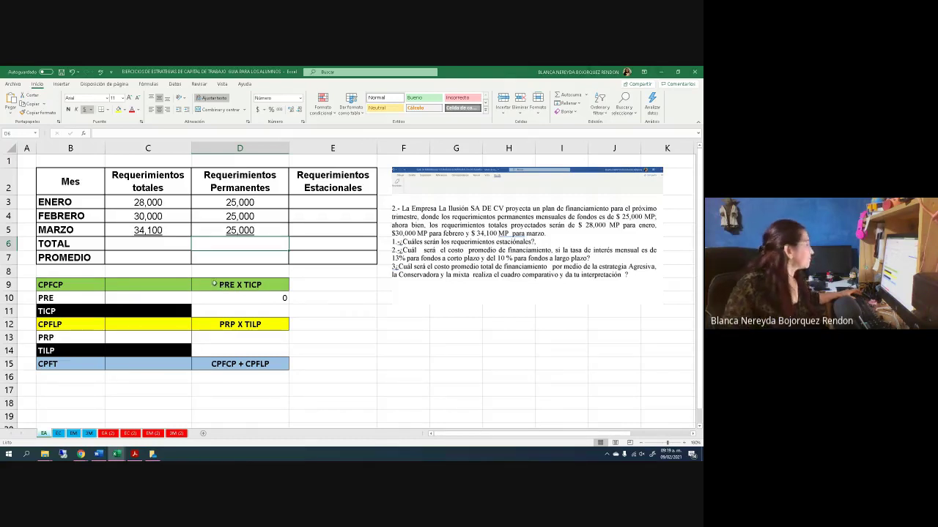
mouse_move(80, 454)
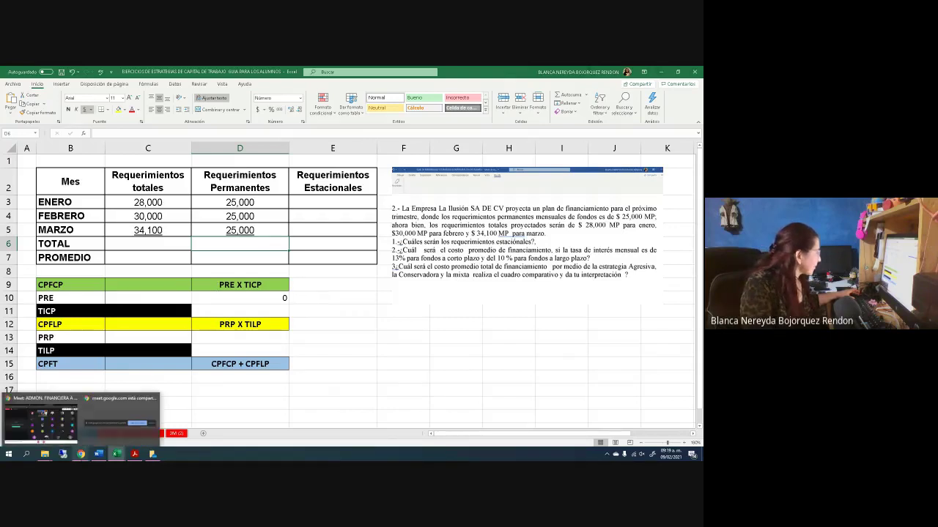
click(403, 378)
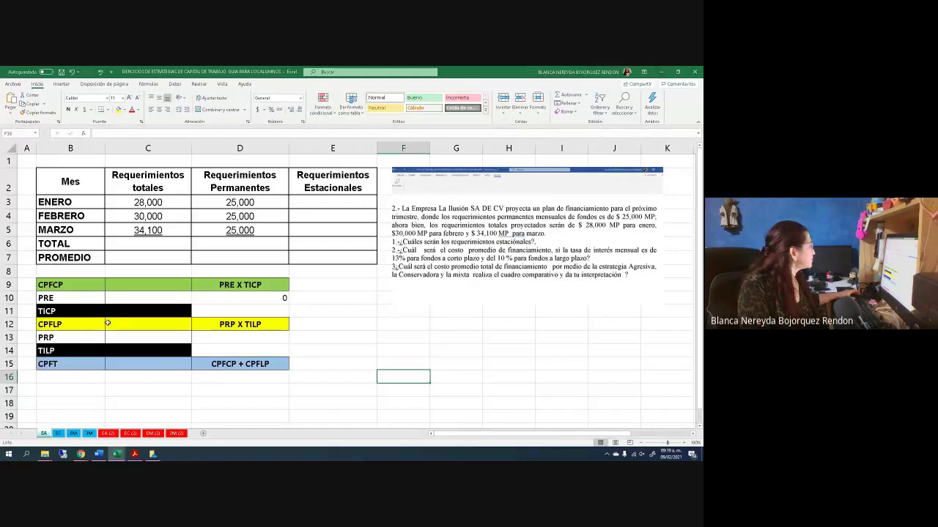
click(131, 310)
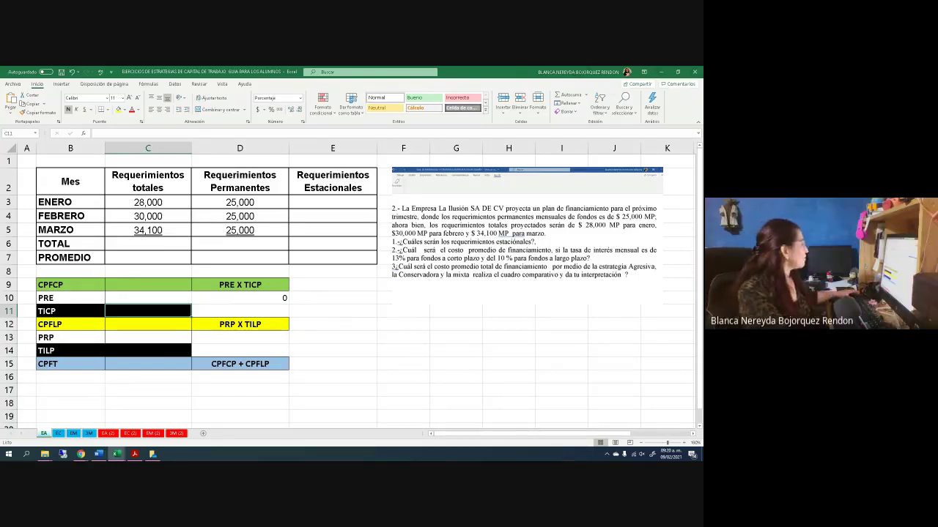
Step: Copy the total requirements in C3:C7 of sheet EA into the same cells of sheet EM
click(89, 434)
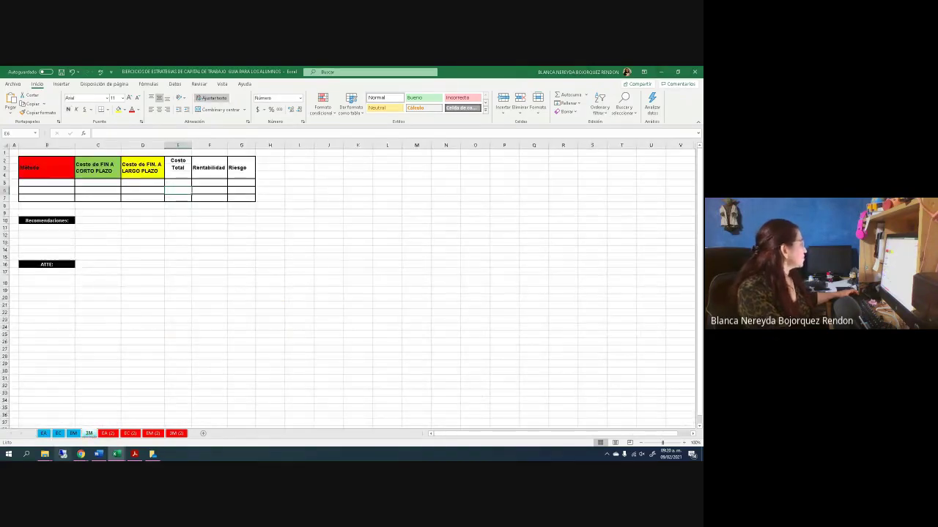
click(74, 434)
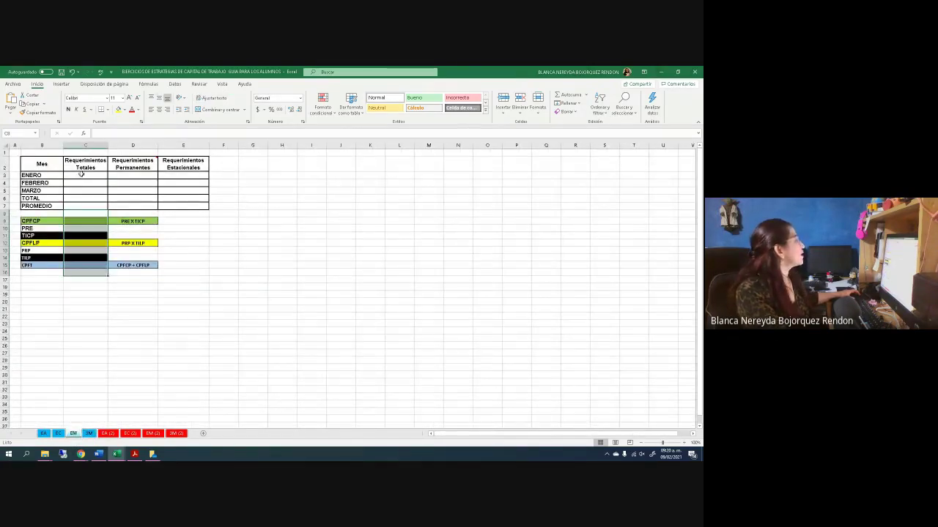
drag(84, 176, 85, 198)
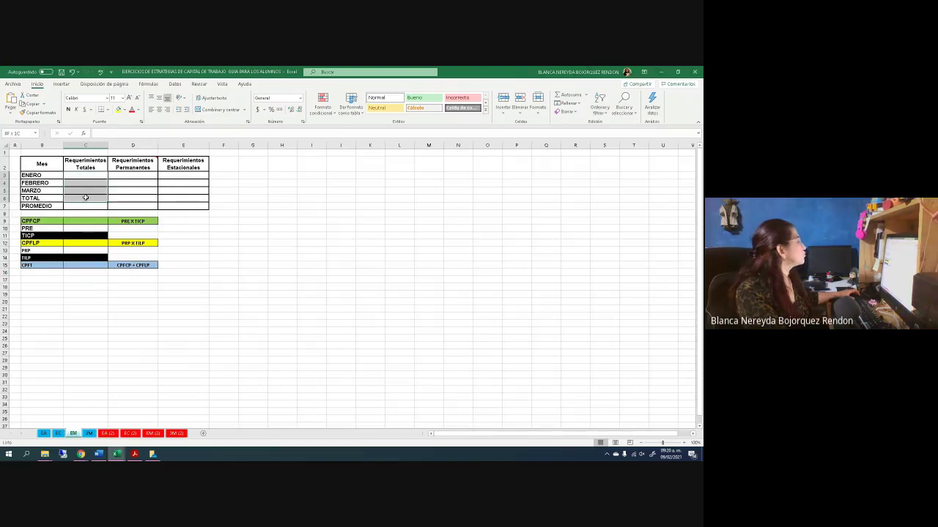
click(42, 434)
drag(131, 202, 130, 252)
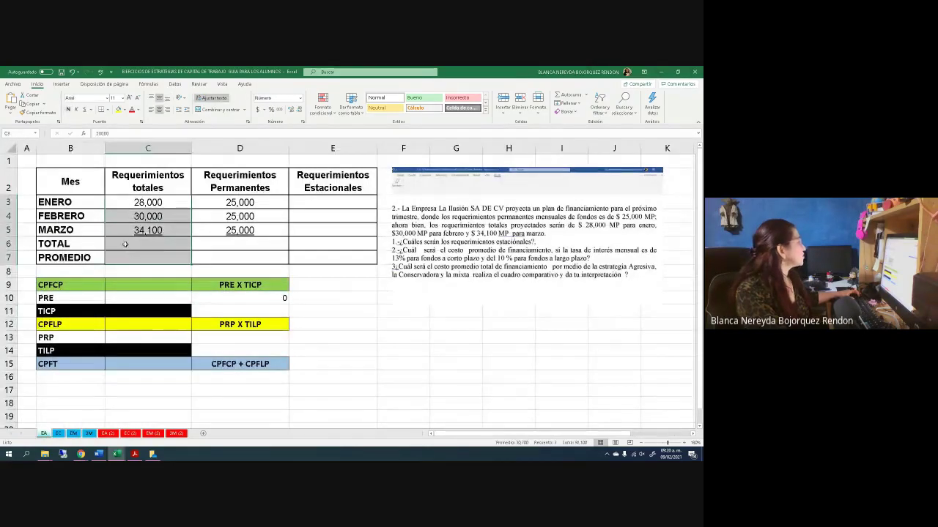
right_click(128, 243)
click(146, 258)
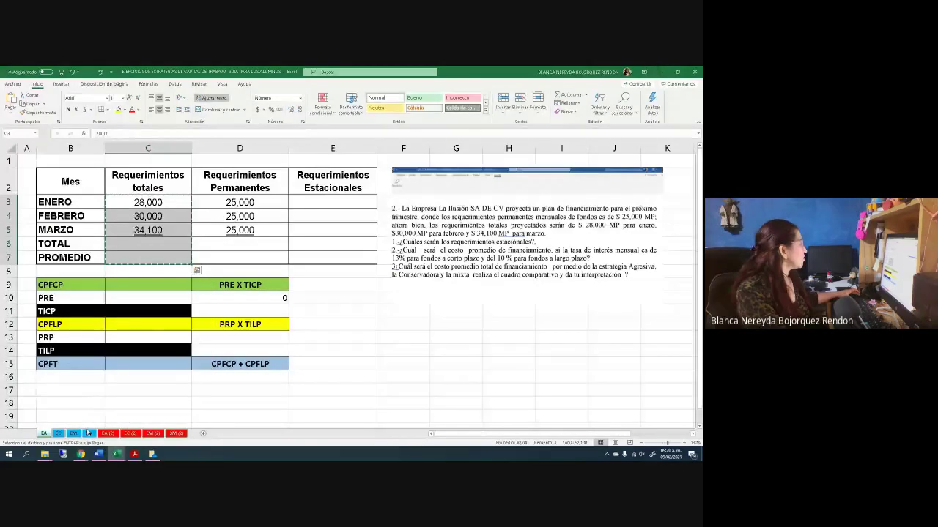
click(74, 433)
click(74, 433)
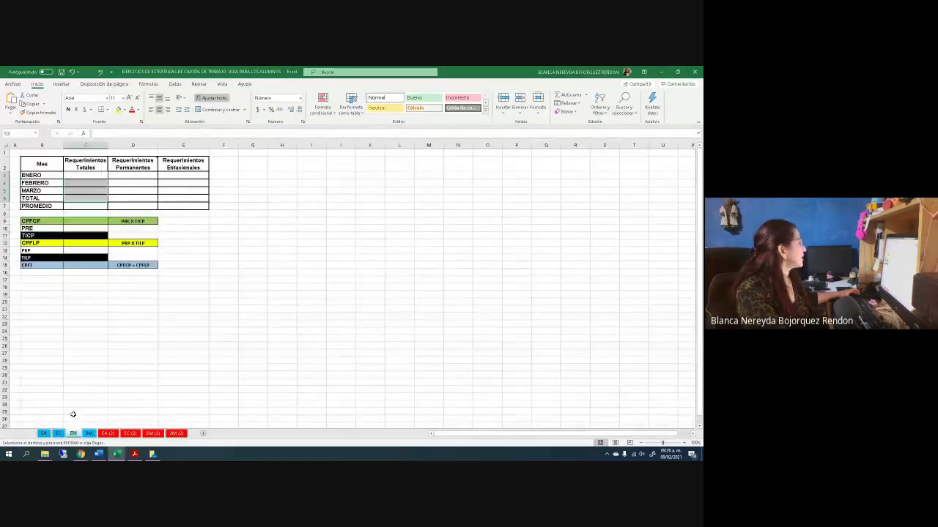
drag(70, 173, 74, 203)
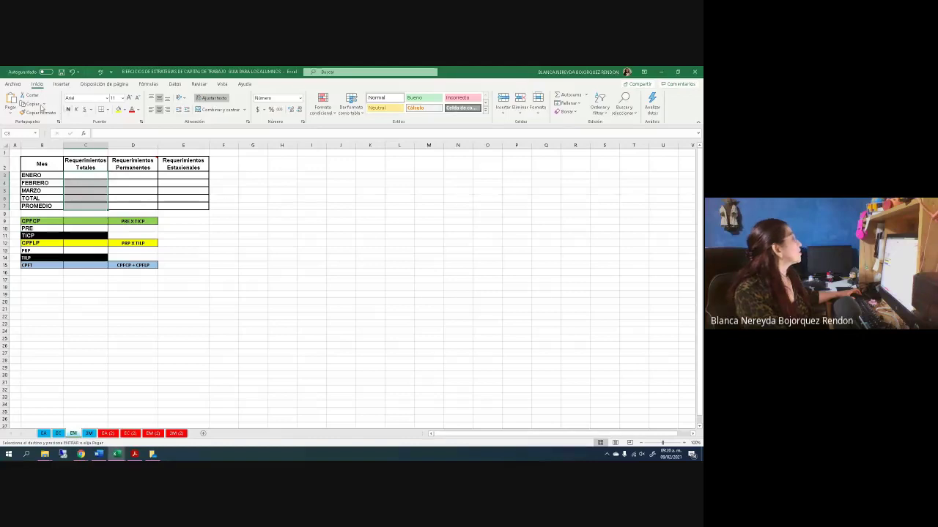
click(11, 102)
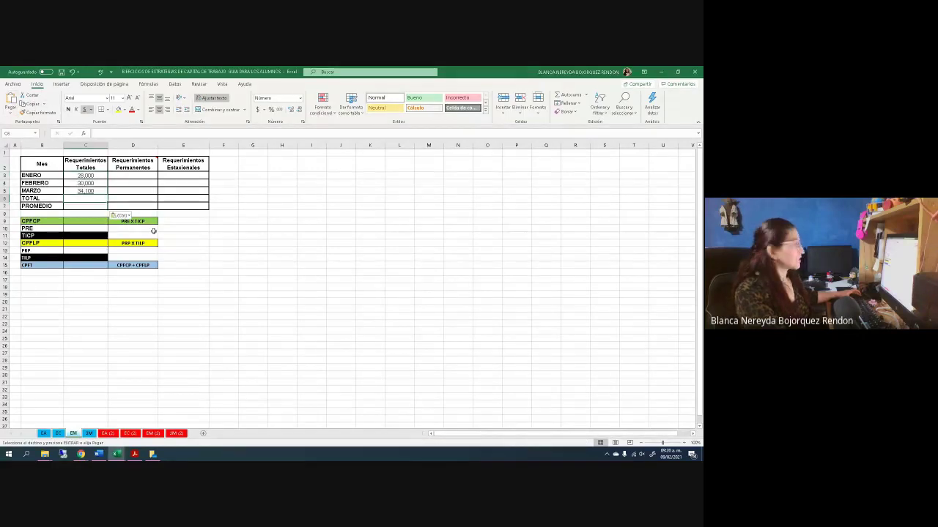
Step: Zoom sheet EM in to 210% so its tables fill the view
click(683, 442)
click(683, 442)
click(683, 442)
click(683, 443)
click(683, 442)
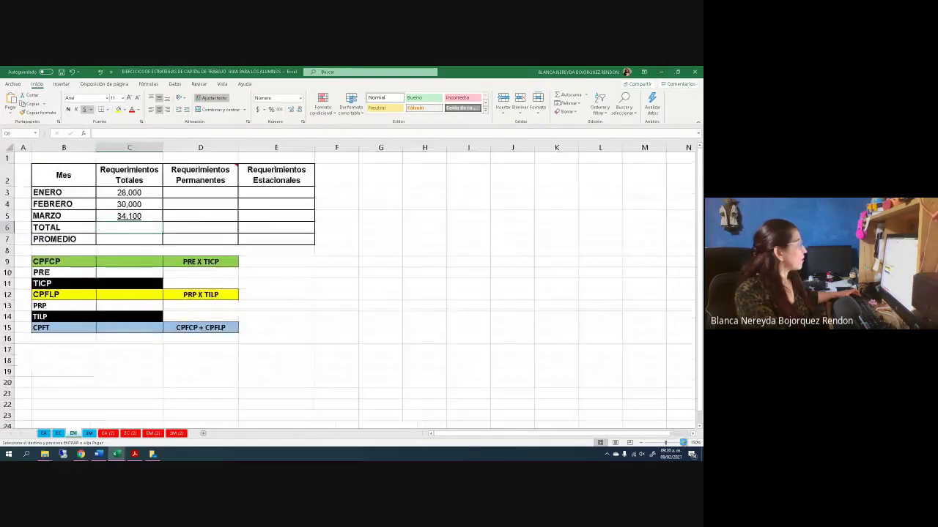
click(683, 442)
click(682, 443)
click(683, 442)
click(683, 443)
click(682, 442)
click(683, 442)
click(377, 337)
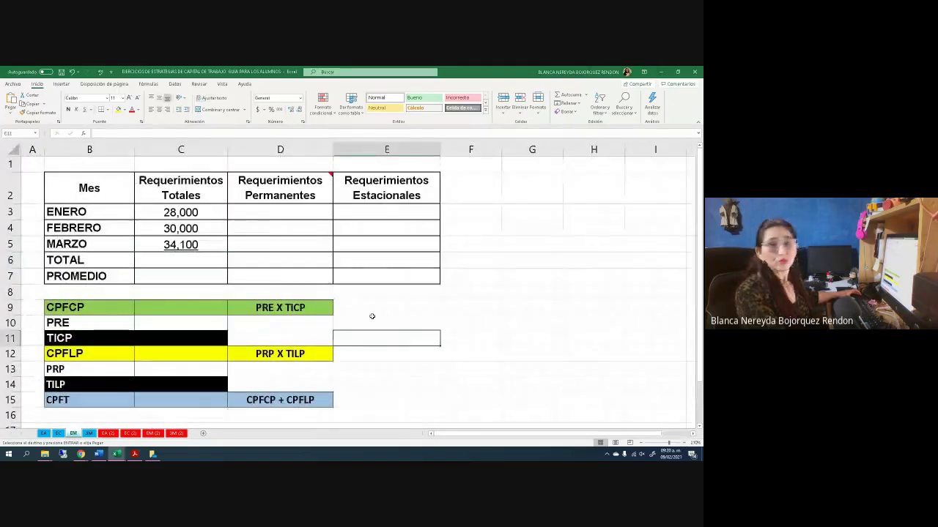
Step: Sum the total requirements C3:C5 into C6 and calculate their average in C7 as =C6/3
drag(162, 213, 183, 263)
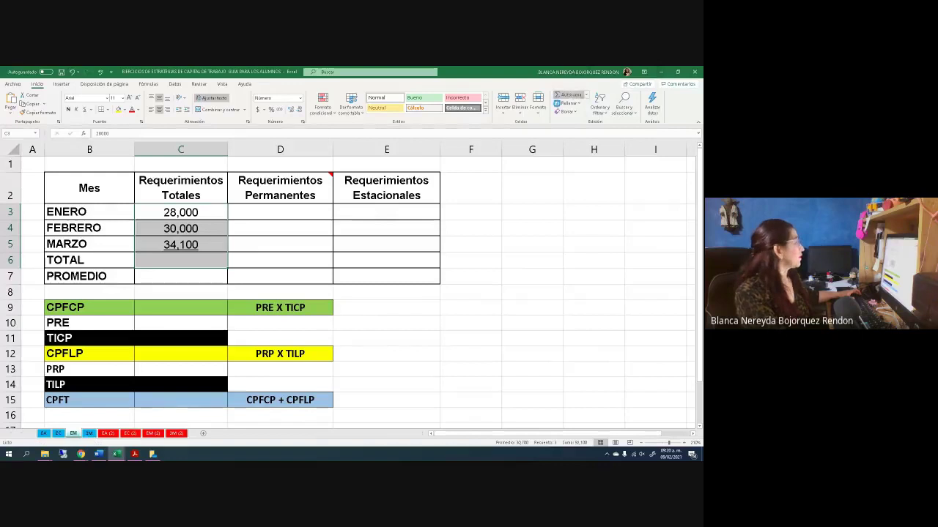
click(570, 95)
click(170, 277)
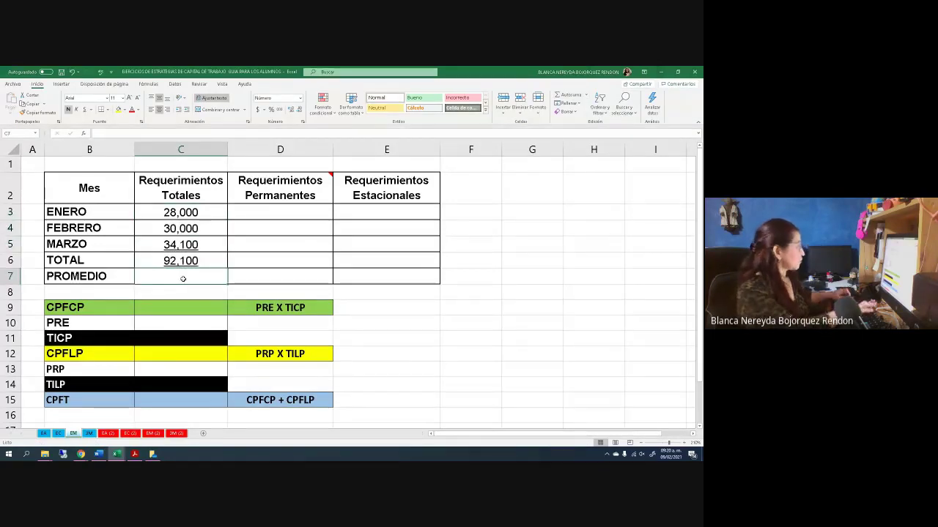
text(=)
click(177, 256)
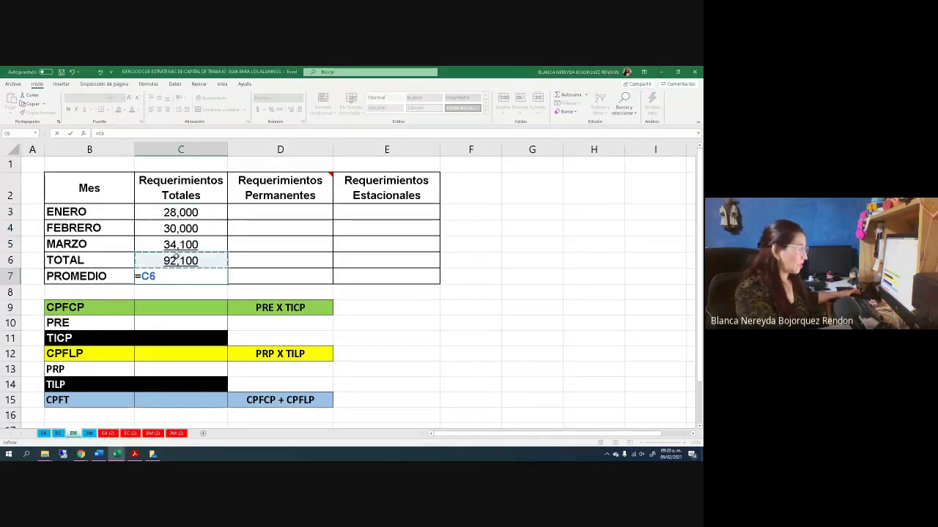
text(/3)
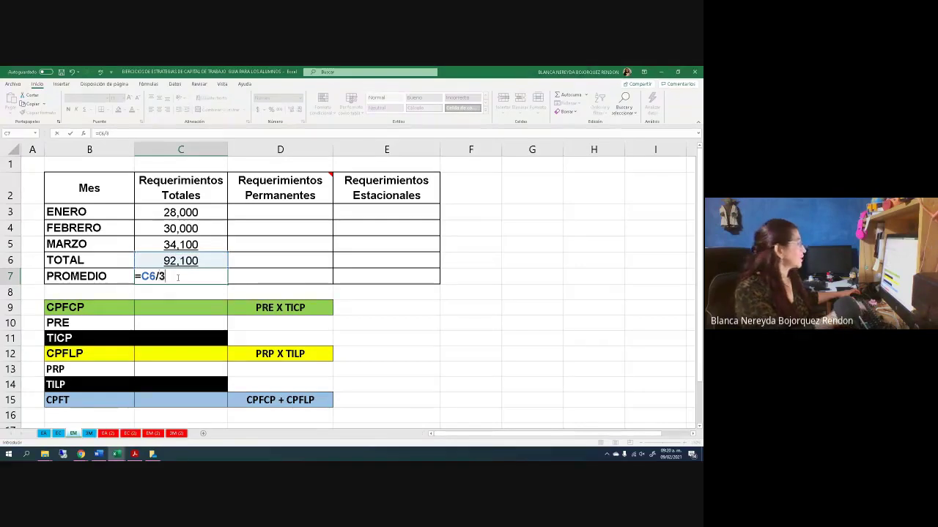
key(Return)
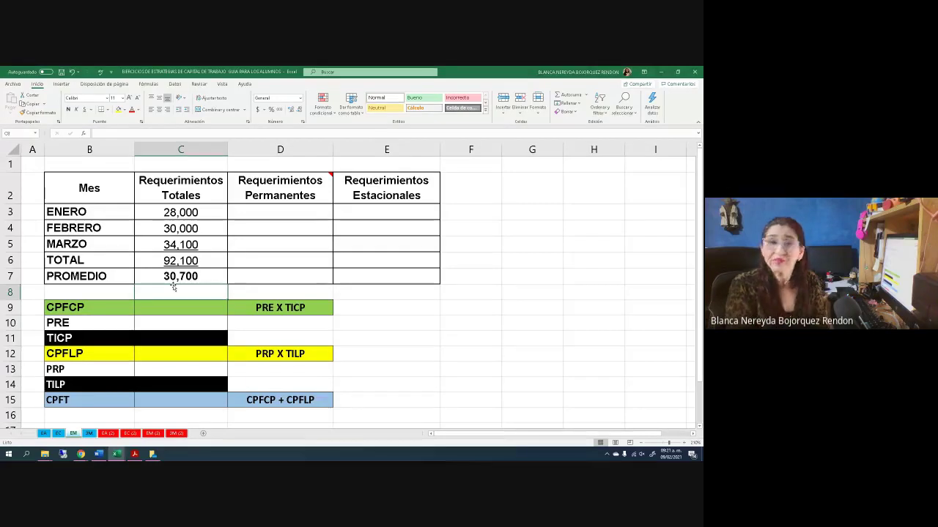
Step: Set the permanent requirements with references: Enero in D3 to C7, Febrero in D4 to D3, and Marzo in D5 to D4
click(287, 217)
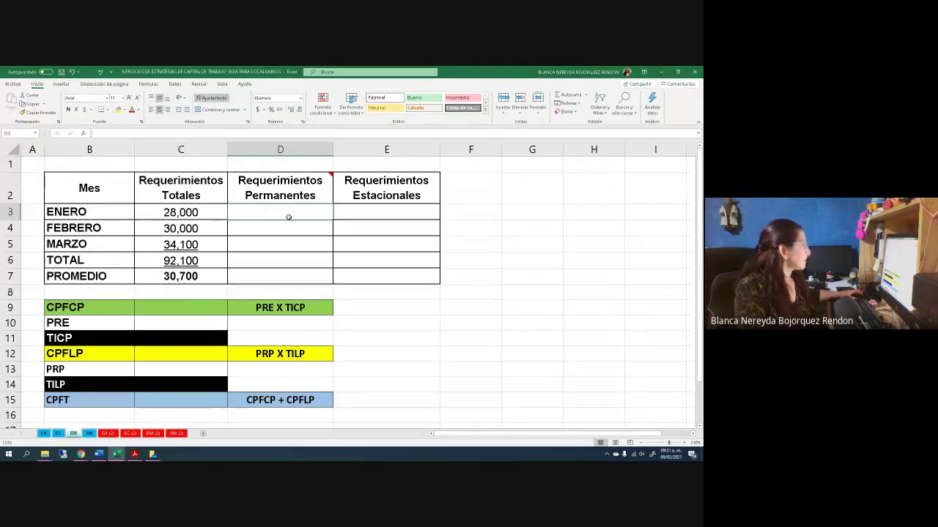
text(=)
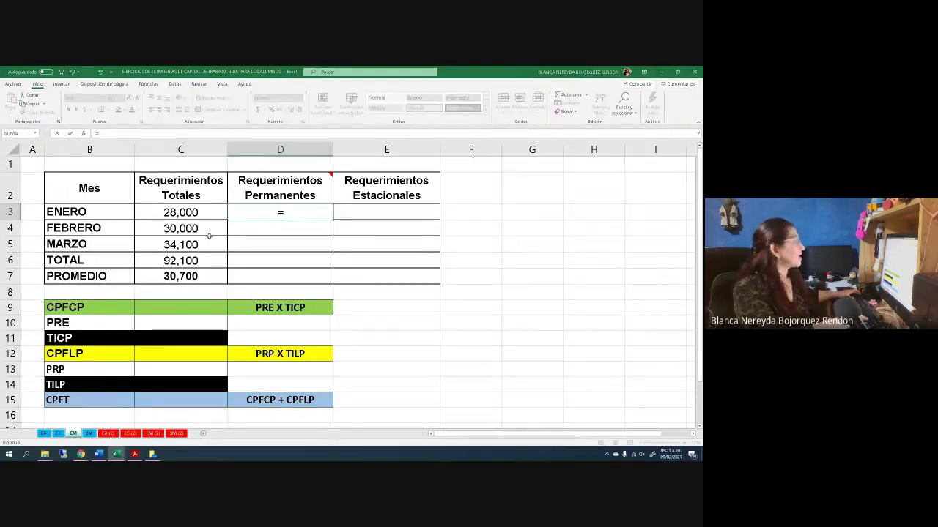
click(167, 277)
key(Return)
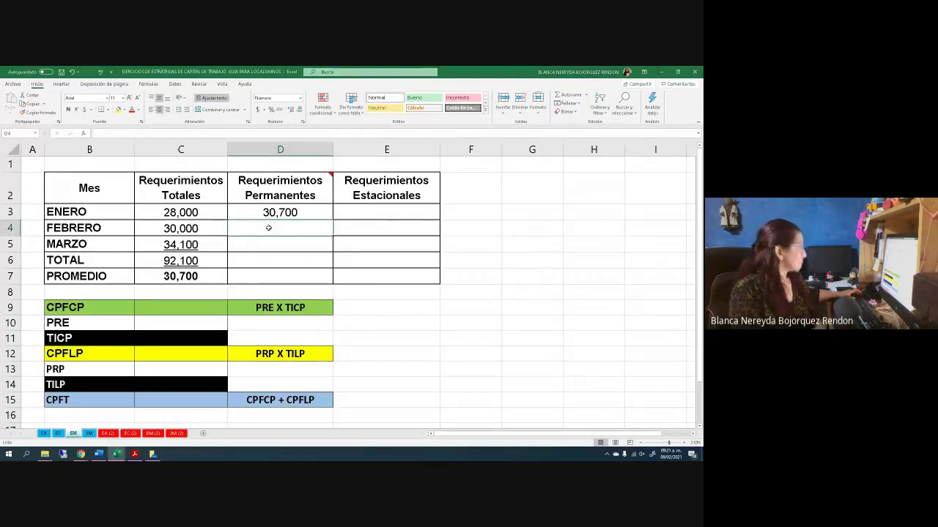
text(=)
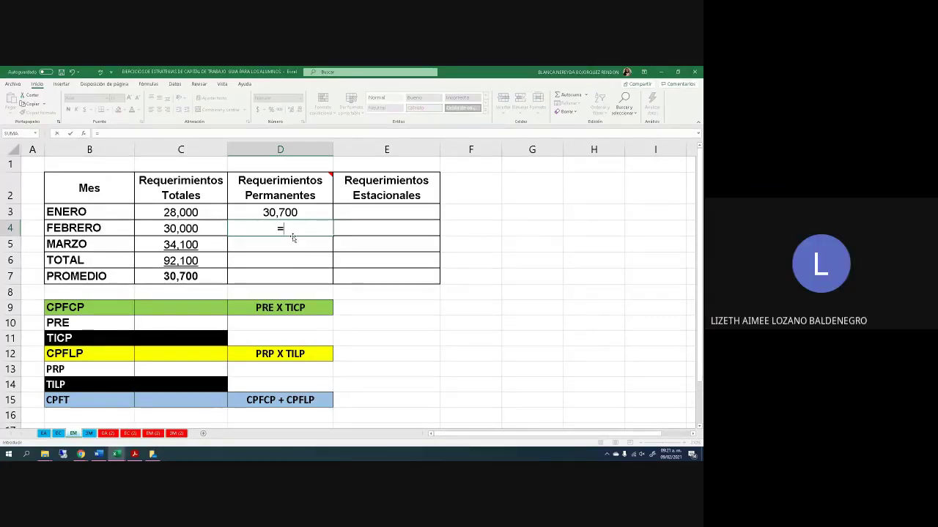
click(253, 213)
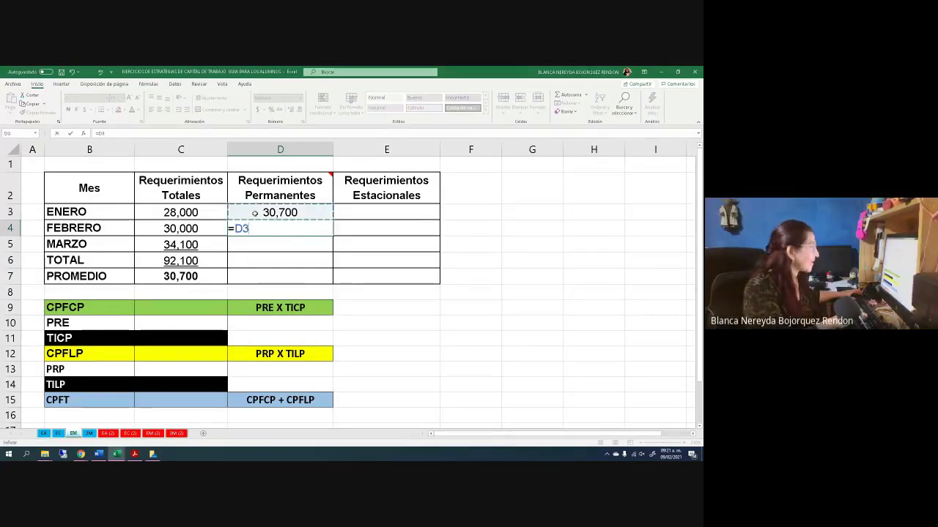
key(Return)
text(=)
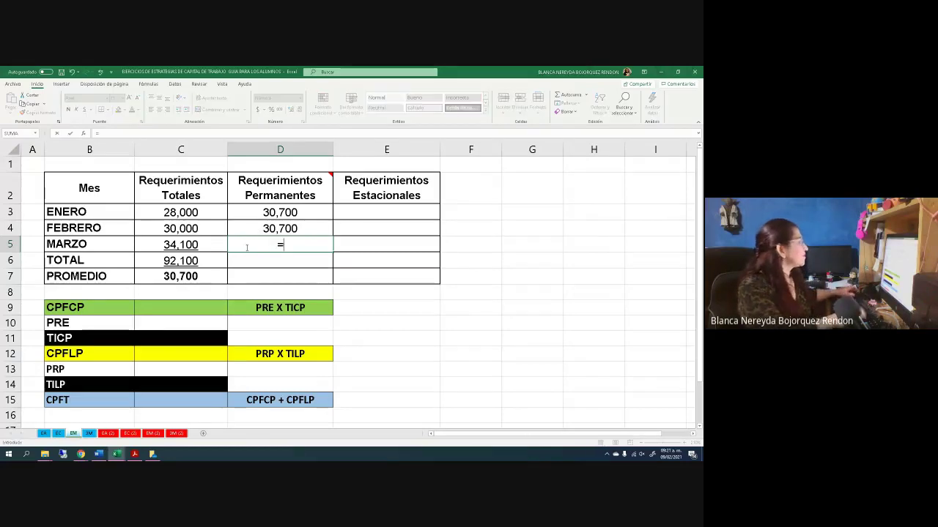
click(256, 227)
key(Return)
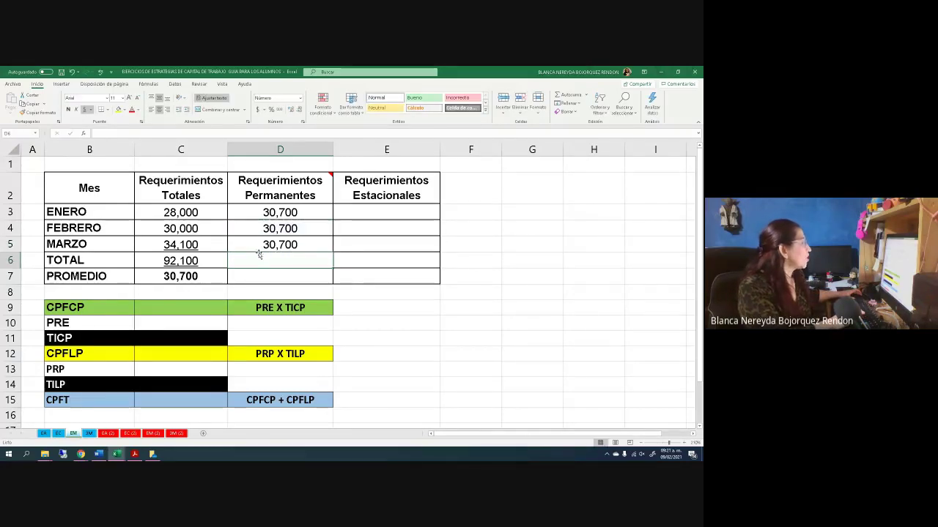
Step: Fill the total and average formulas from C6:C7 across into D6:D7 for the permanent requirements
drag(256, 213, 264, 261)
click(192, 261)
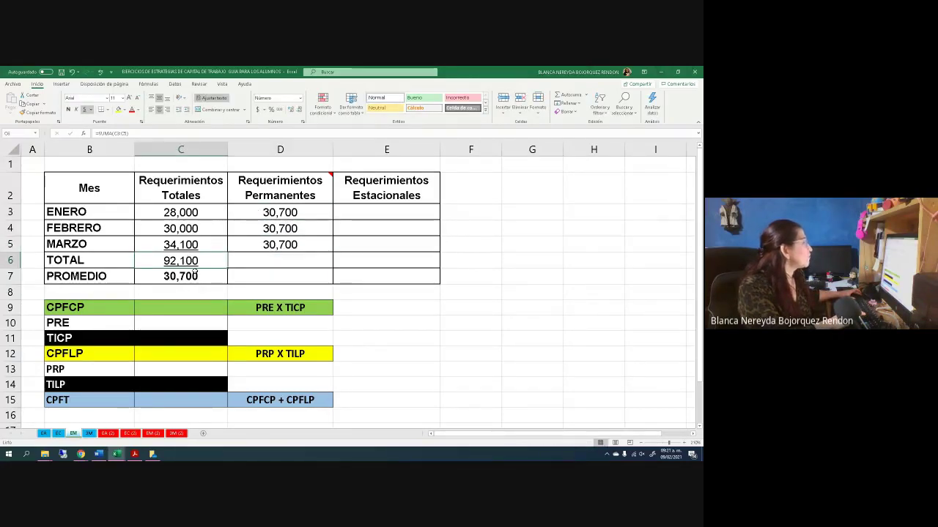
mouse_move(201, 262)
mouse_down()
mouse_move(235, 285)
mouse_move(322, 282)
mouse_up()
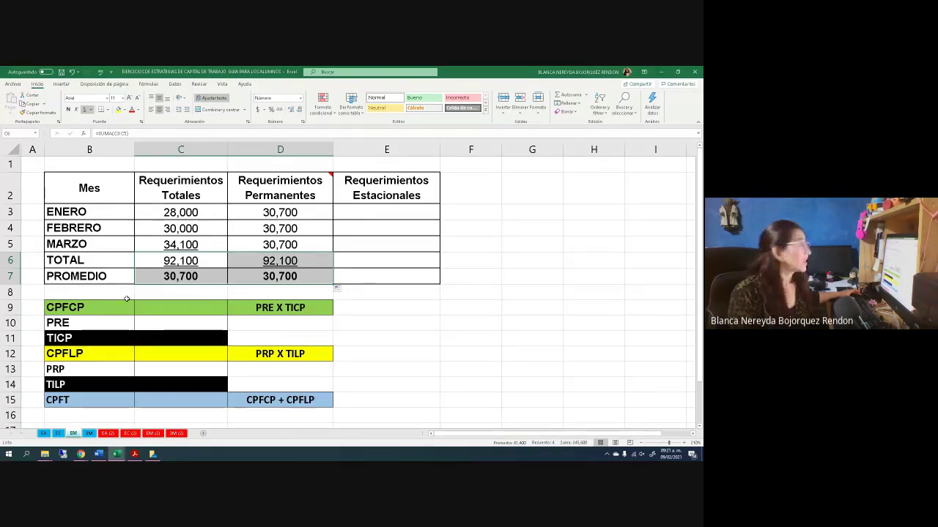
Step: Calculate Enero's seasonal requirement in E3 as =C3-D3 and fill the formula down through Marzo in E5
click(362, 213)
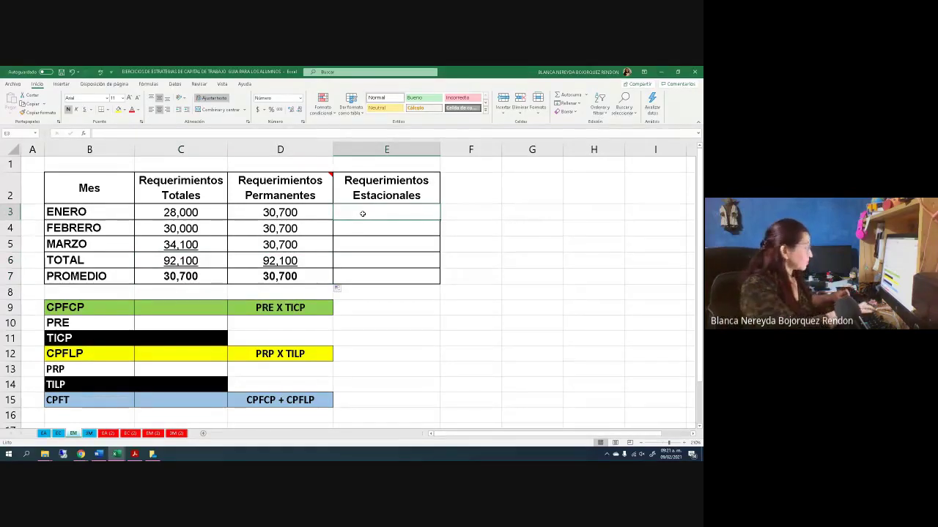
text(=)
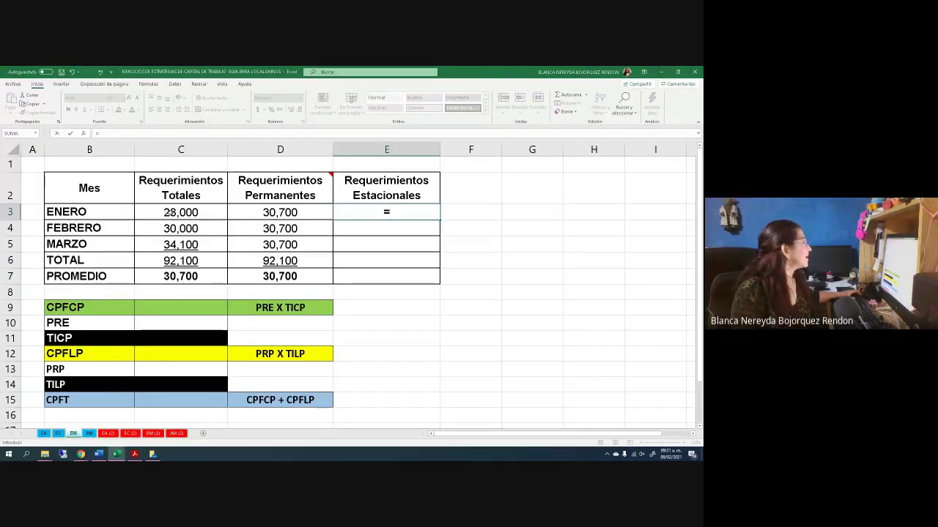
click(170, 213)
text(-)
click(272, 212)
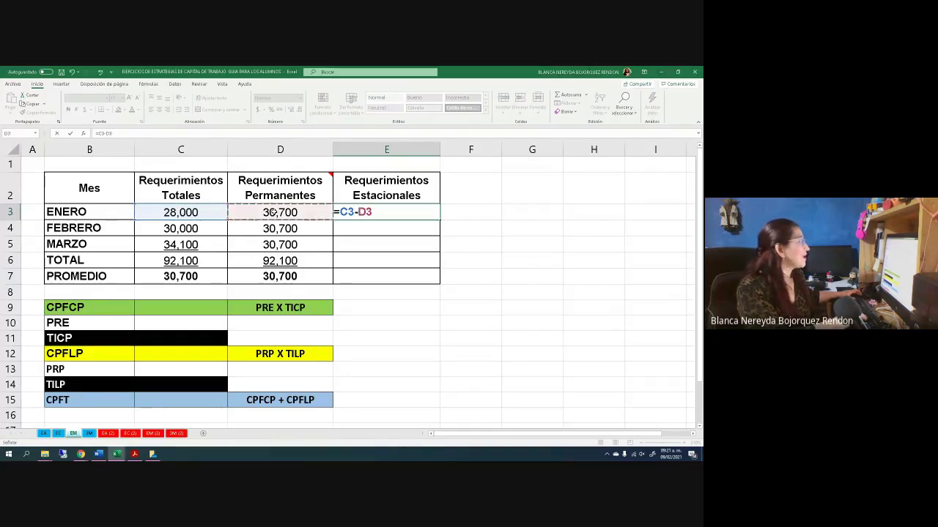
key(Return)
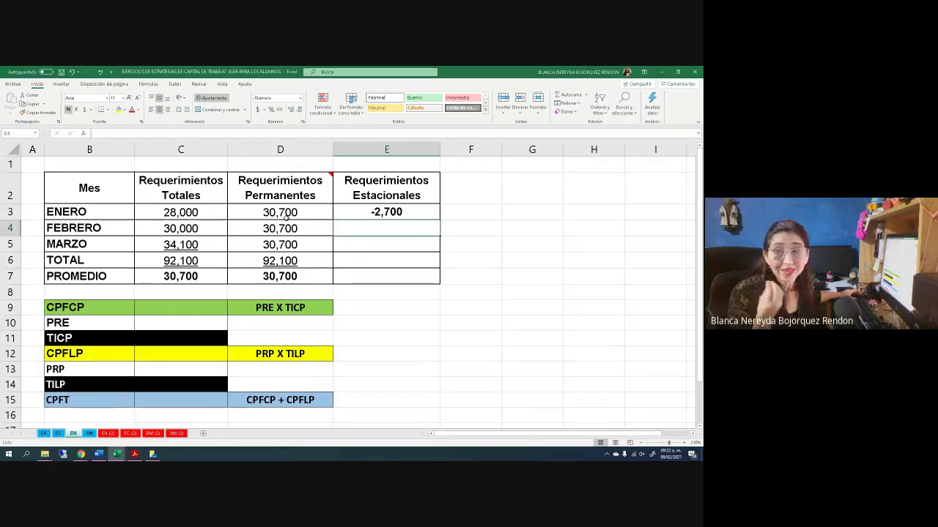
click(374, 213)
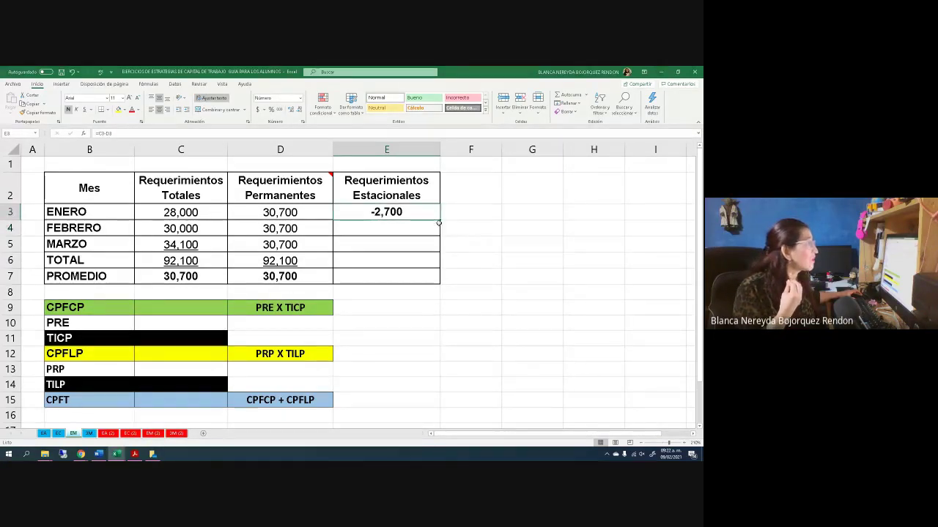
drag(440, 219, 440, 250)
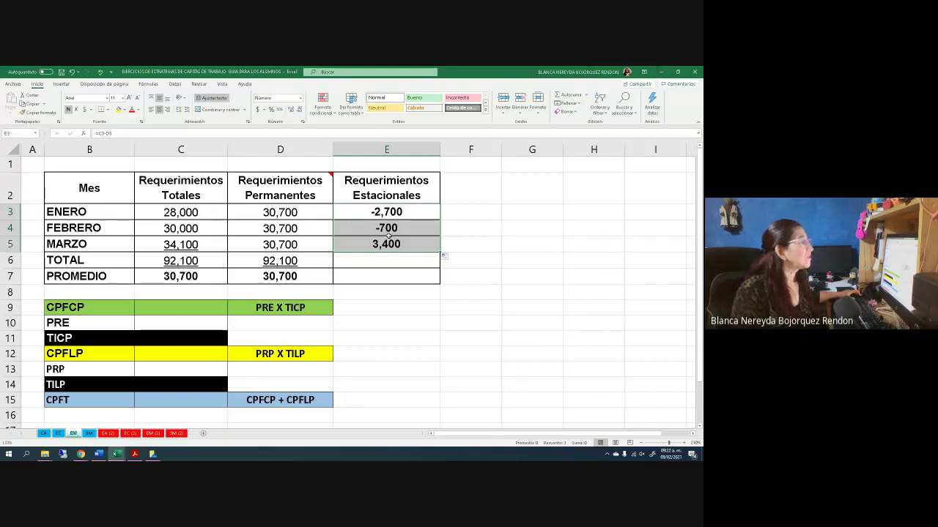
key(ctrl+Down)
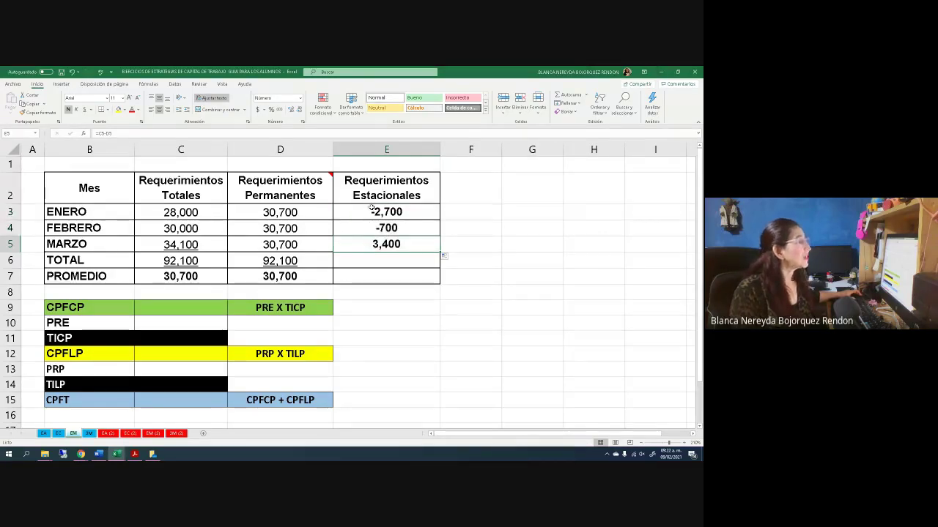
Step: Enter 3400 as the total seasonal requirement in E6
click(382, 262)
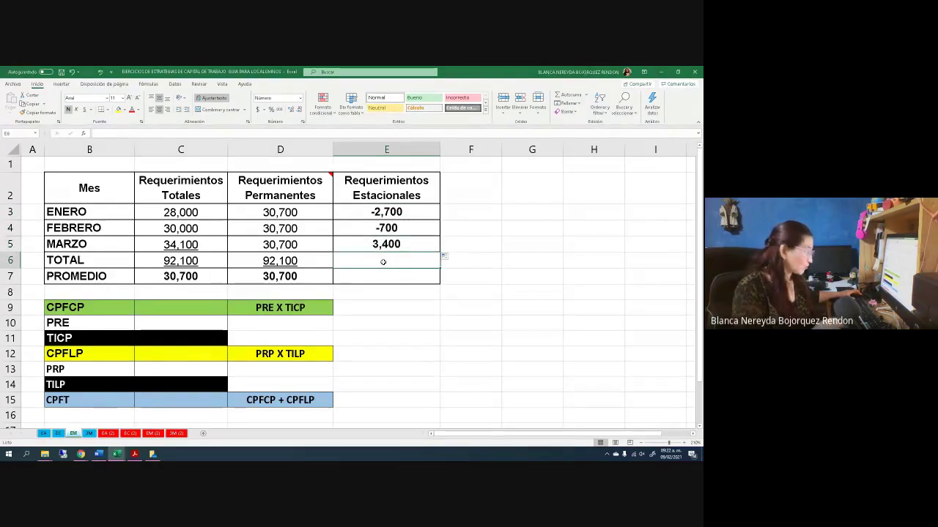
text(3400)
key(Return)
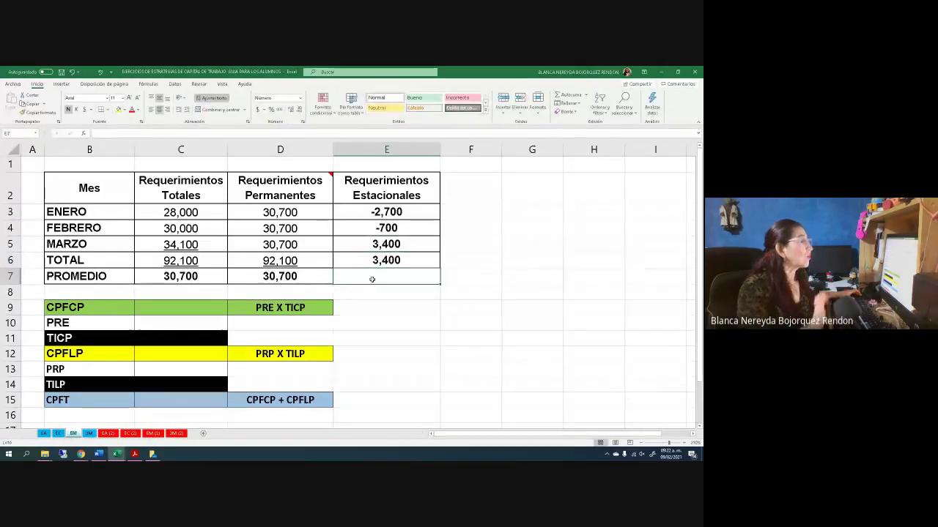
click(364, 244)
drag(381, 217, 372, 244)
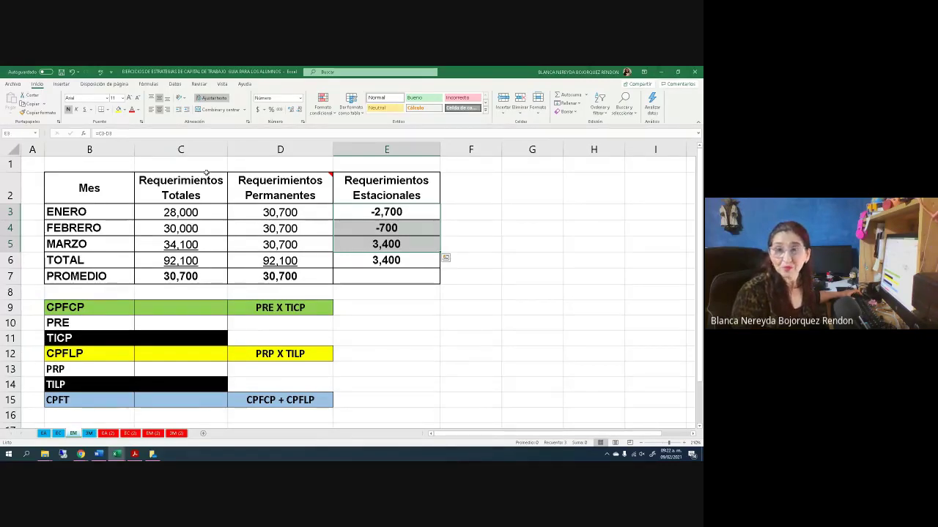
click(363, 260)
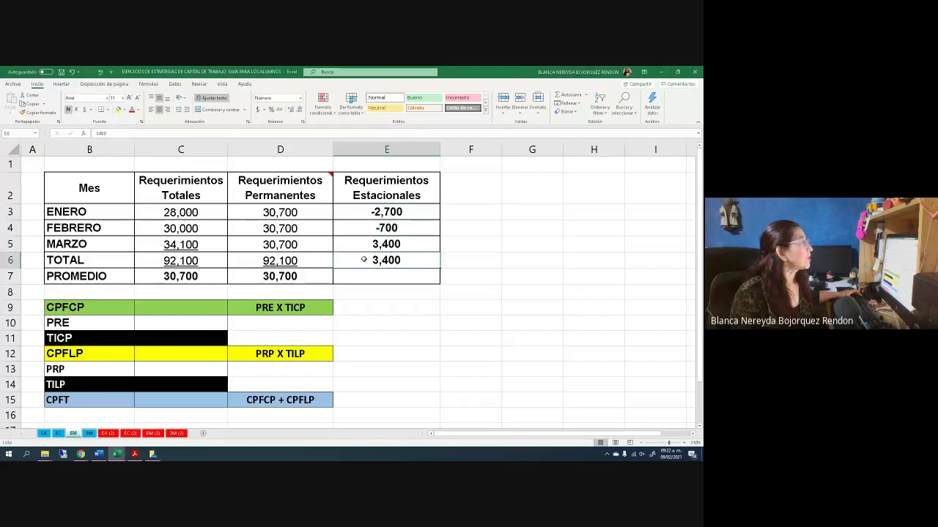
click(364, 244)
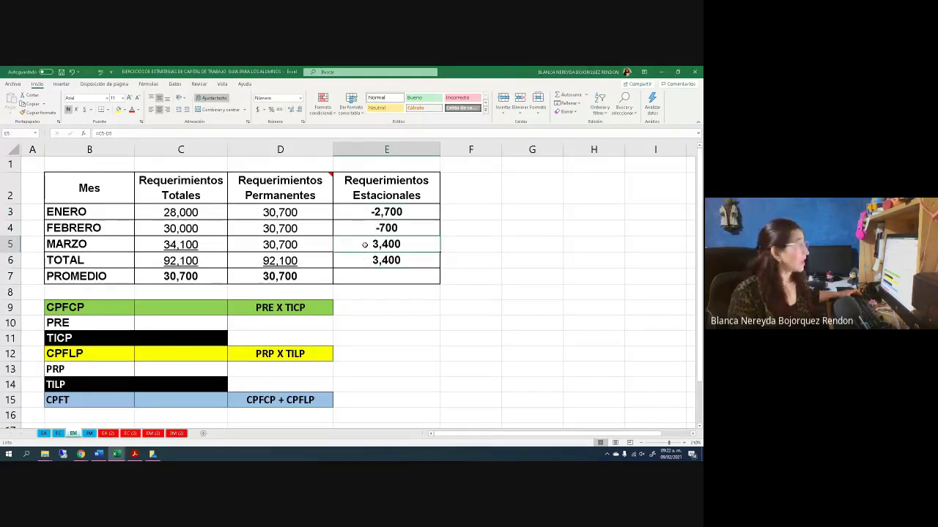
Step: Calculate the average seasonal requirement in E7 as =E6/3
click(369, 276)
click(317, 272)
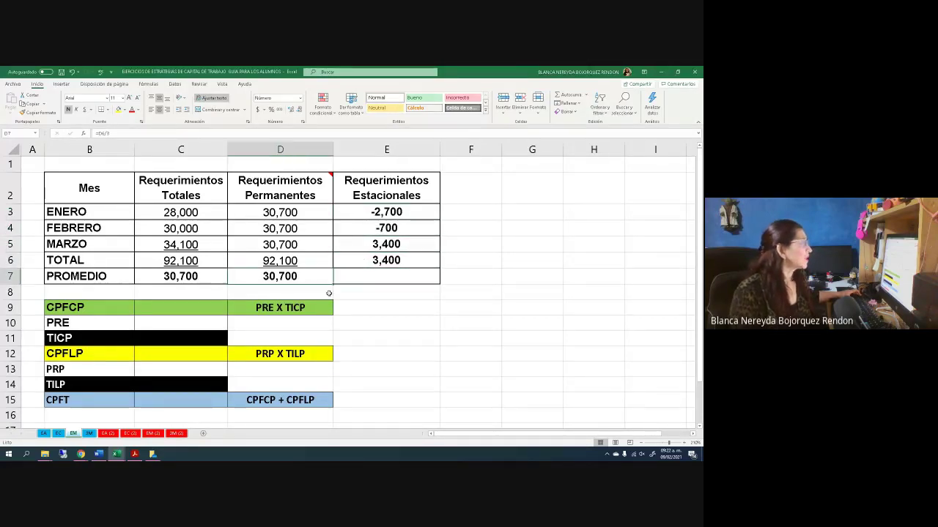
click(369, 276)
text(=)
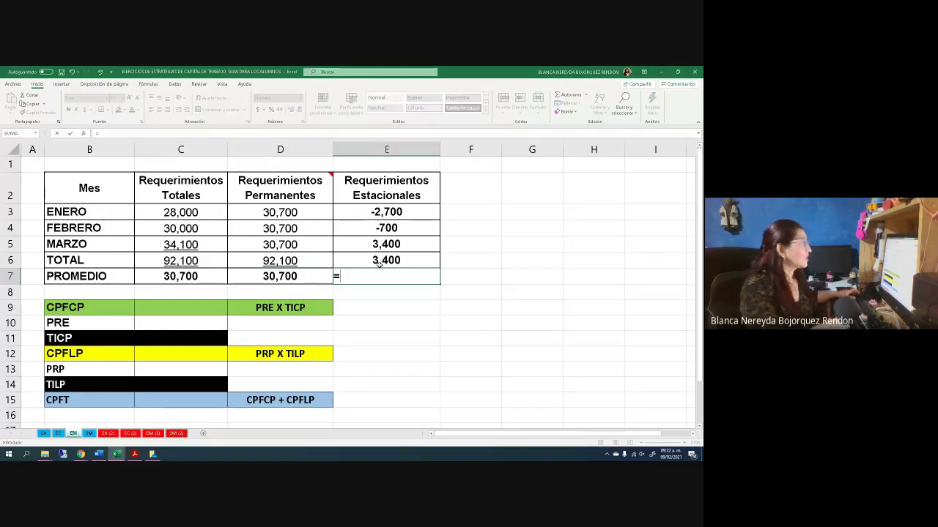
click(392, 260)
text(/3)
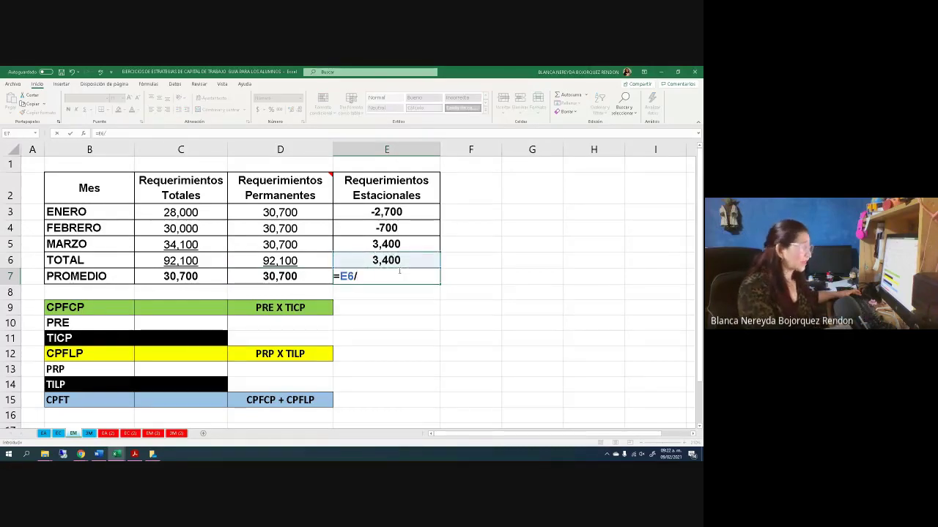
key(Return)
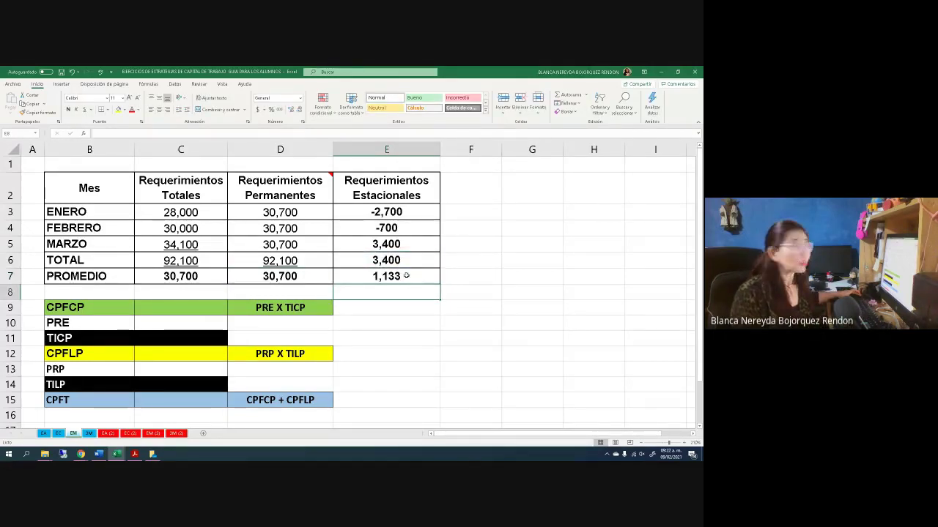
Step: Clear the average in E7 and fill it with the average formula from D7 instead
click(373, 271)
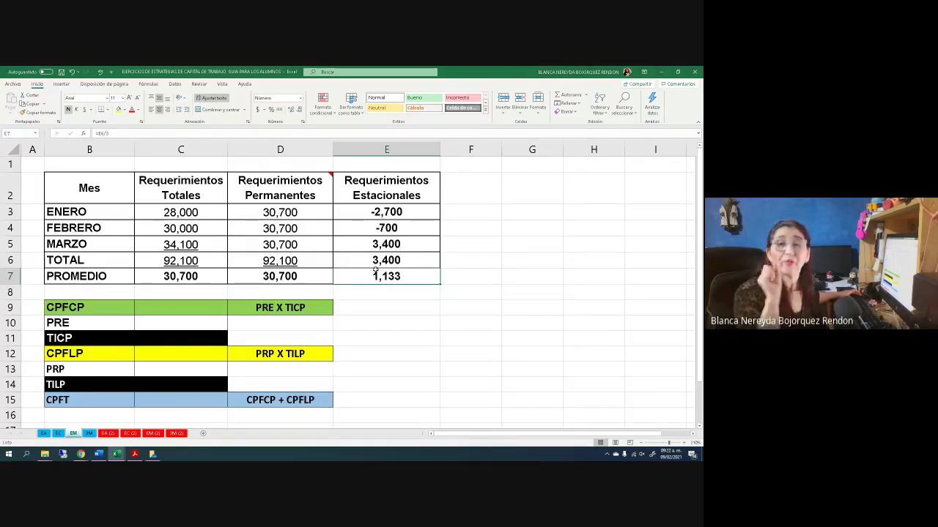
double_click(376, 276)
key(Escape)
key(Delete)
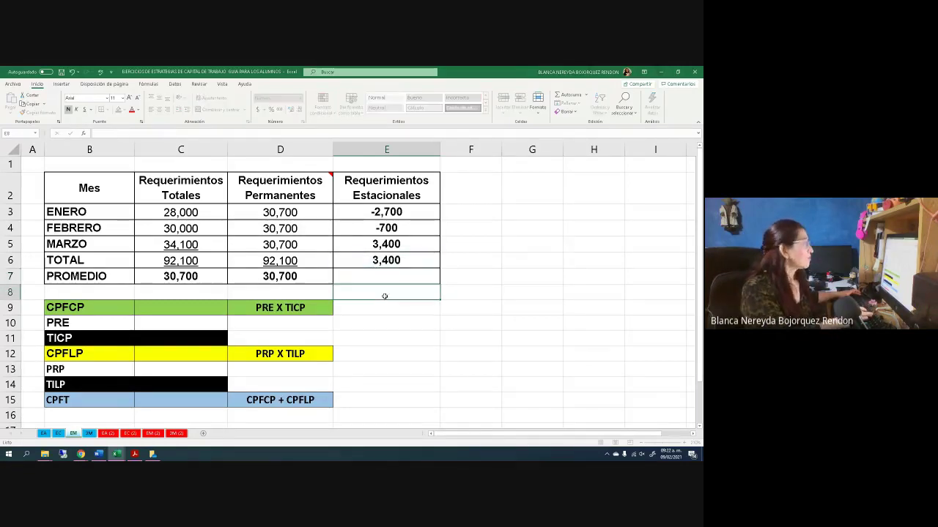
click(304, 282)
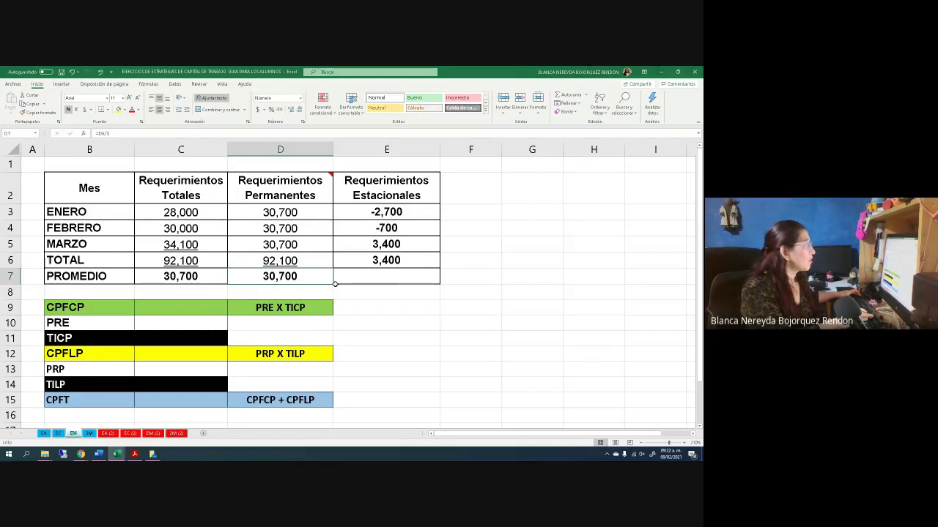
drag(335, 284, 410, 279)
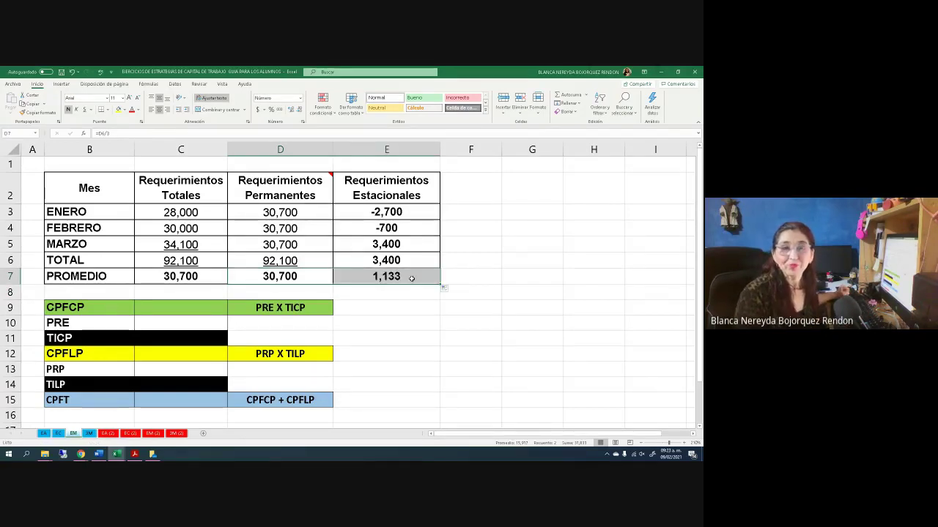
Step: On sheet EA, calculate Enero's seasonal requirement in E3 as =C3-D3 and fill the formula down through Marzo in E5
click(42, 434)
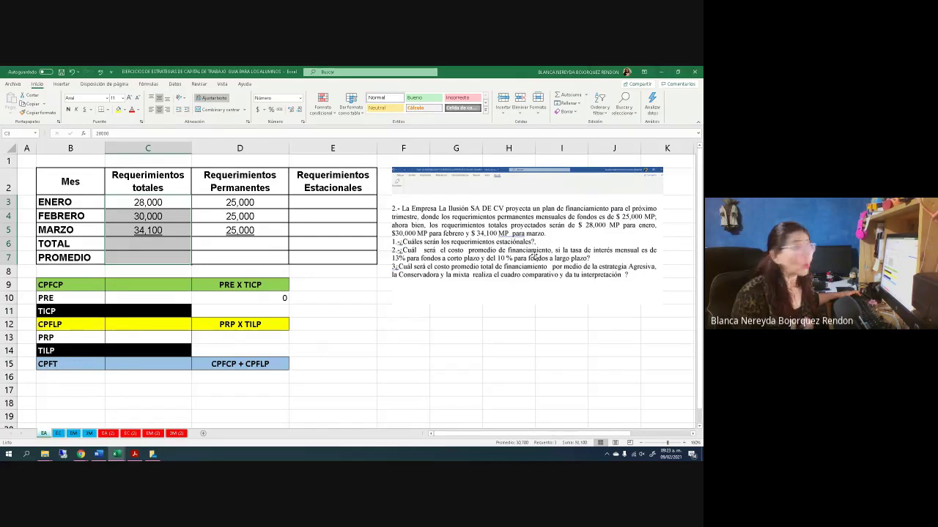
click(319, 201)
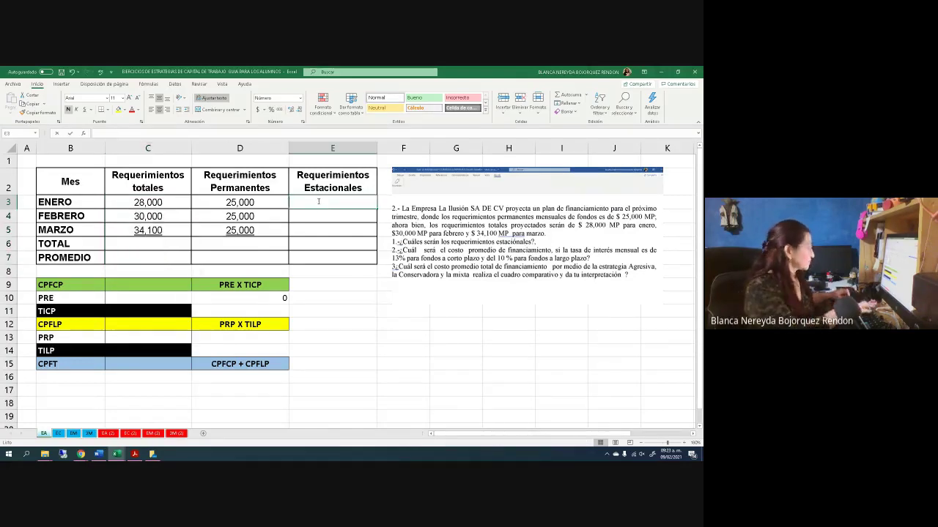
text(=)
click(137, 203)
text(-)
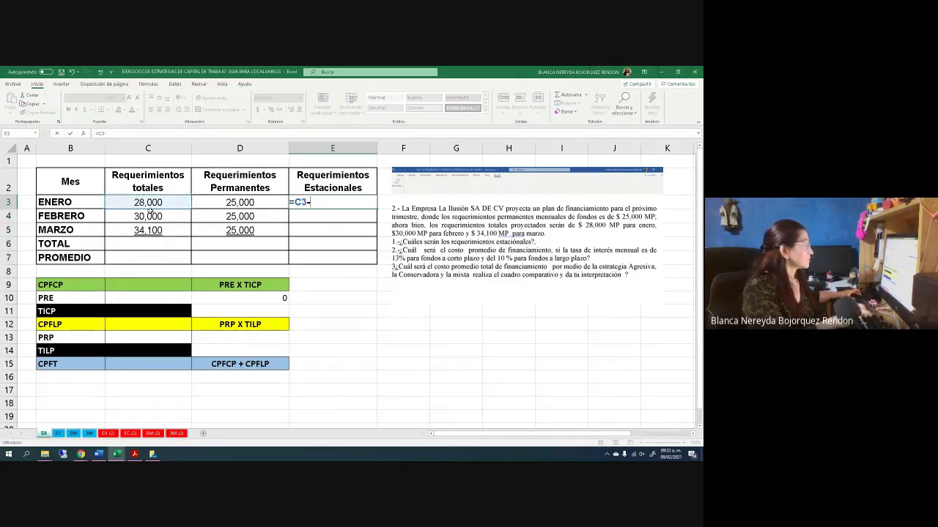
click(215, 202)
key(ctrl+Return)
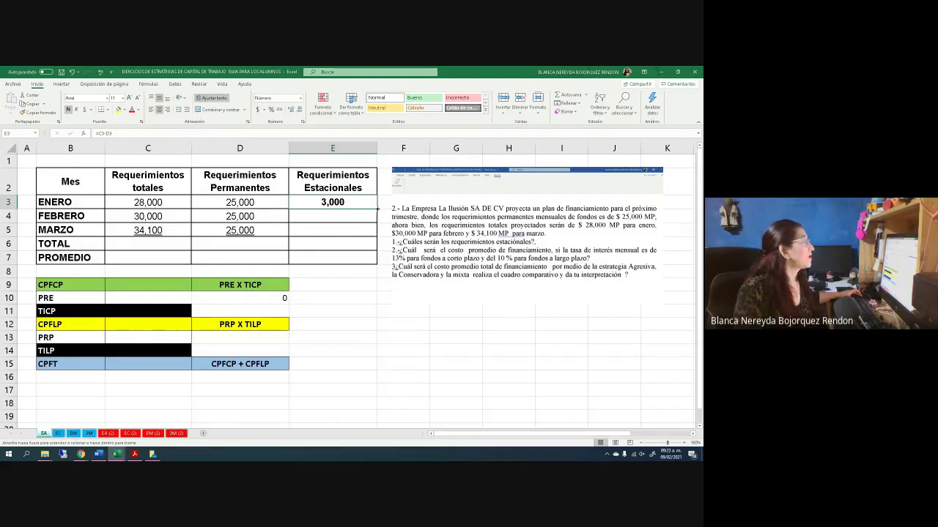
drag(373, 212, 365, 230)
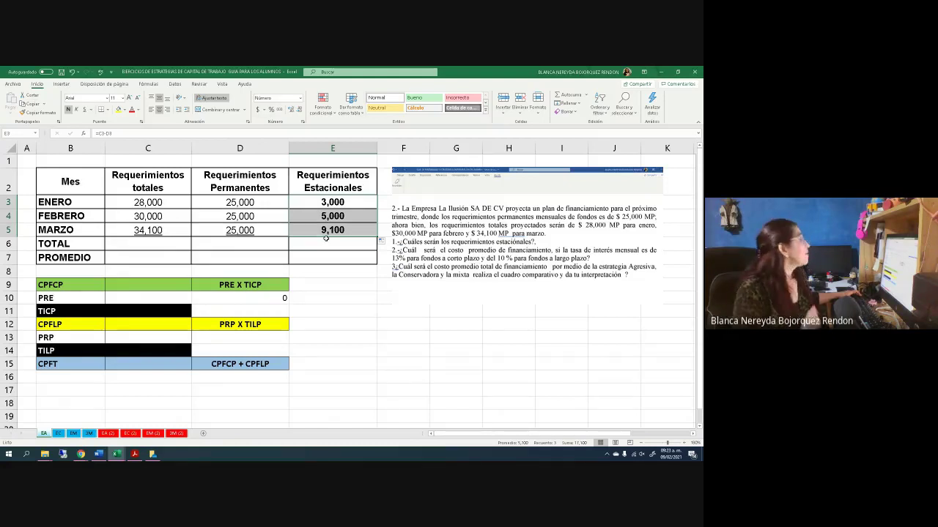
Step: Sum the three months' total requirements in C6 and fill the sum across to the permanent and seasonal columns through E6
drag(130, 201, 134, 241)
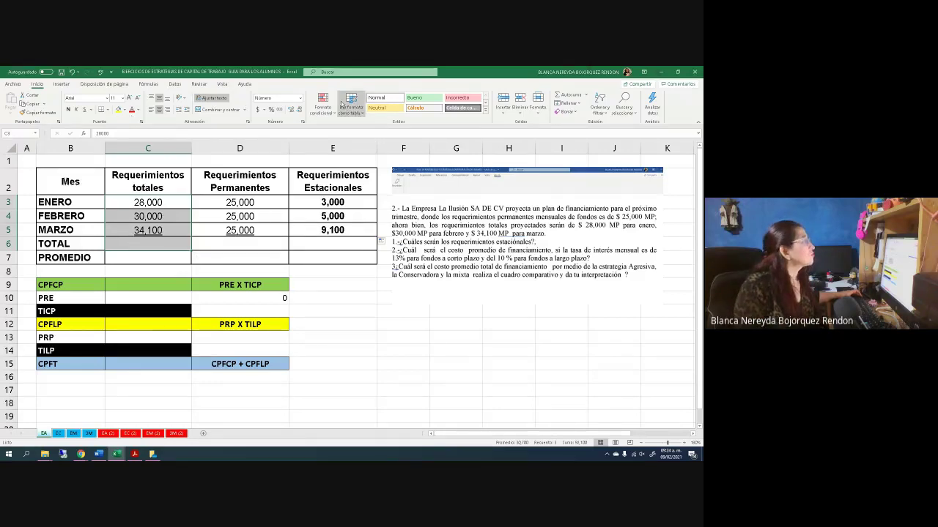
click(562, 95)
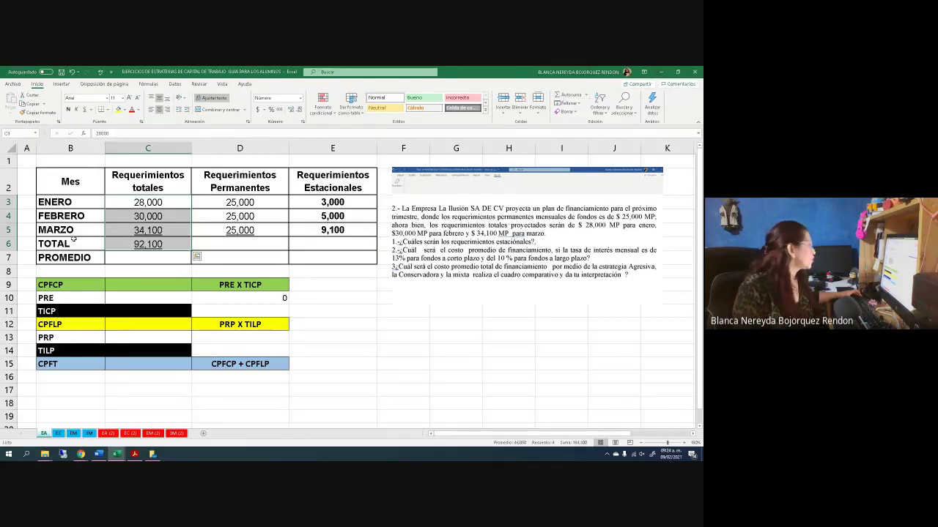
click(150, 246)
drag(191, 250, 333, 251)
Step: Calculate the average total requirement in C7 as =C6/3 and fill the formula across to E7
click(149, 256)
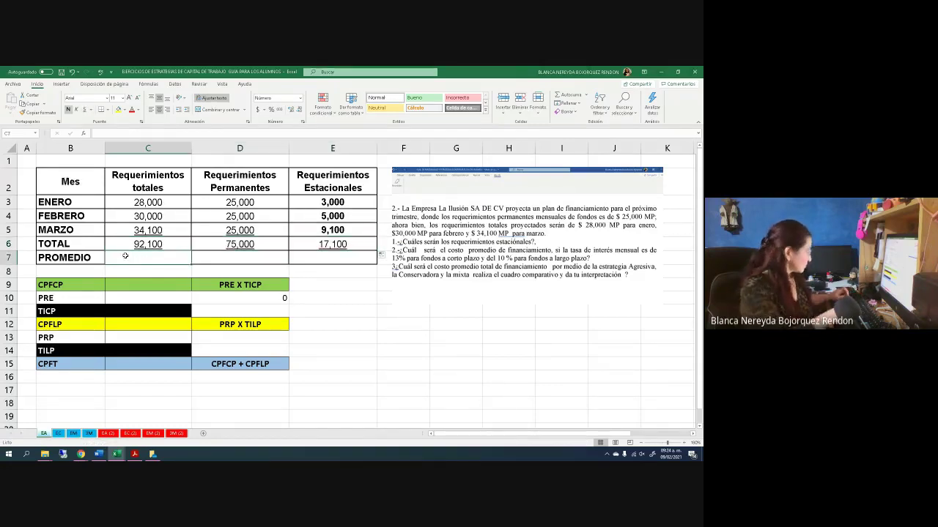
text(=)
click(122, 242)
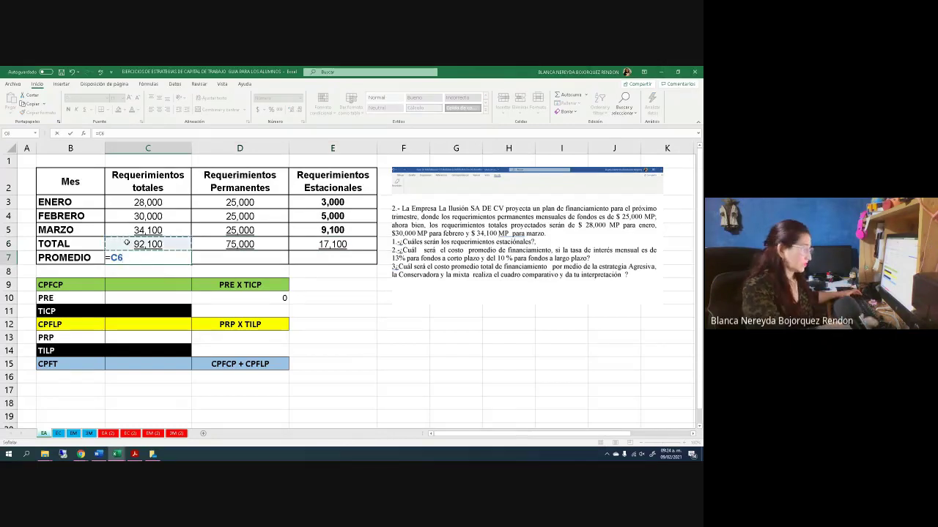
text(/3)
key(Return)
click(135, 259)
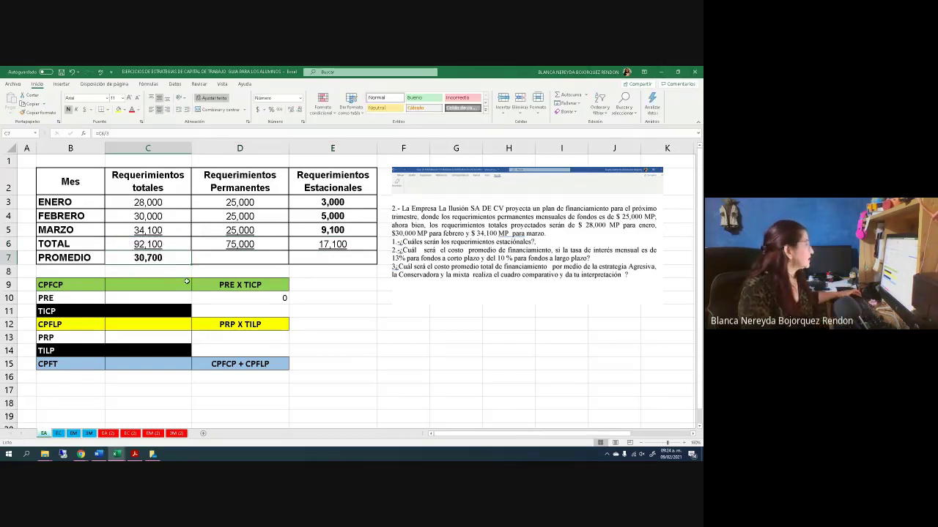
drag(192, 264, 370, 264)
click(345, 292)
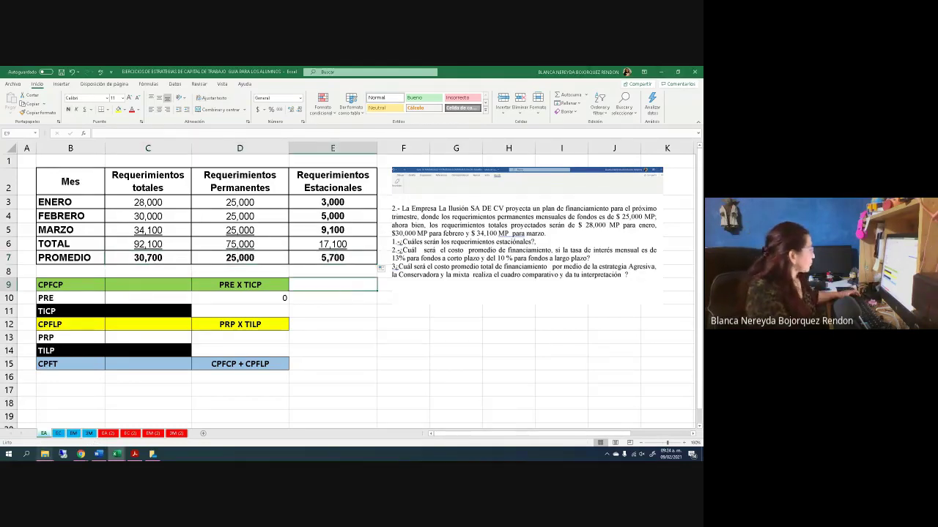
Step: Enter .13 as the short-term interest rate TICP in C11 of sheet EA
click(76, 434)
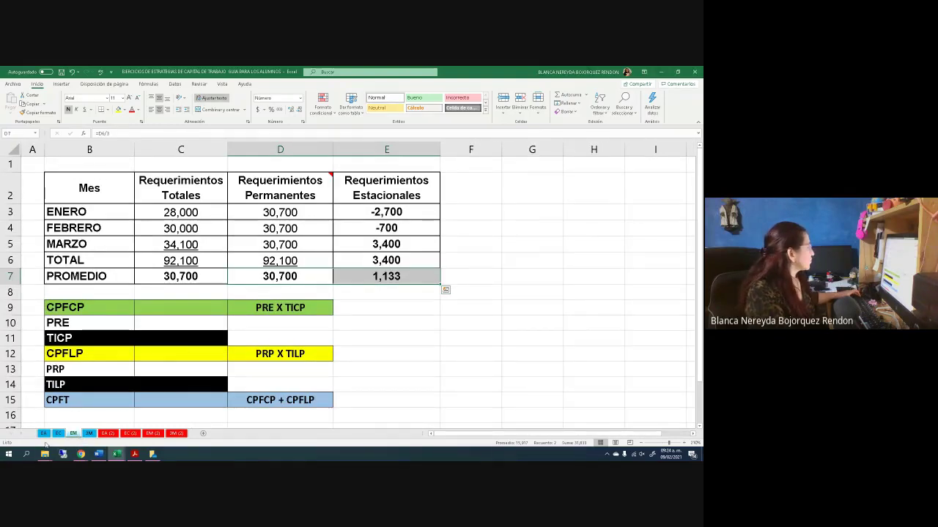
click(44, 435)
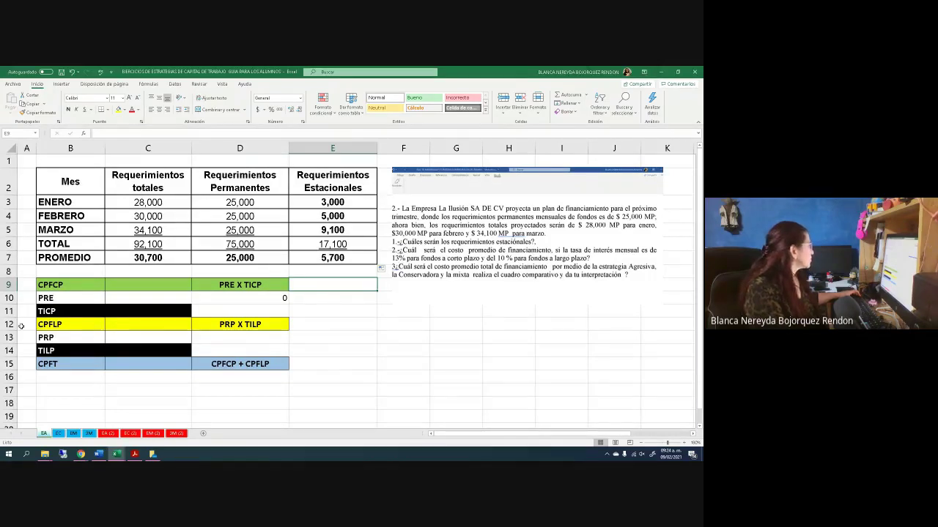
click(122, 312)
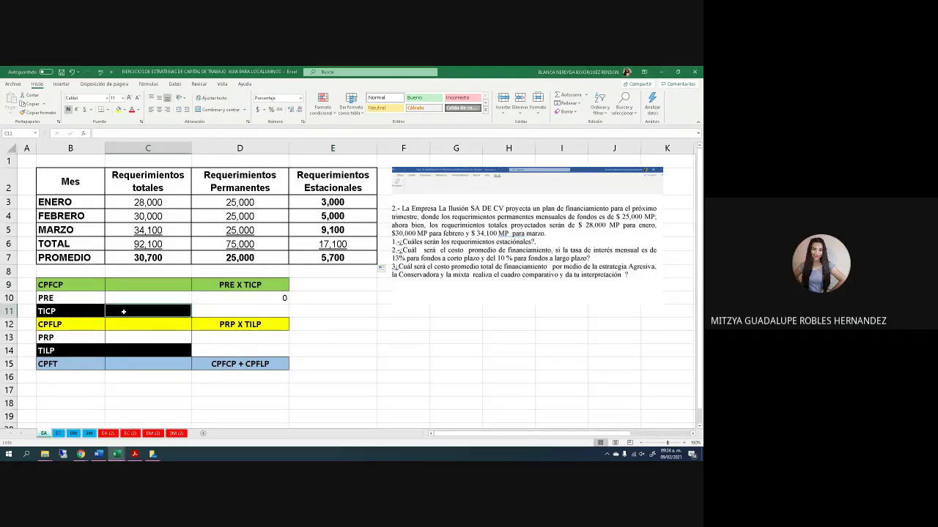
text(.13)
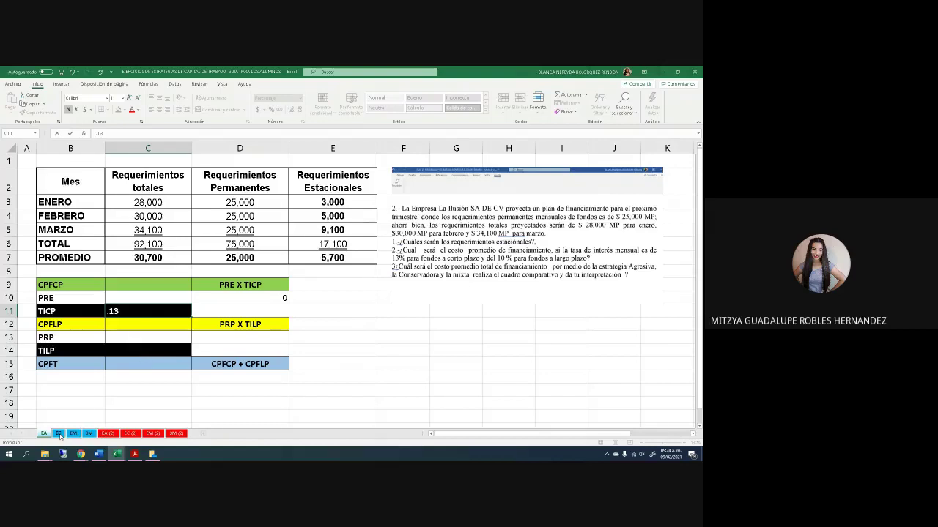
click(178, 407)
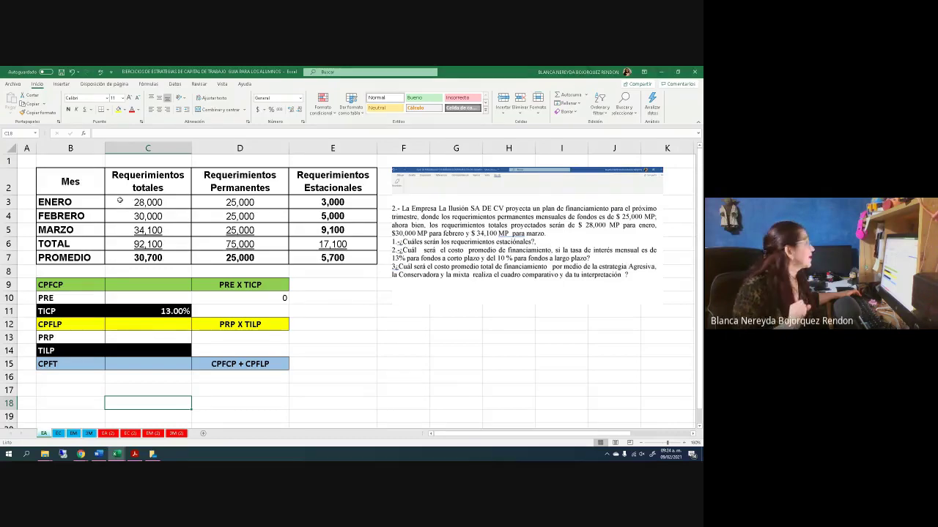
Step: Copy the total requirements in C3:C7 of sheet EA and paste them into C3:C7 of sheet EC
drag(123, 205, 124, 251)
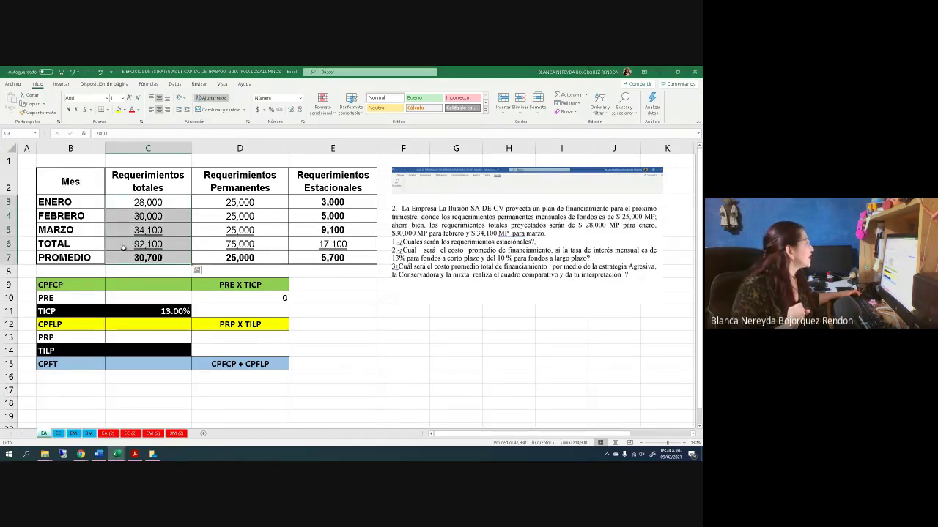
right_click(124, 251)
click(141, 264)
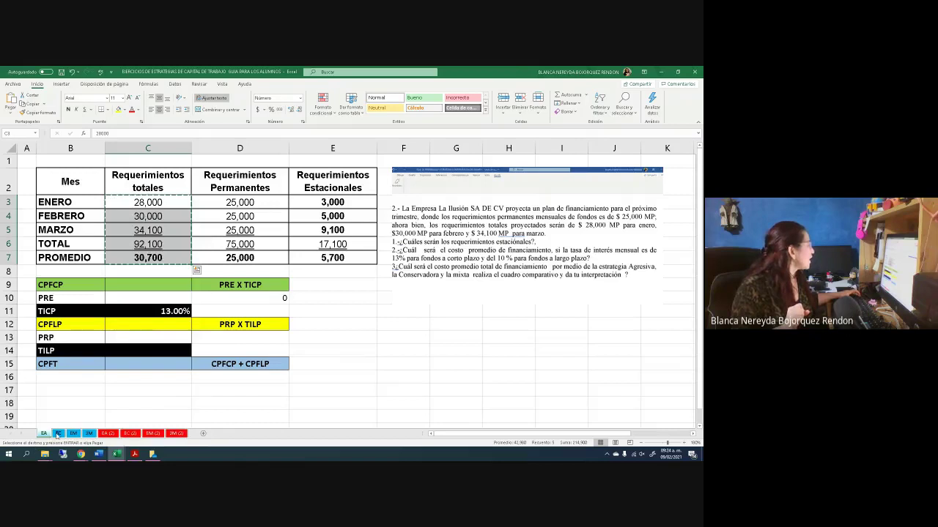
click(58, 433)
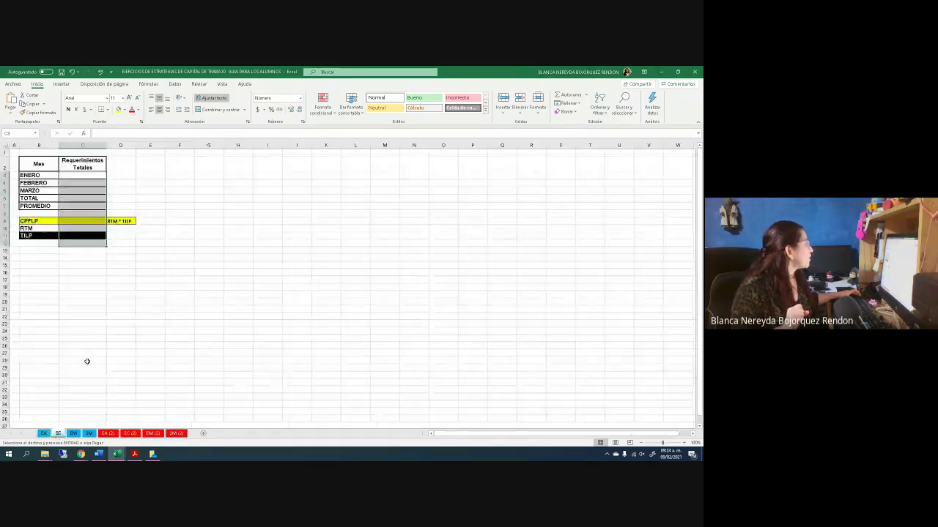
click(684, 444)
click(684, 443)
click(684, 444)
click(684, 444)
click(684, 444)
click(684, 444)
click(685, 444)
click(685, 444)
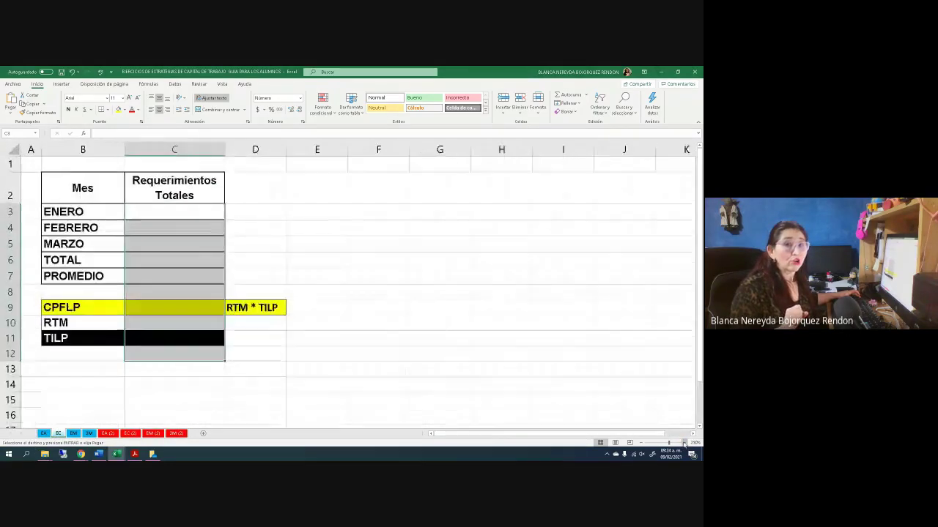
click(684, 443)
click(381, 363)
click(147, 212)
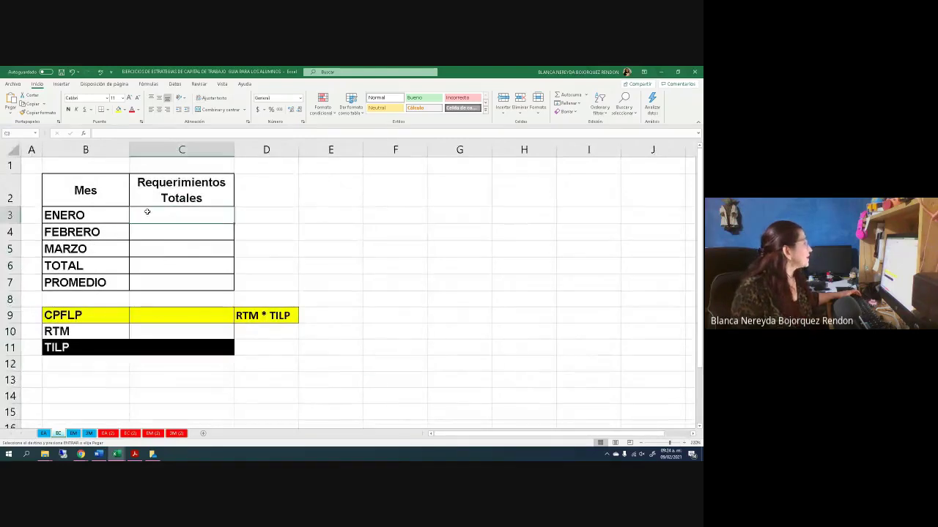
drag(147, 211, 163, 282)
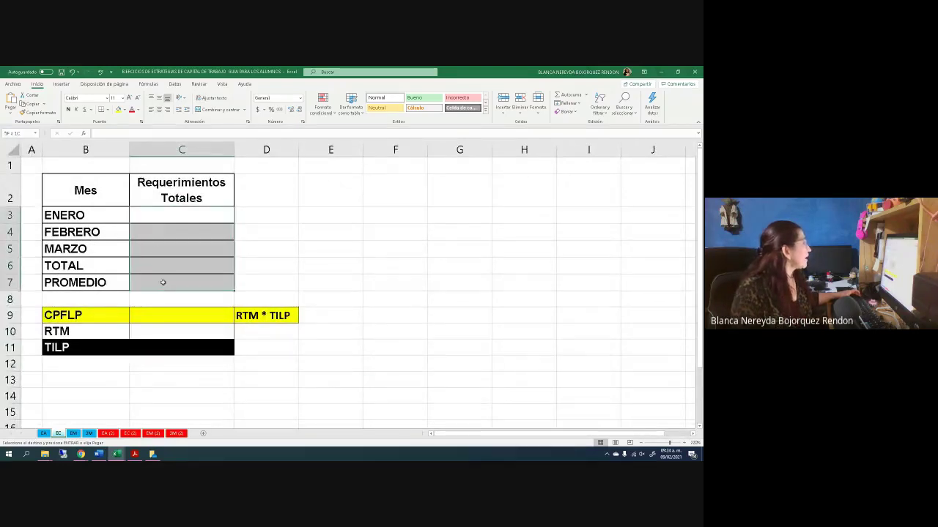
click(11, 103)
click(307, 342)
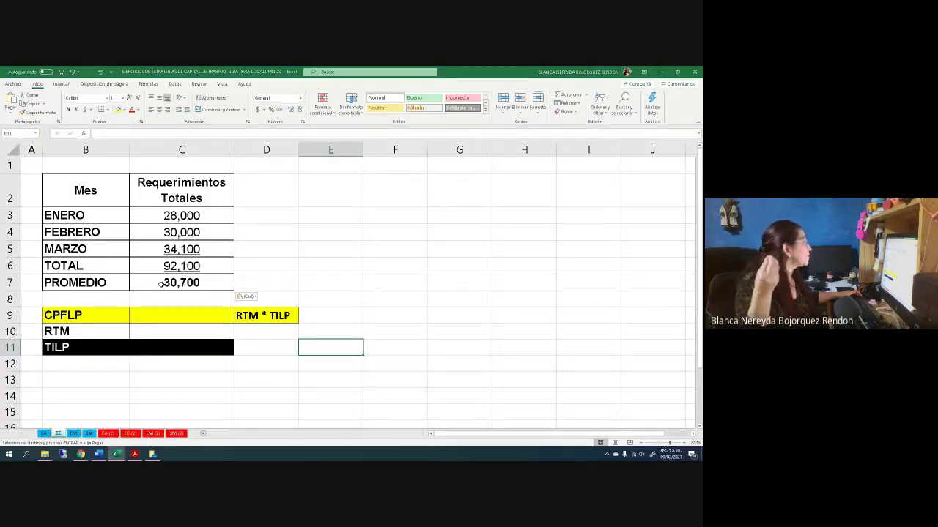
Step: On sheet EC, set RTM in C10 to =C5 and enter 10% as the TILP rate in C11
click(151, 316)
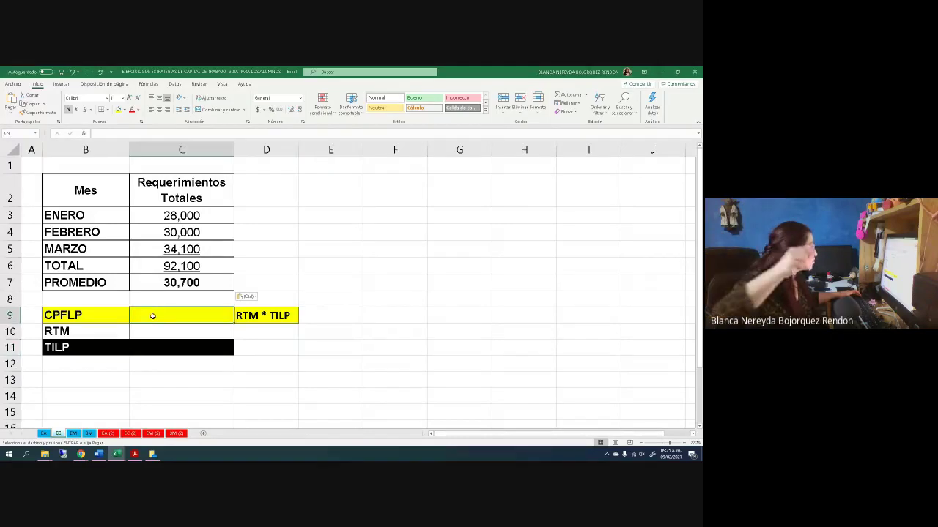
click(154, 331)
text(=)
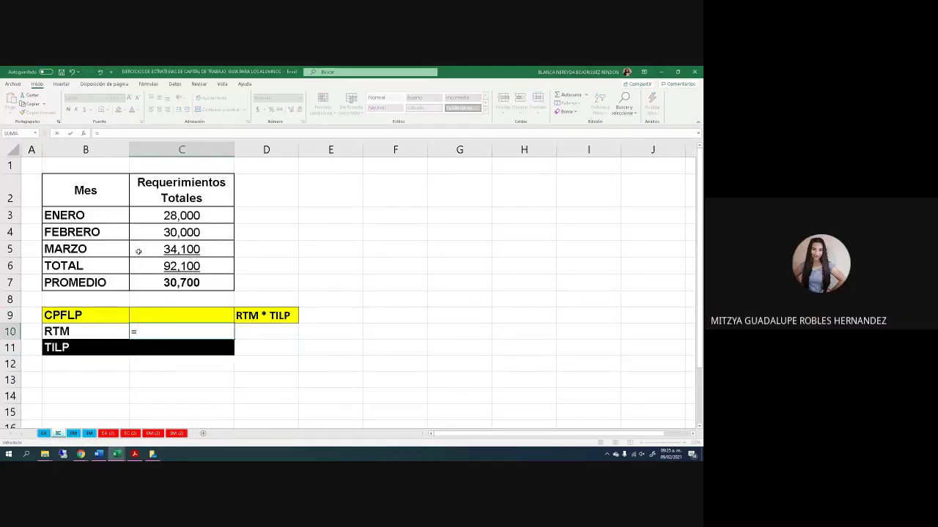
click(155, 253)
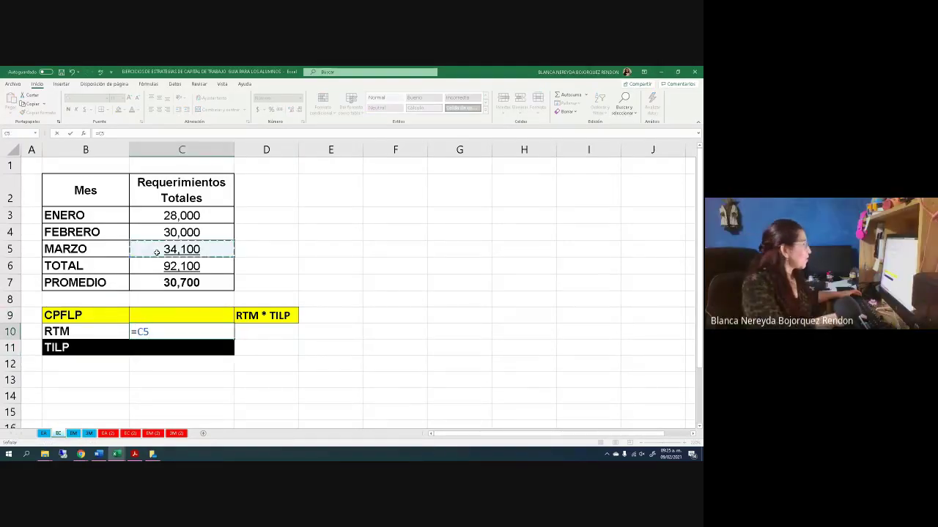
key(Return)
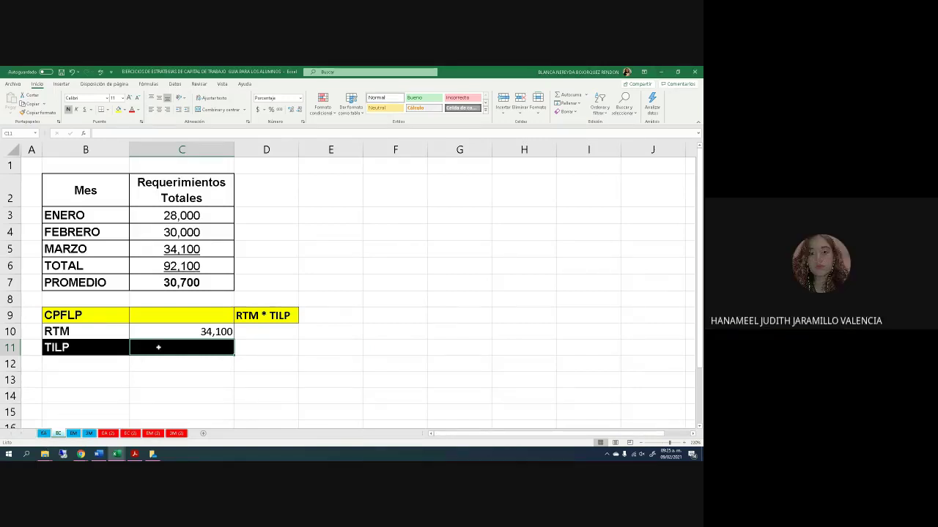
text(10)
key(Return)
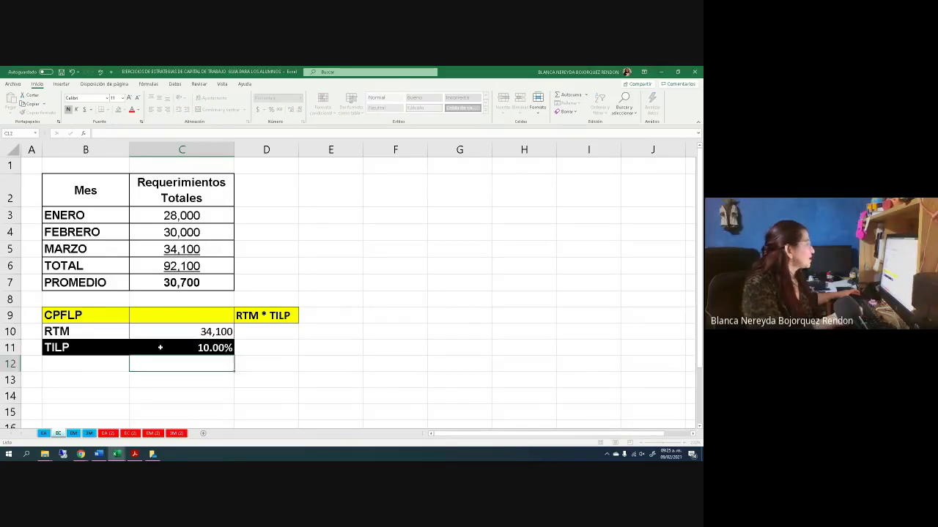
Step: Calculate the CPFLP cost in C9 as RTM times TILP with =C10*C11
click(182, 315)
text(=)
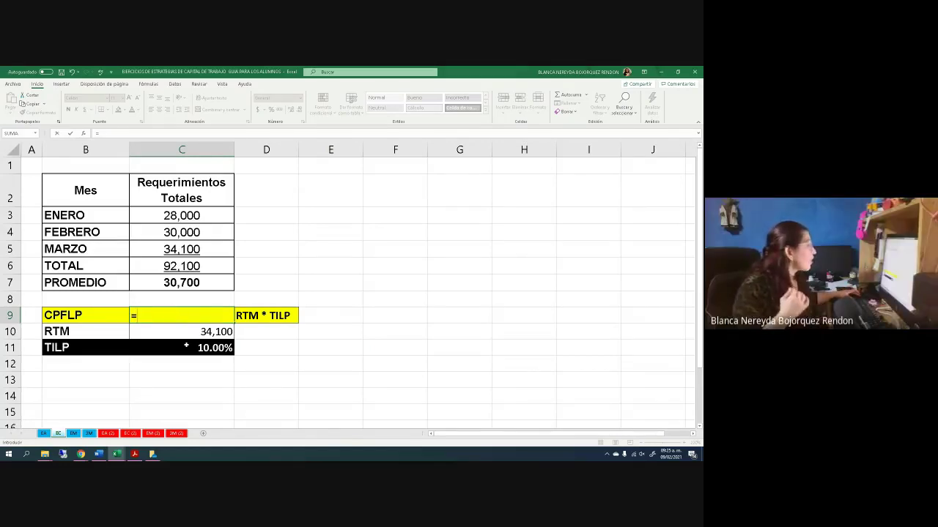
click(197, 334)
text(*)
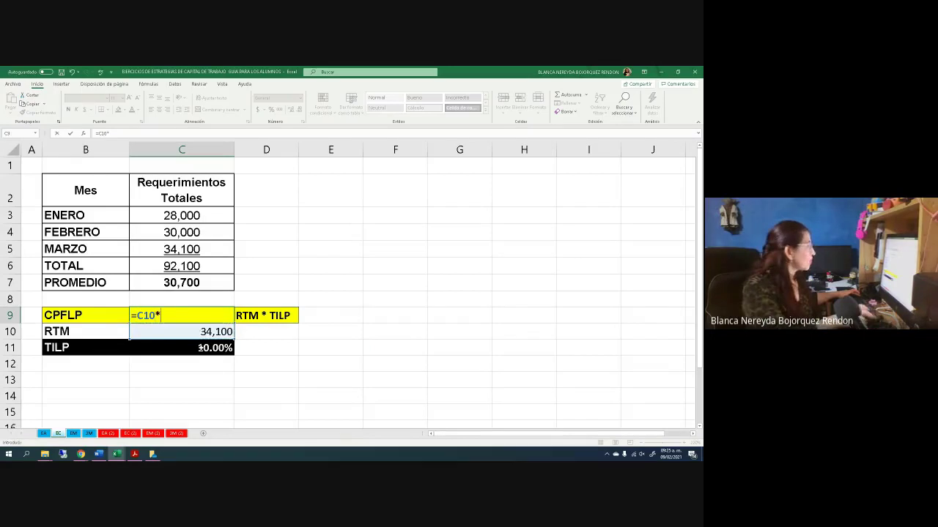
click(193, 348)
key(Return)
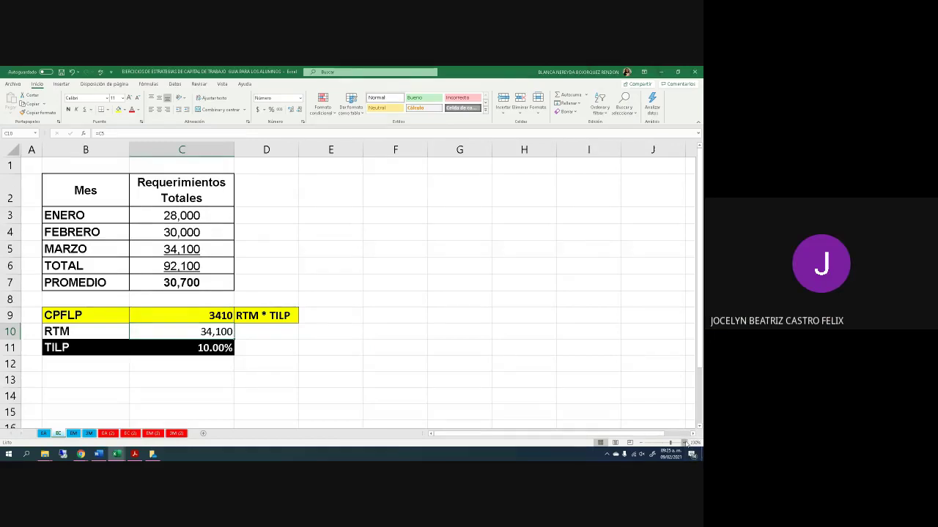
scroll(502, 435, up, 2)
click(242, 396)
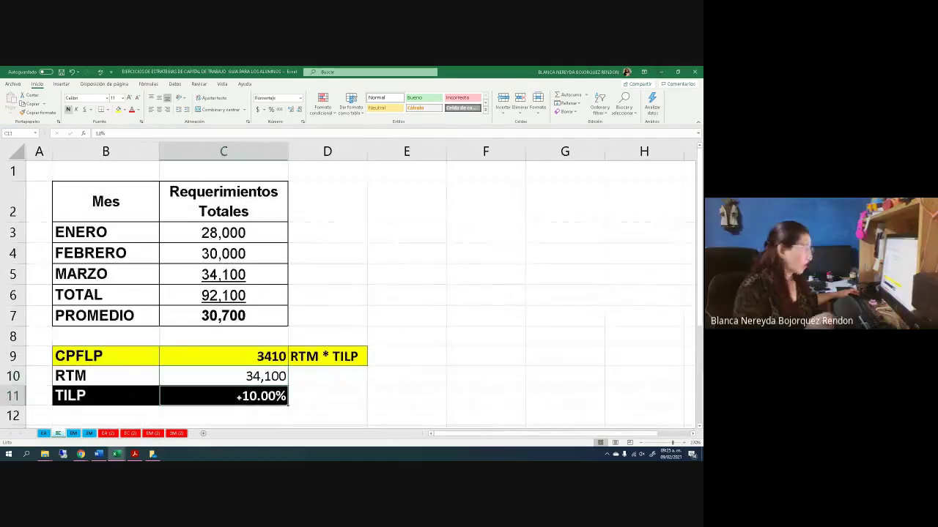
Step: Check the interest rates in the problem statement on sheet EA, and change the TILP rate in C11 of sheet EC to .13
click(44, 433)
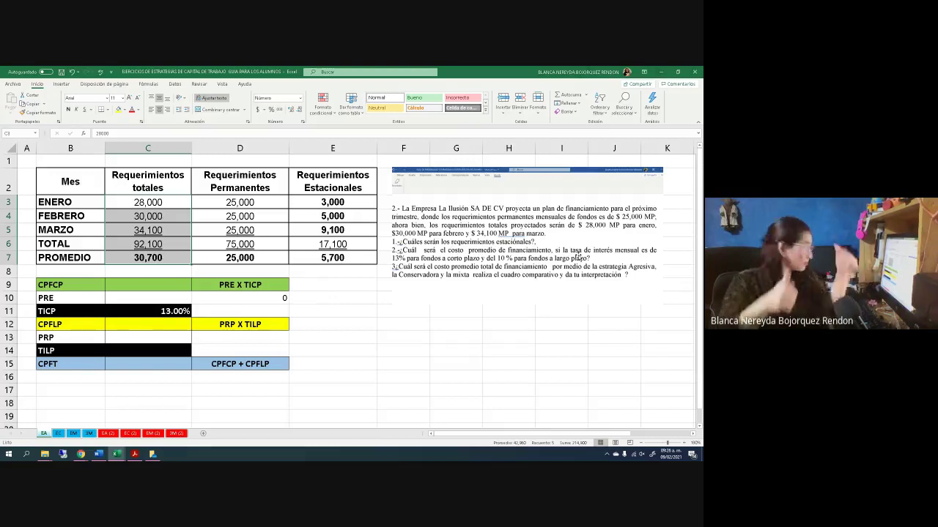
click(58, 433)
click(238, 393)
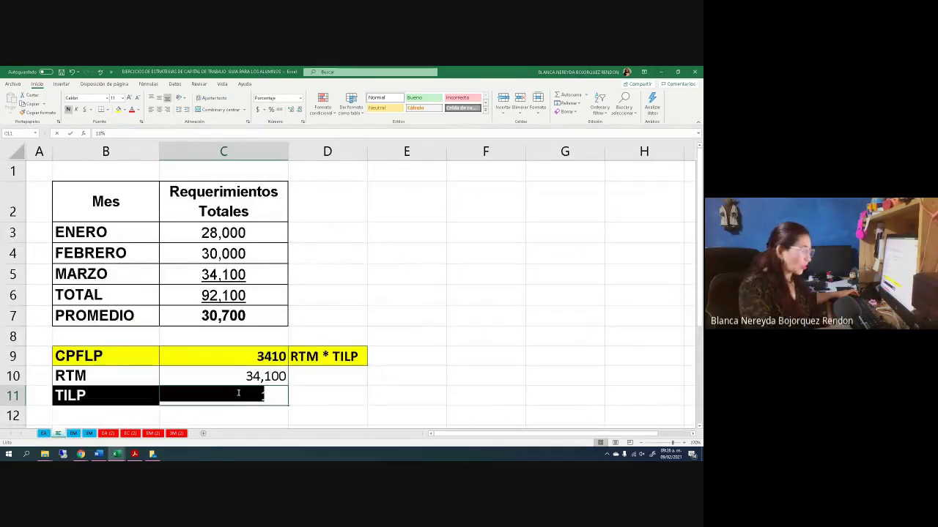
text(.13)
key(Return)
scroll(238, 393, down, 1)
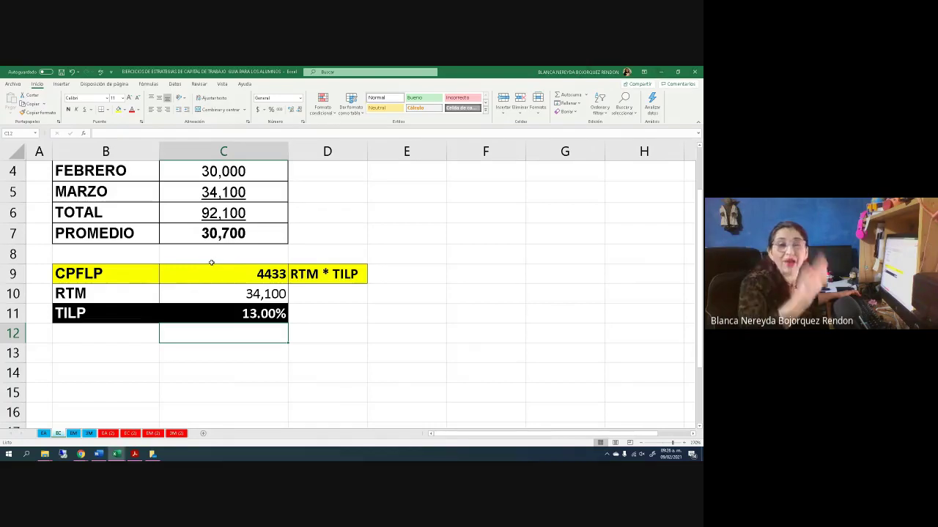
Step: Show the CPFLP cost in C9 of sheet EC with two decimal places
click(131, 434)
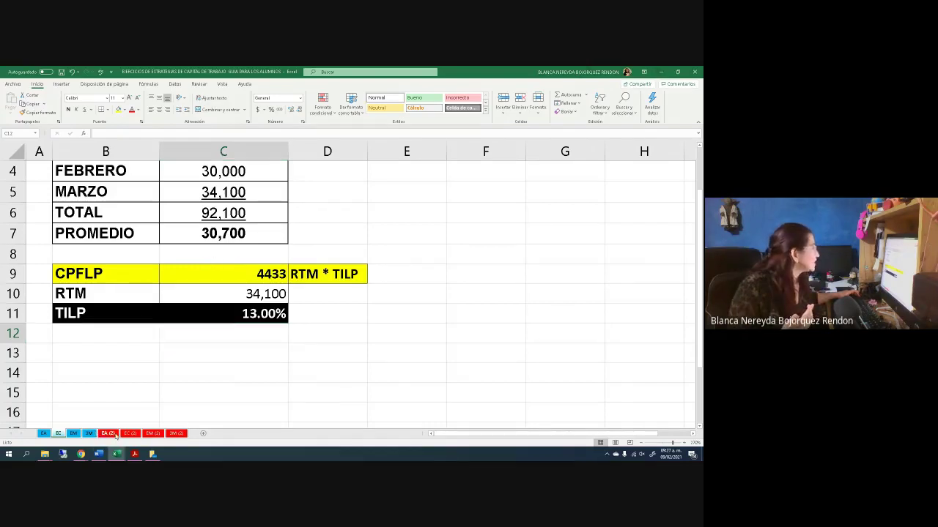
click(107, 434)
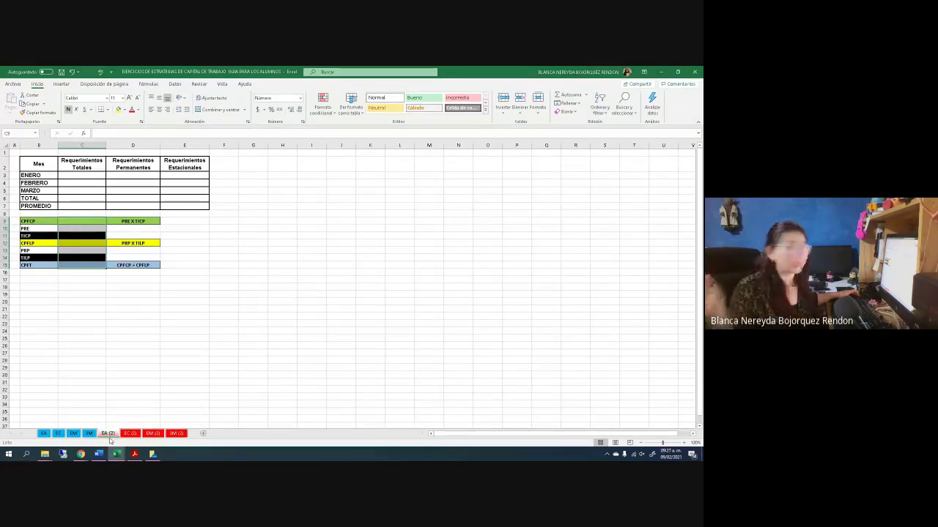
click(59, 434)
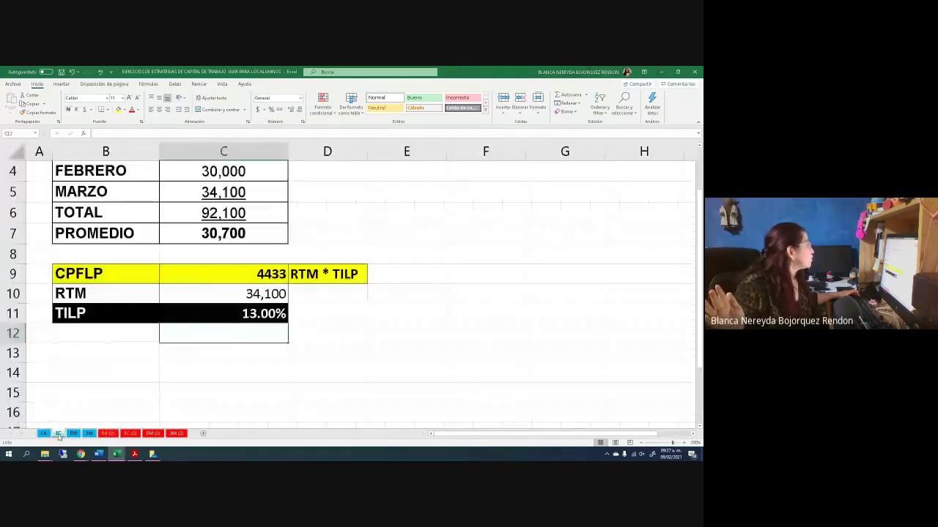
click(242, 276)
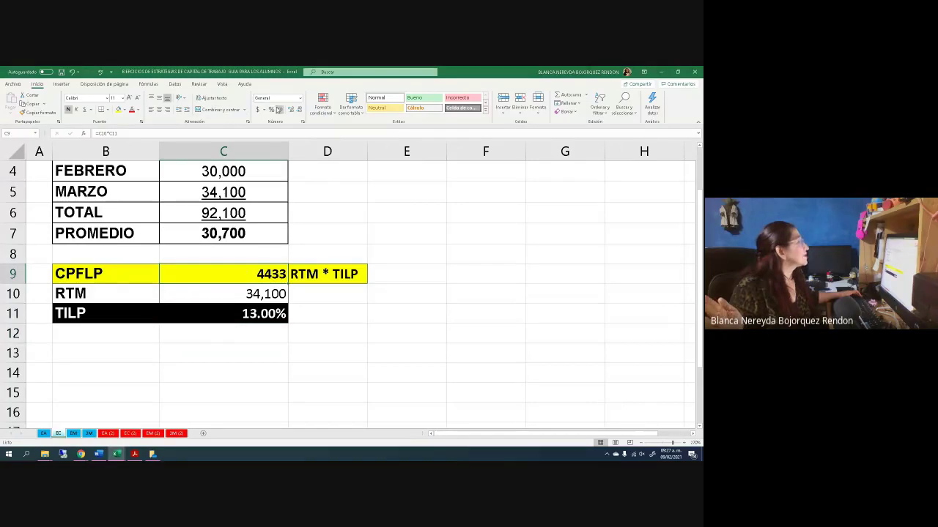
click(279, 109)
click(279, 109)
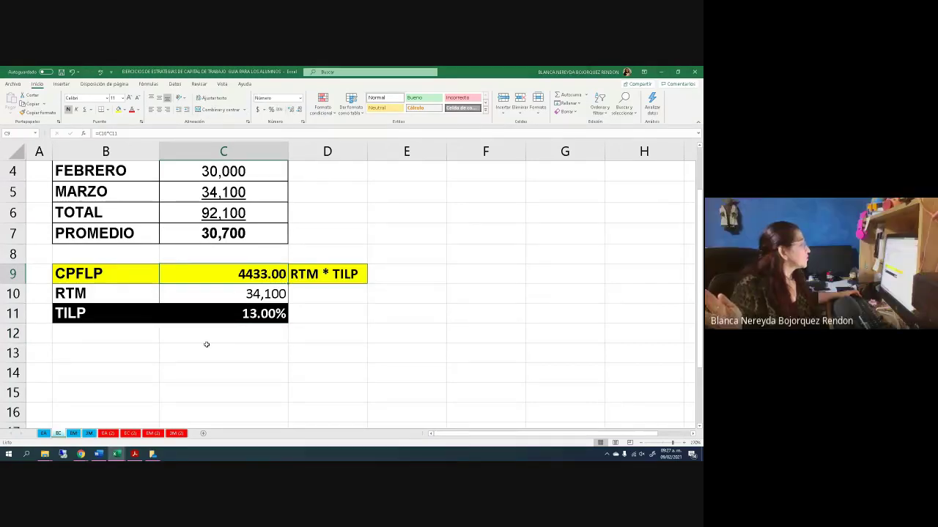
Step: Set the TILP rate in C11 of sheet EC to .10
click(224, 317)
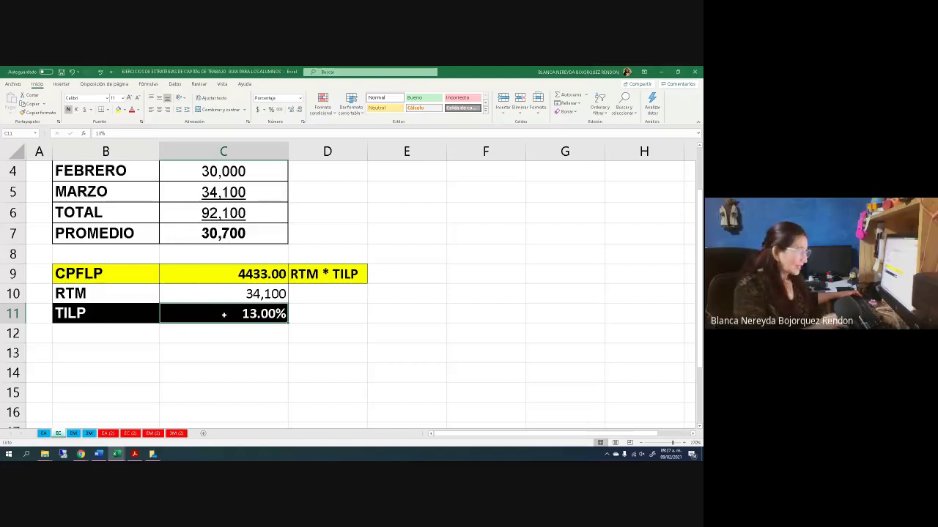
text(.10)
key(Return)
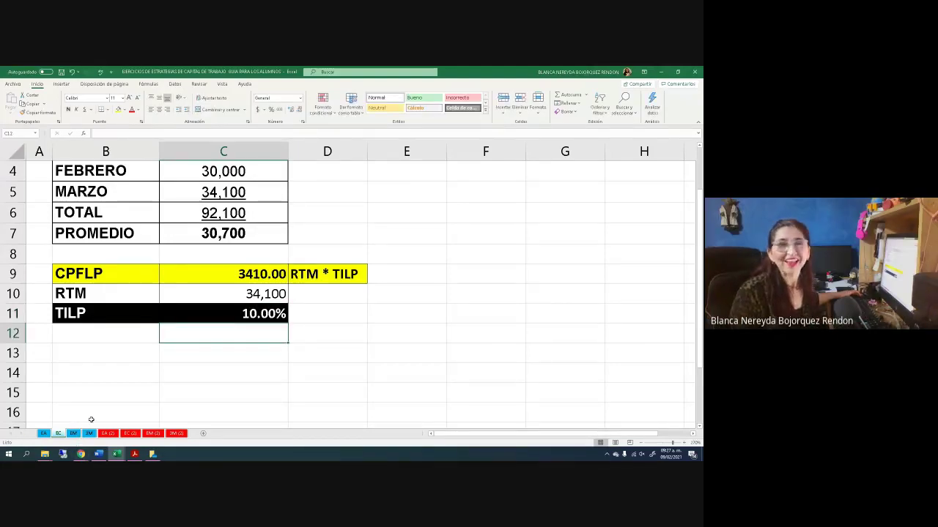
click(226, 408)
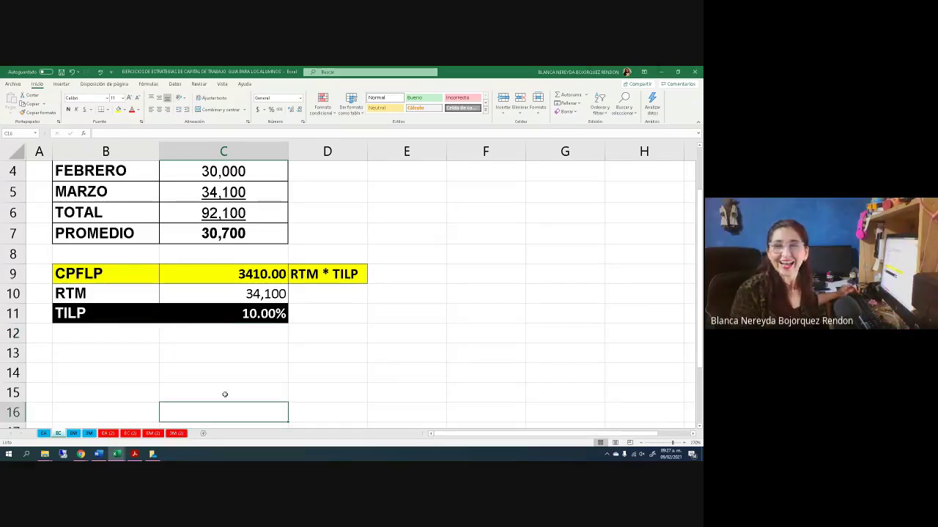
click(107, 433)
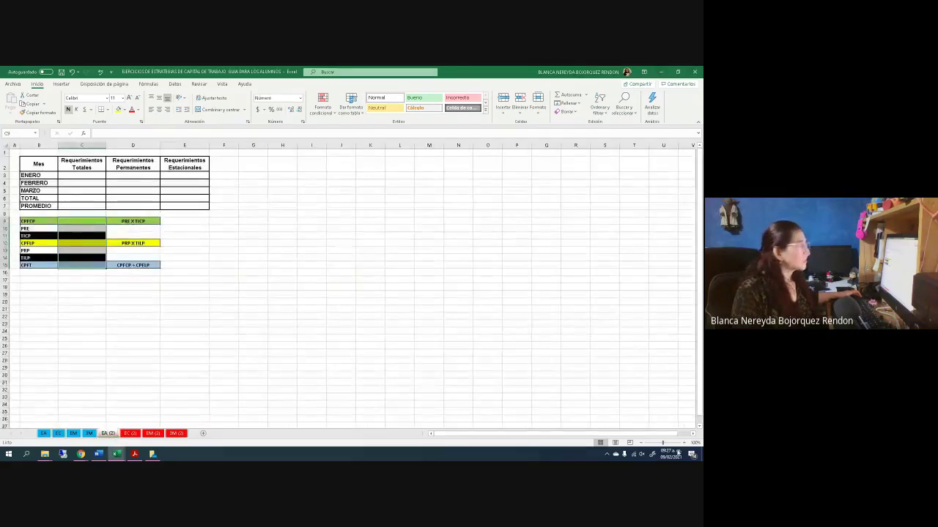
click(684, 443)
click(684, 443)
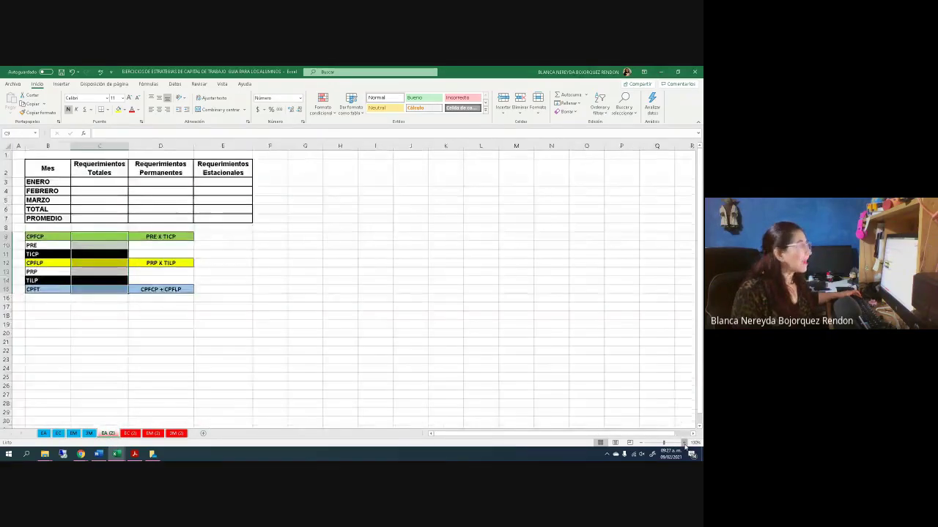
click(684, 443)
click(684, 443)
click(684, 443)
click(684, 443)
click(684, 443)
click(684, 443)
click(684, 443)
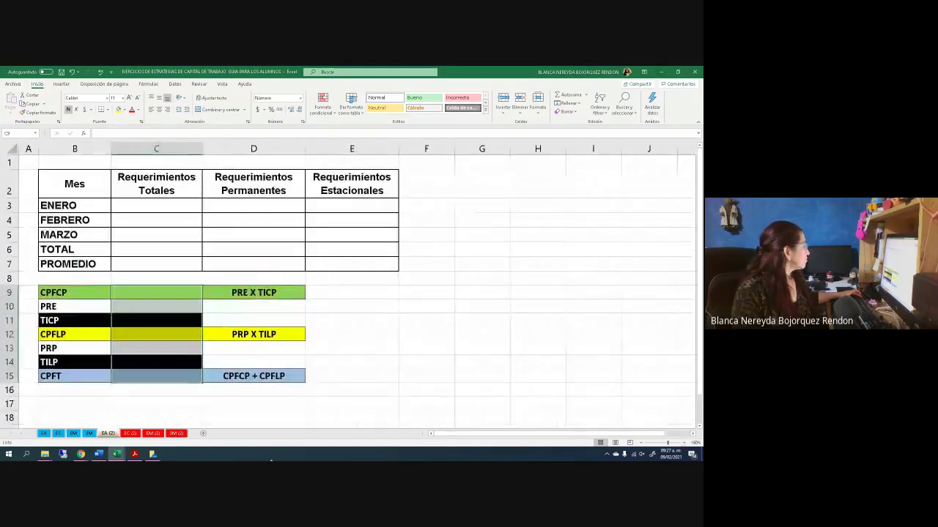
Step: On sheet 3M, enter AGRESIVA as the first method in B5 of the comparison table
click(89, 434)
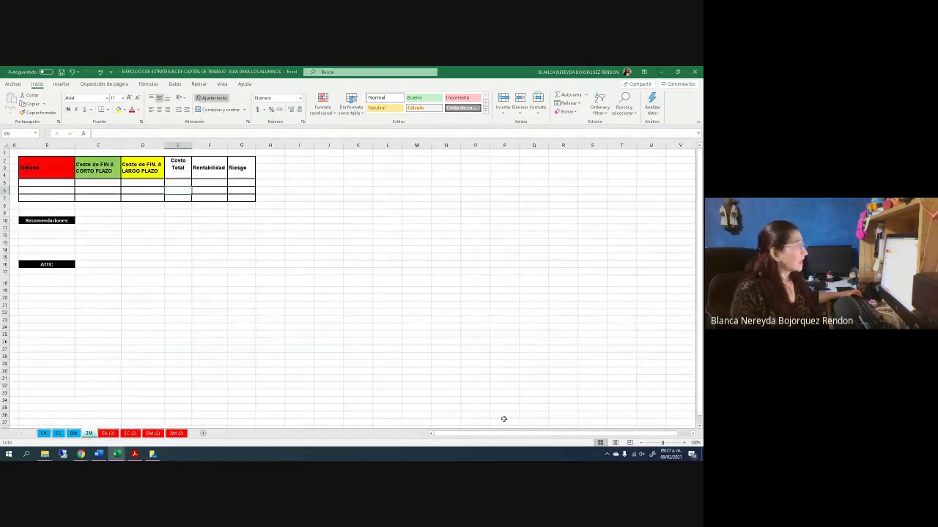
click(683, 443)
click(682, 443)
click(682, 443)
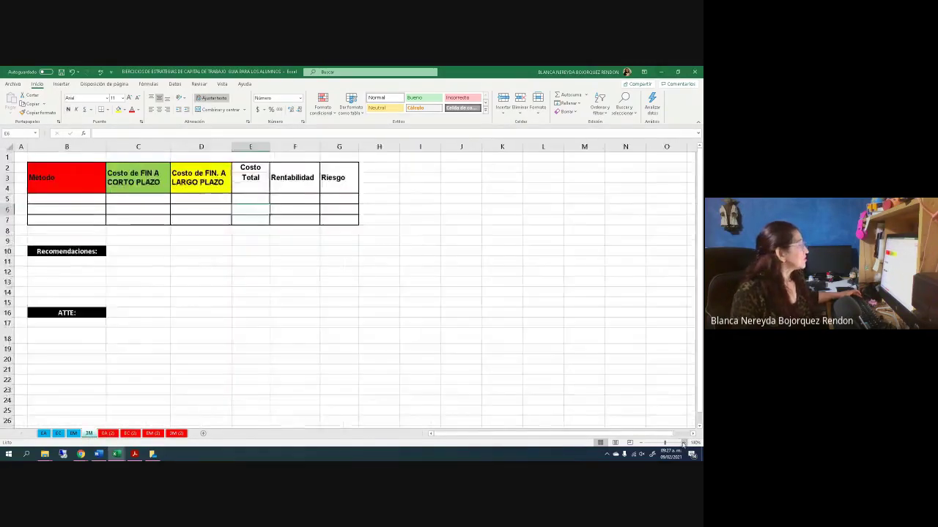
click(683, 443)
click(682, 444)
click(682, 443)
click(64, 223)
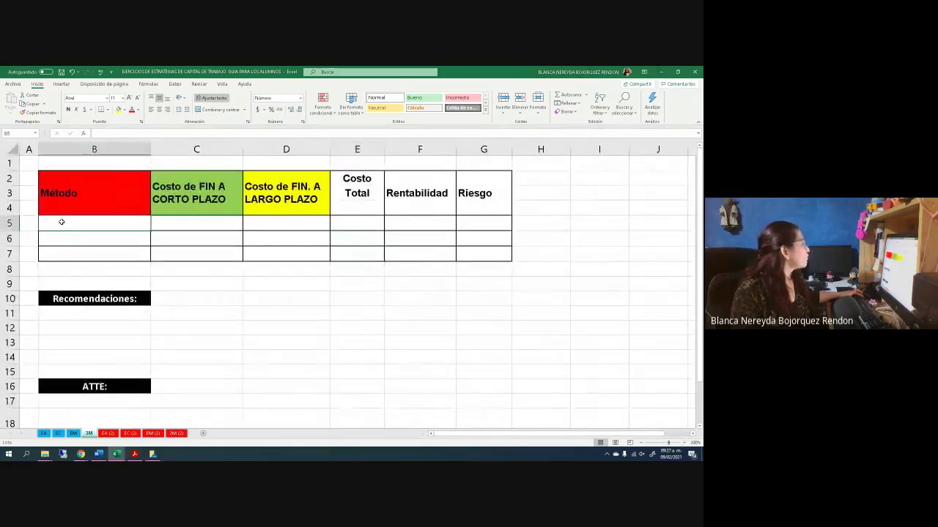
text(agresi)
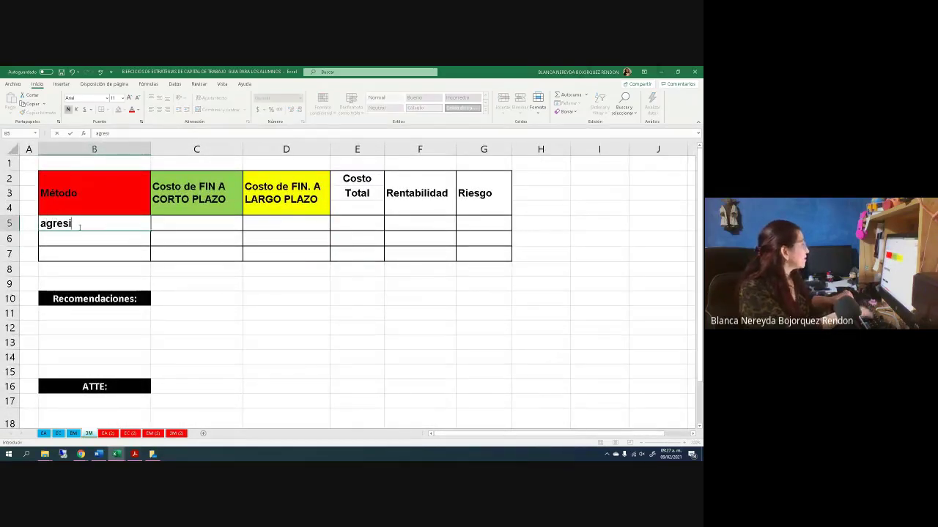
key(BackSpace)
key(BackSpace)
key(BackSpace)
key(BackSpace)
key(BackSpace)
key(BackSpace)
text(AGRES)
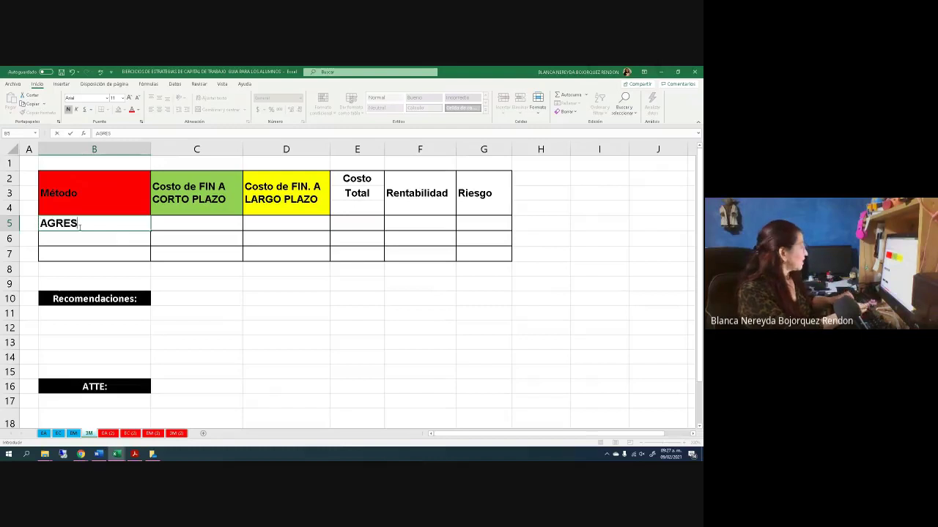
text(IVA)
Step: Enter CONSERVADORA in B6 and MIXTA in B7 as the remaining methods of the comparison table
click(55, 241)
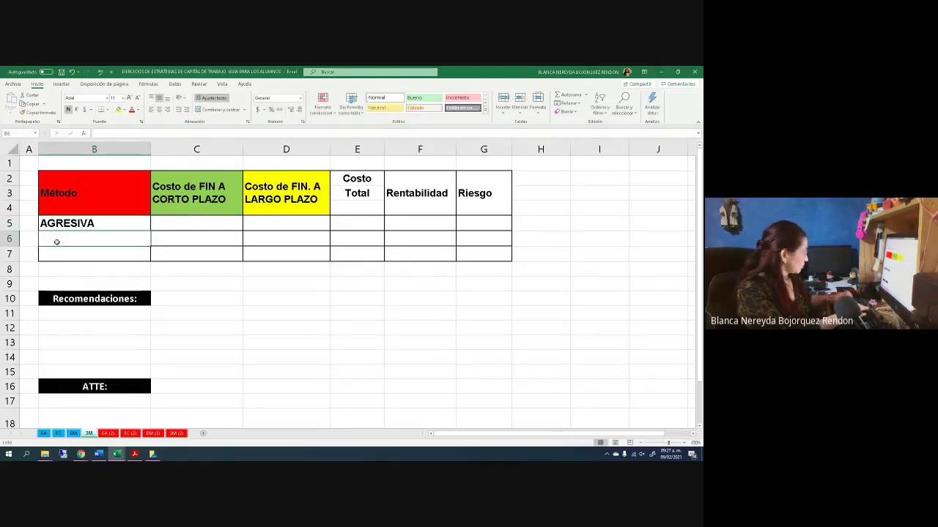
text(CONSERVADORA)
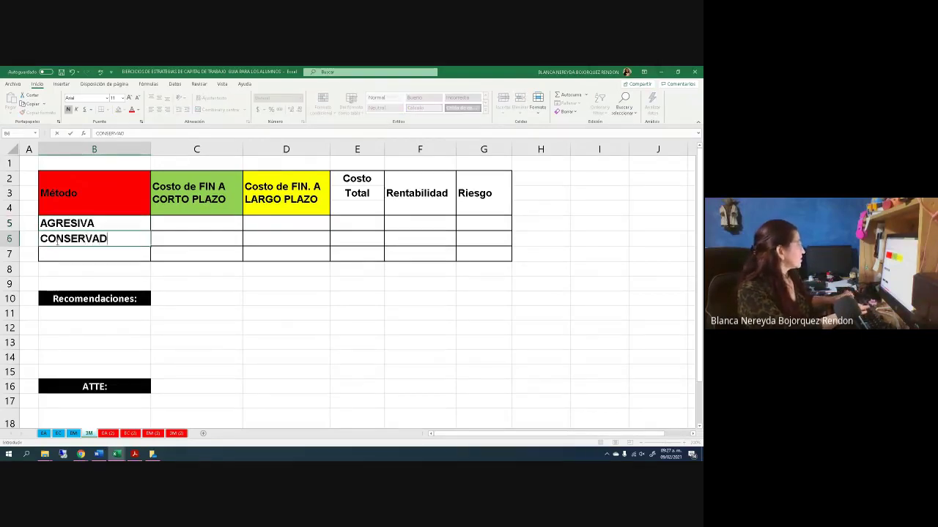
click(51, 254)
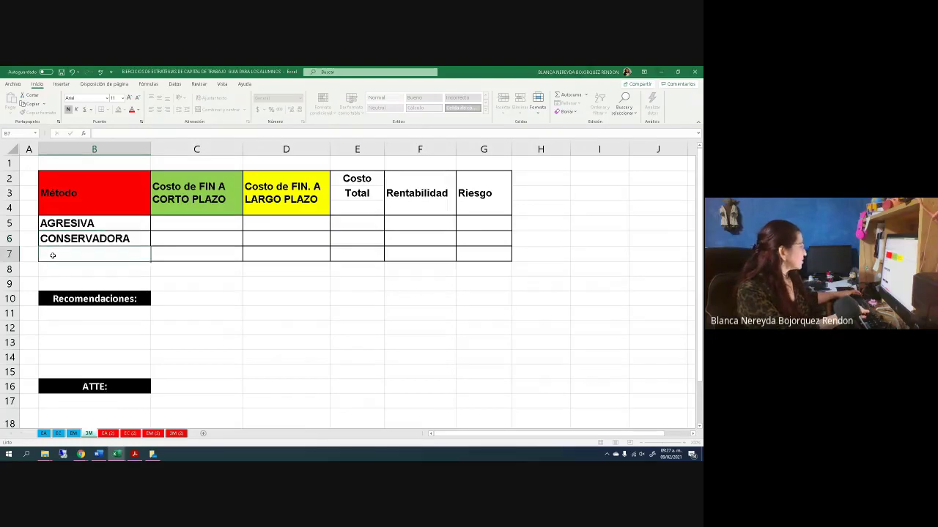
text(MIXTA)
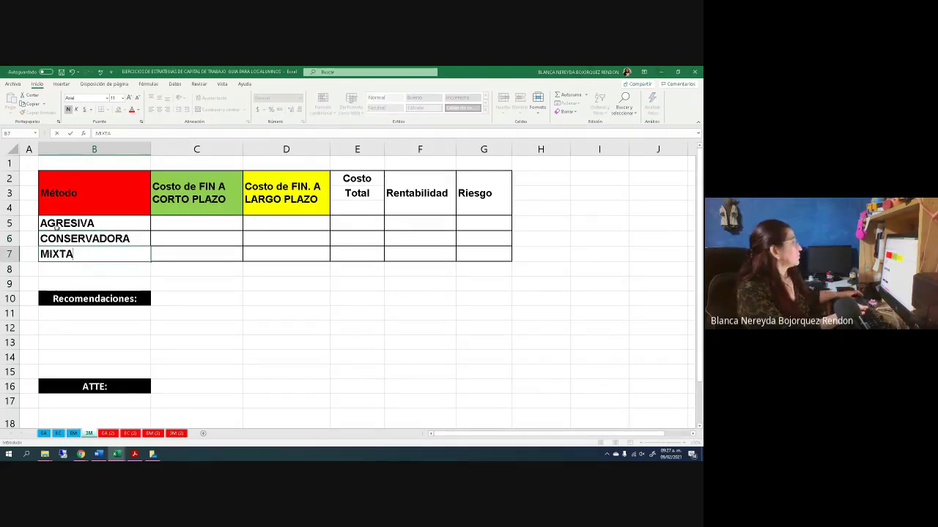
click(172, 223)
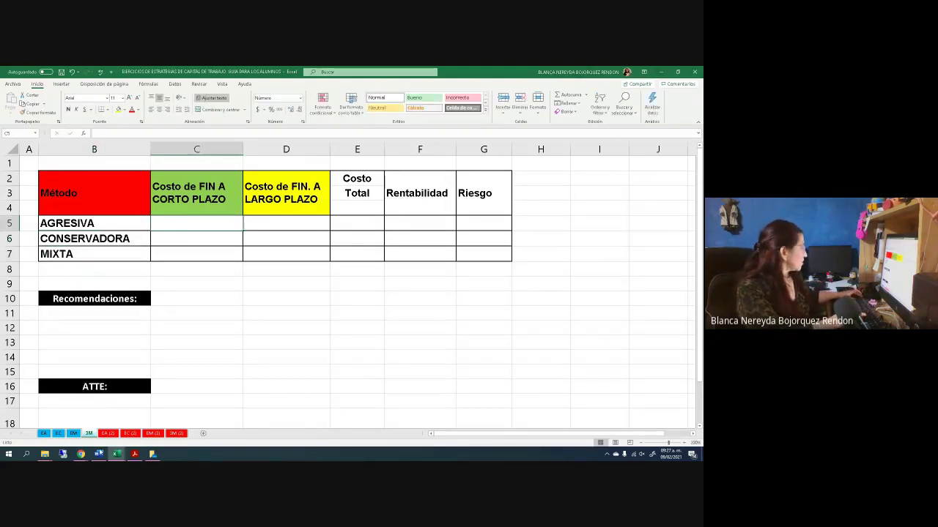
Step: On sheet EA, set PRE in C10 to the average seasonal requirement with =E7
click(43, 433)
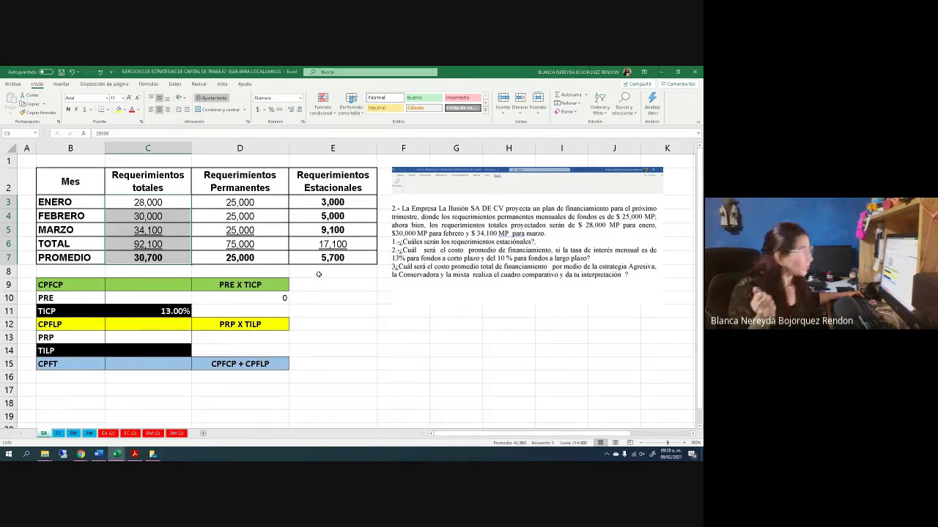
click(124, 298)
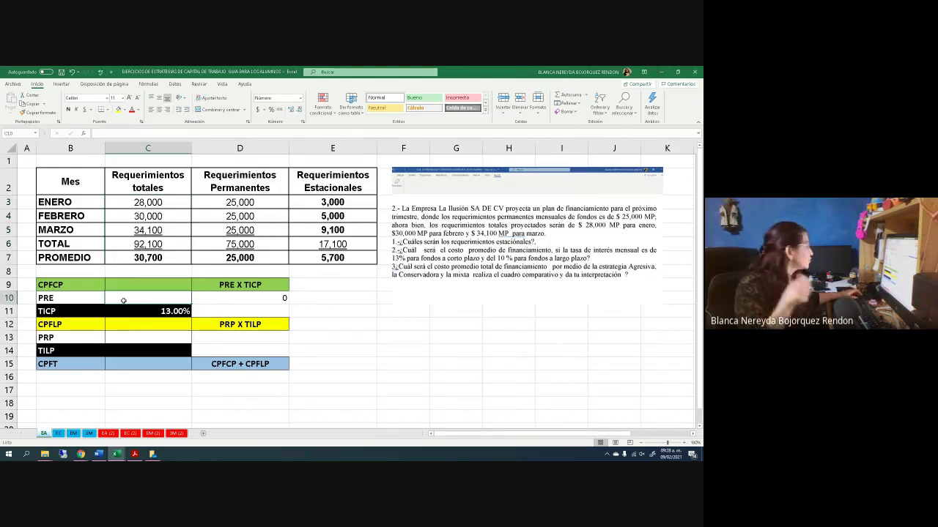
text(=)
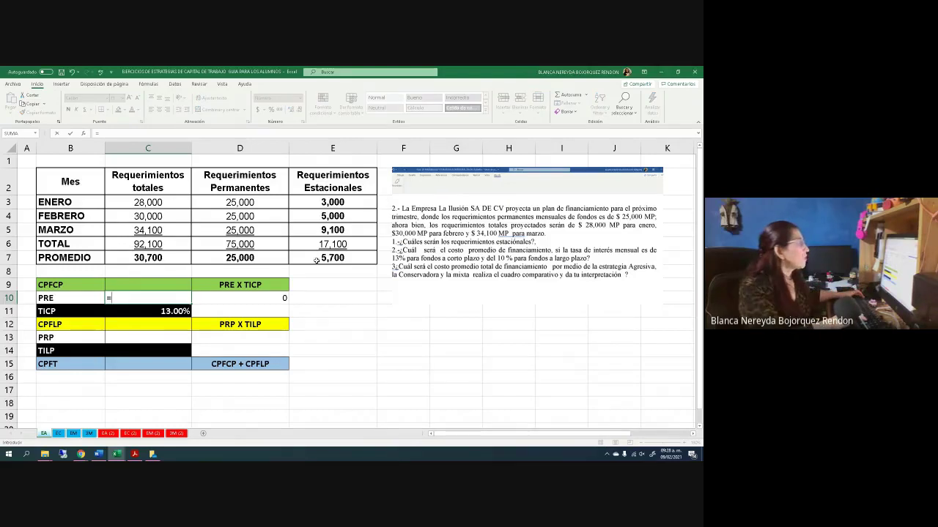
click(316, 260)
key(Return)
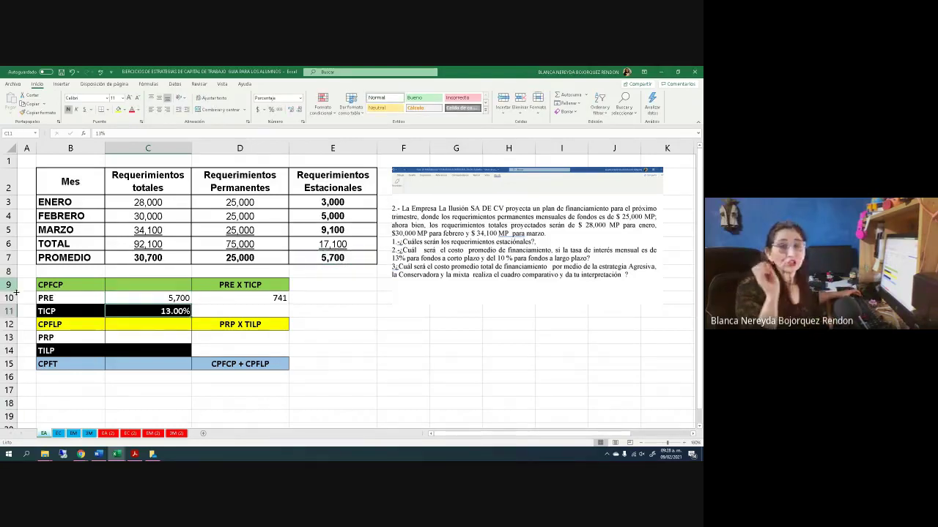
click(683, 443)
click(683, 443)
click(683, 443)
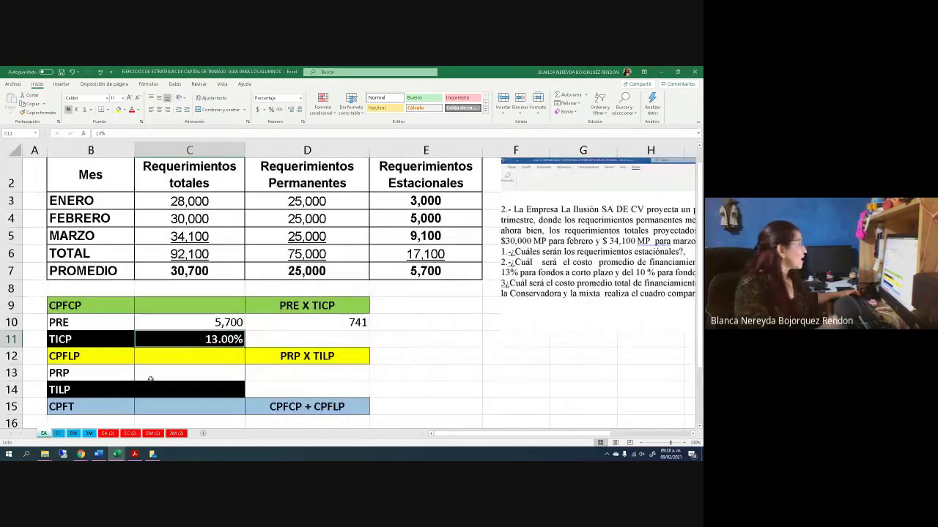
click(179, 354)
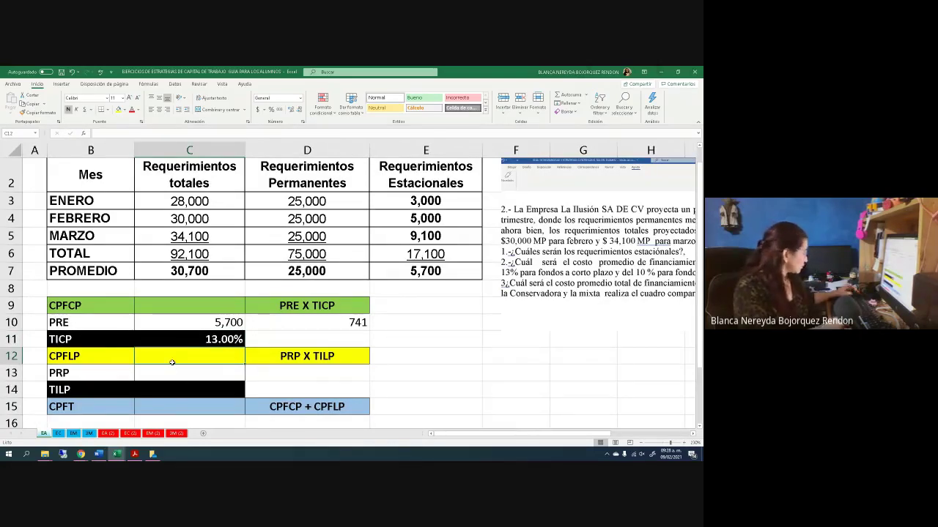
text(=)
click(223, 324)
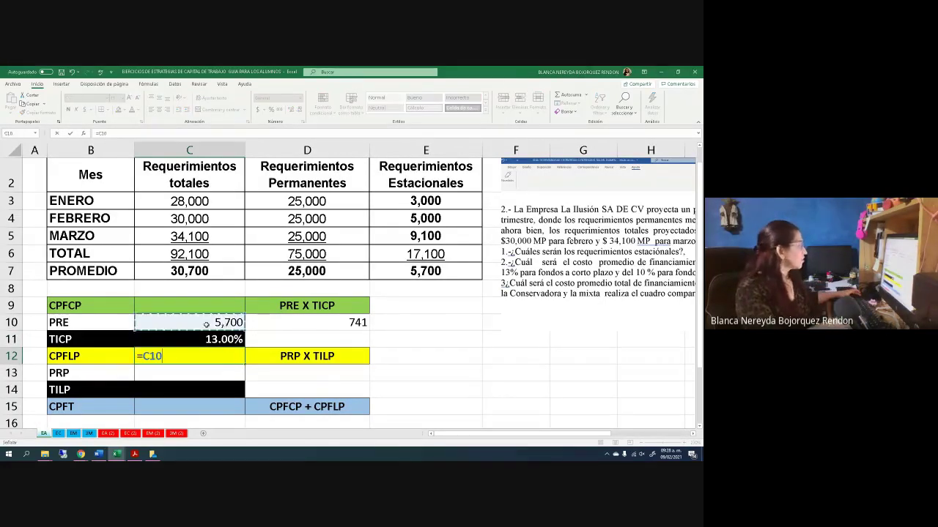
key(BackSpace)
key(BackSpace)
key(BackSpace)
key(BackSpace)
Step: Calculate the CPFCP cost in C9 of sheet EA as PRE times TICP with =C10*C11
click(154, 306)
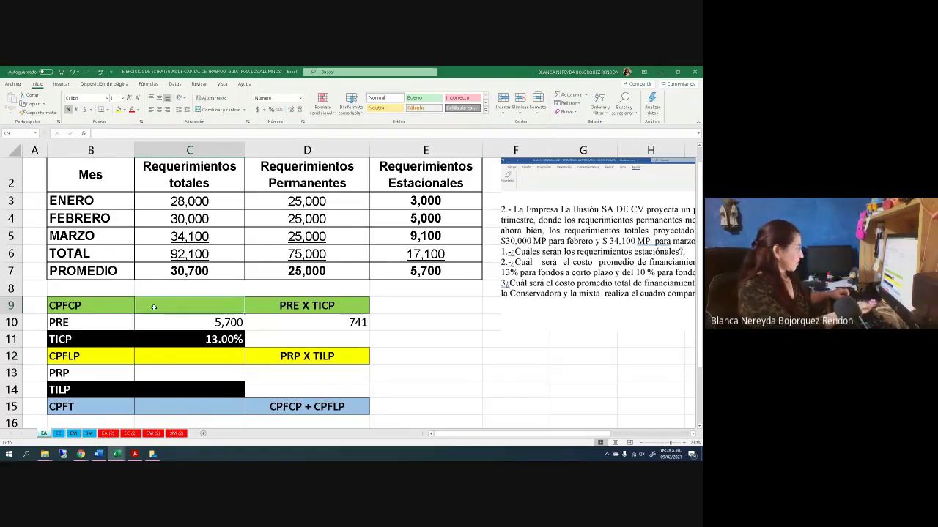
text(=)
click(170, 326)
text(*)
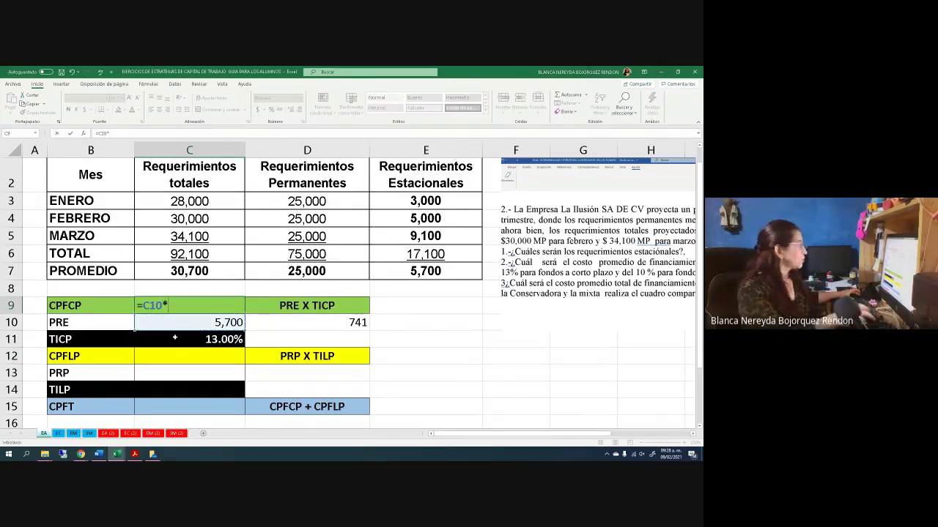
click(168, 339)
key(Return)
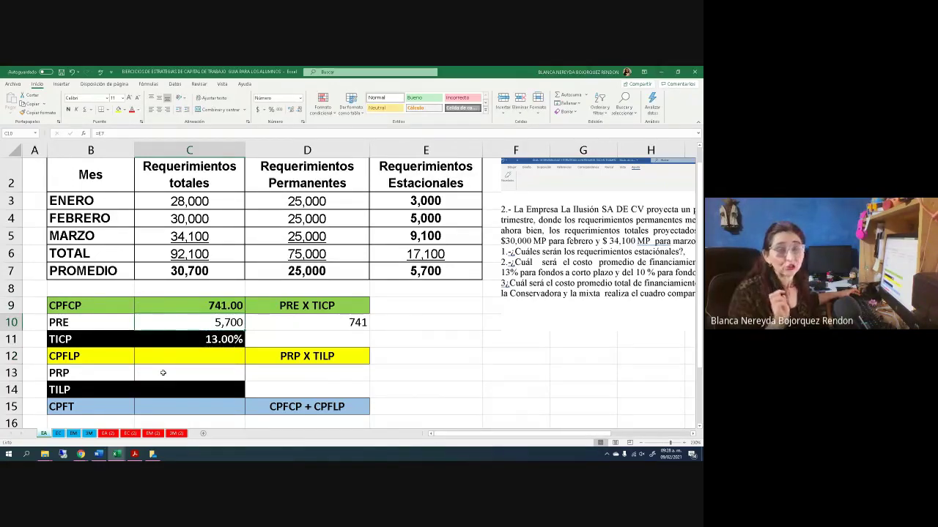
Step: On sheet 3M, link AGRESIVA's short-term financing cost in C5 to the CPFCP result in C9 of sheet EA
click(107, 434)
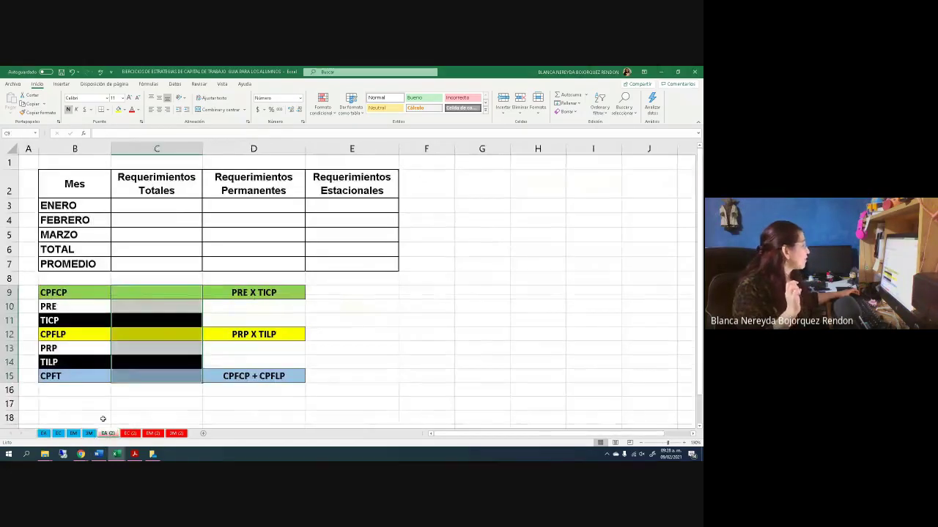
click(89, 433)
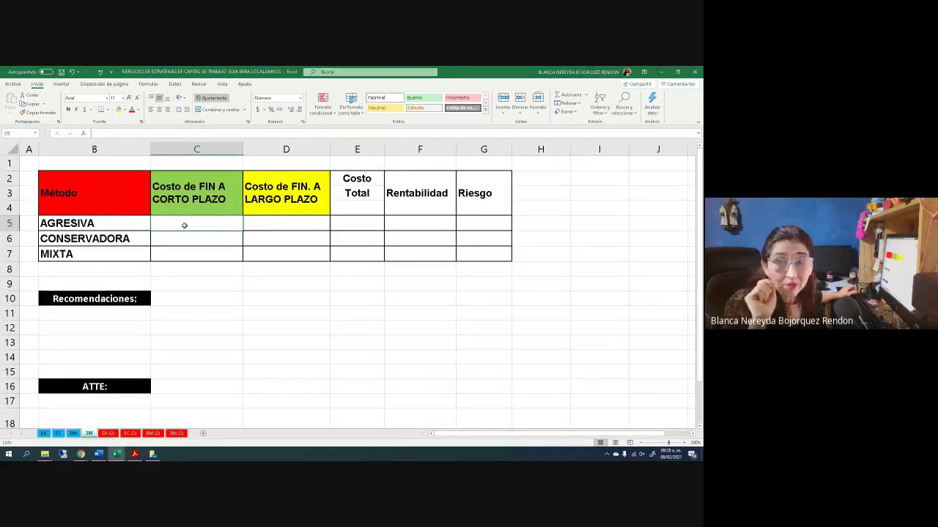
text(=)
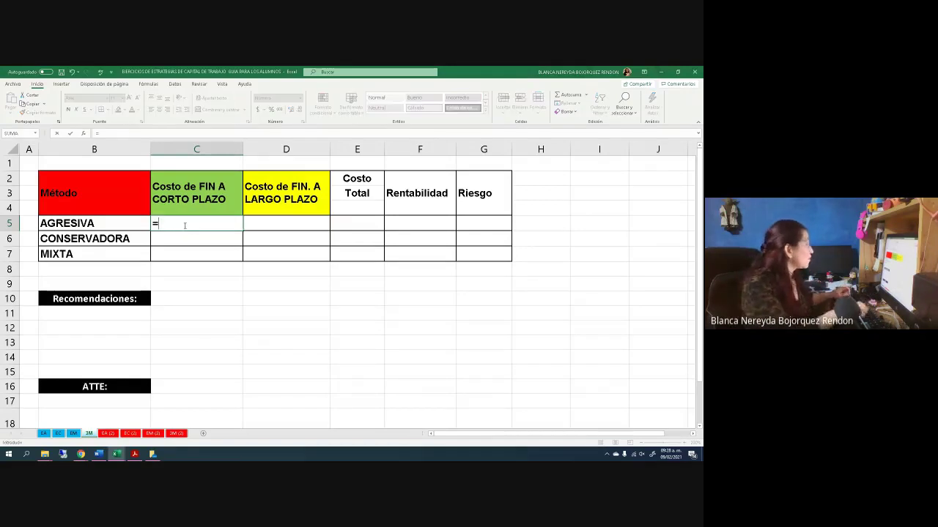
click(43, 432)
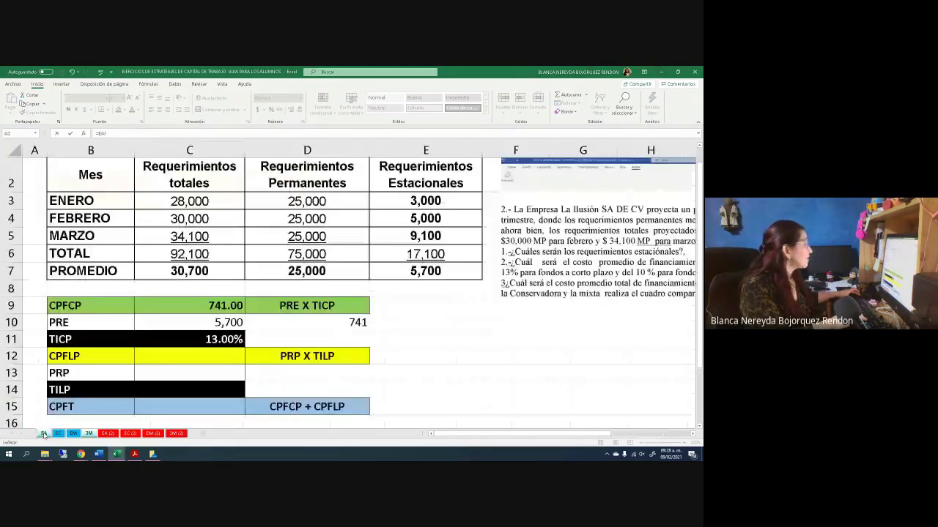
click(192, 305)
key(Return)
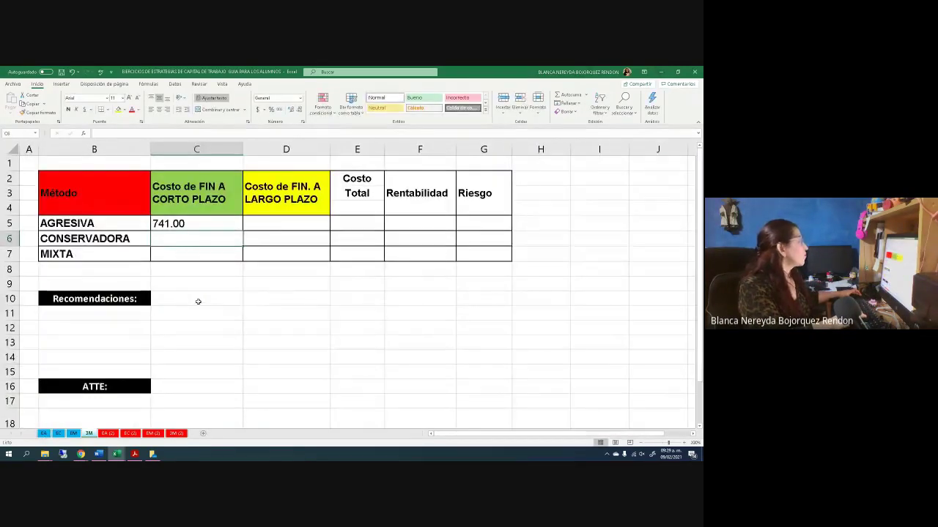
Step: On sheet EA, set PRP in C13 to the average permanent requirement with =D7
click(43, 433)
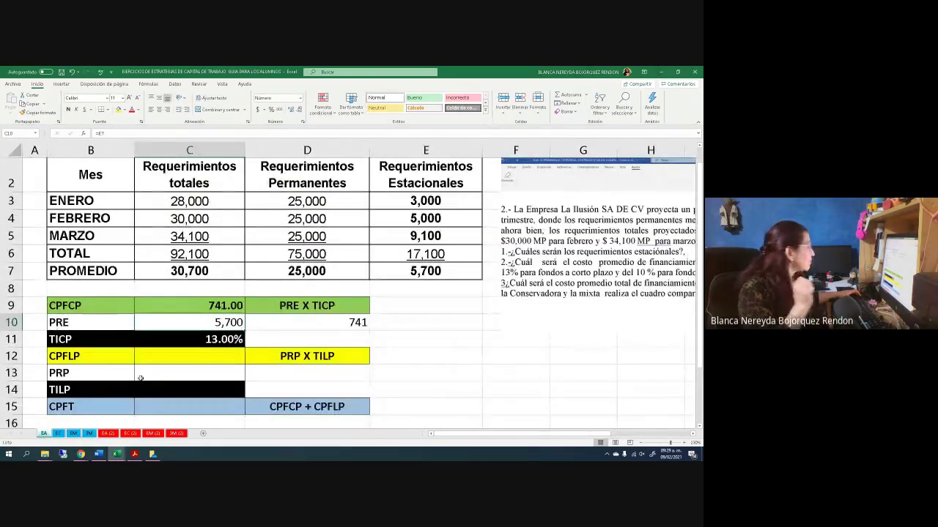
click(154, 374)
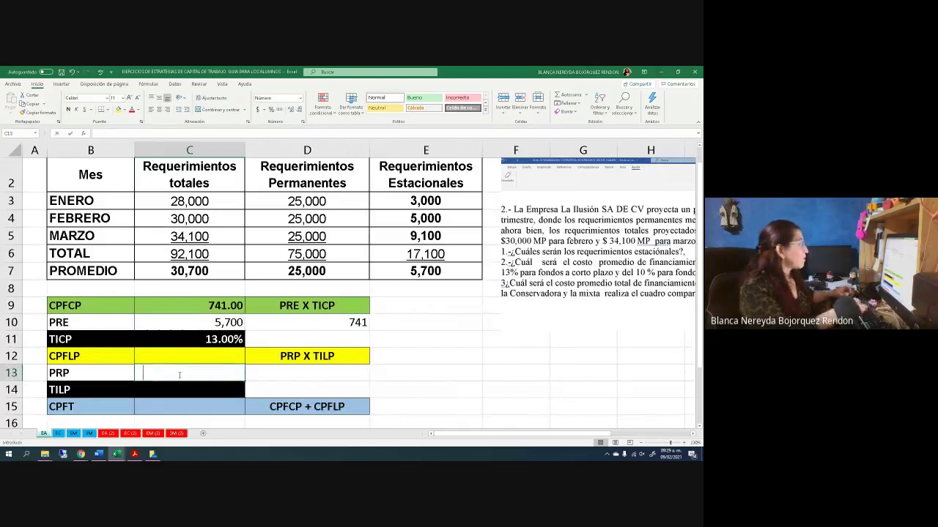
text(=)
click(278, 274)
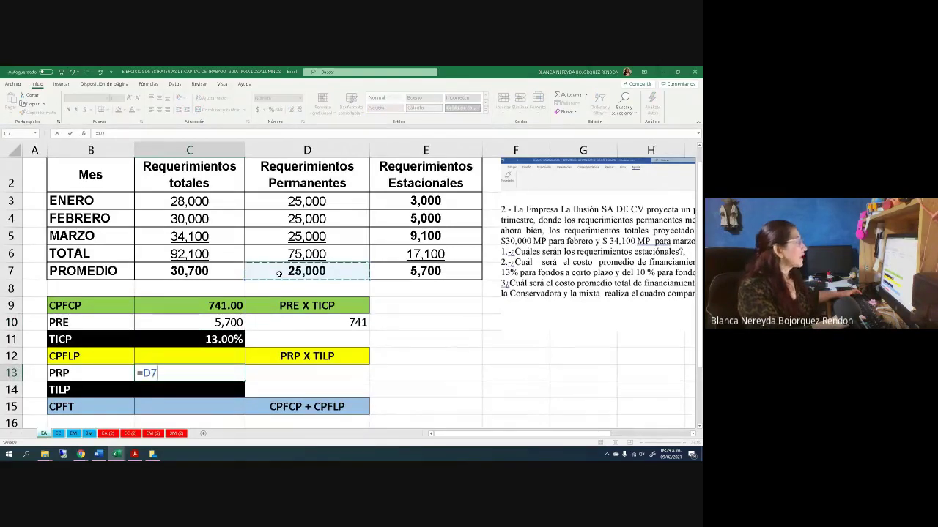
key(Return)
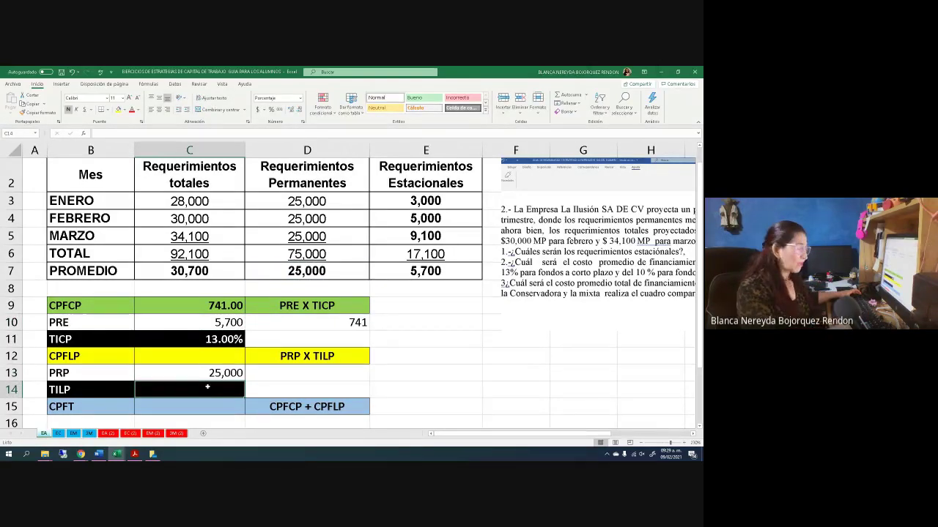
Step: Enter .10 as the long-term rate TILP in C14 of sheet EA, correcting the doubled decimal point
text(.)
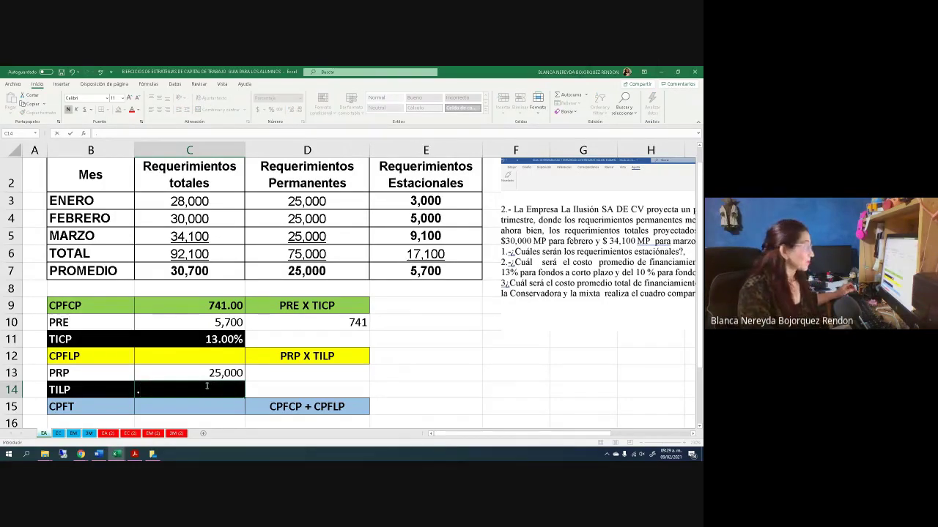
text(.10)
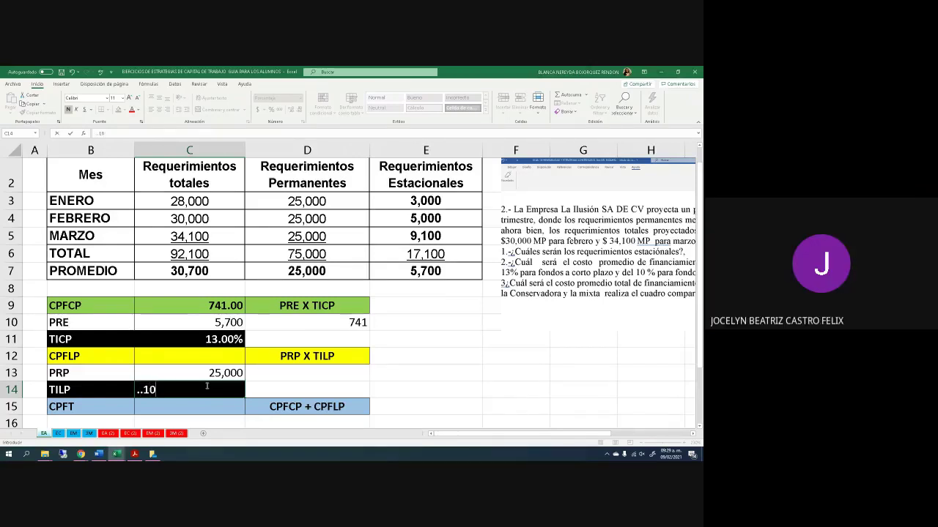
key(ctrl+Return)
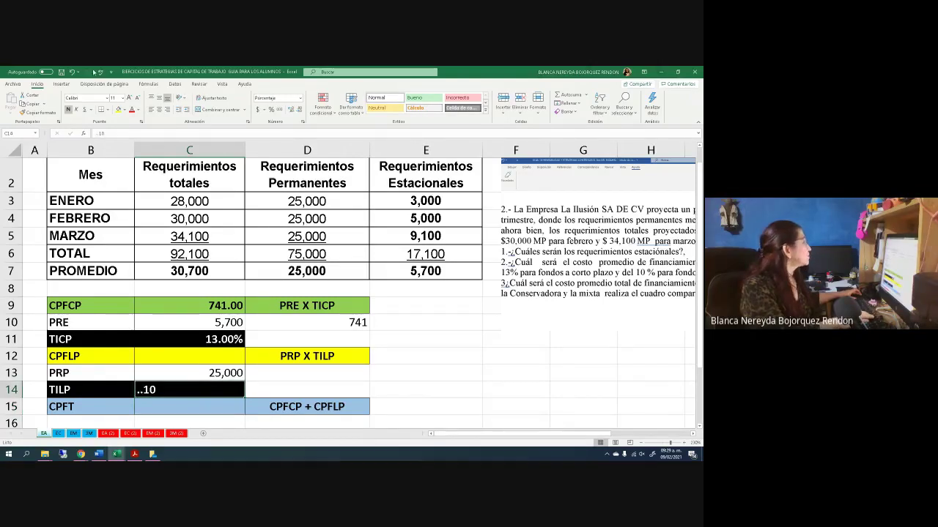
click(100, 133)
key(BackSpace)
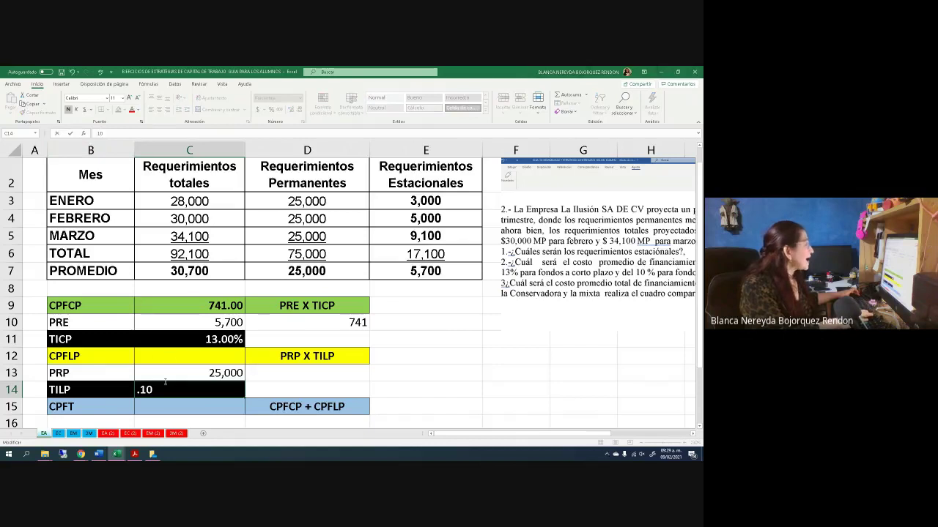
Step: Calculate the CPFLP cost in C12 of sheet EA as PRP times TILP with =C13*C14
click(166, 352)
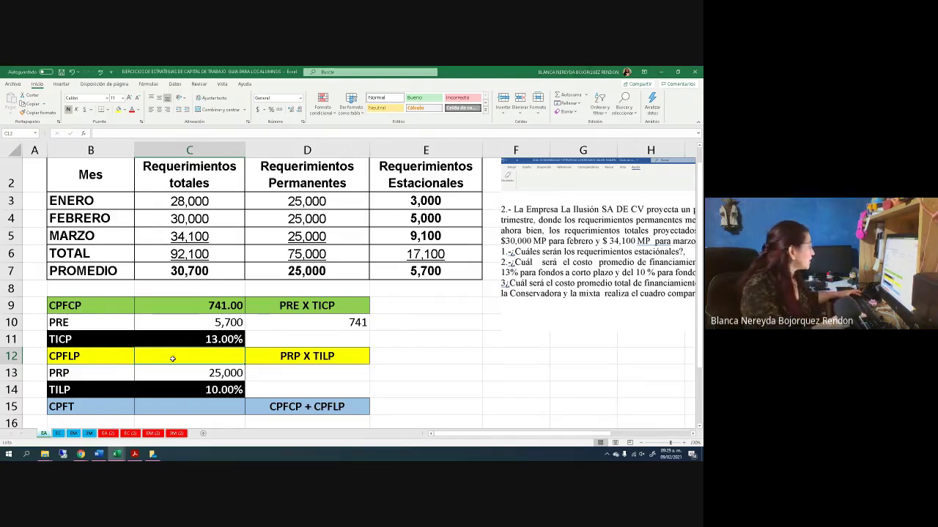
text(=)
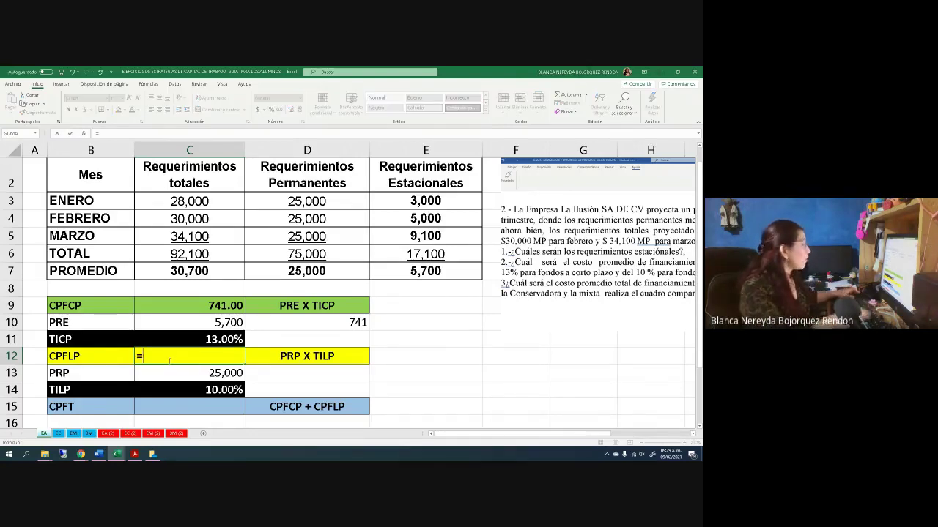
click(180, 373)
text(*)
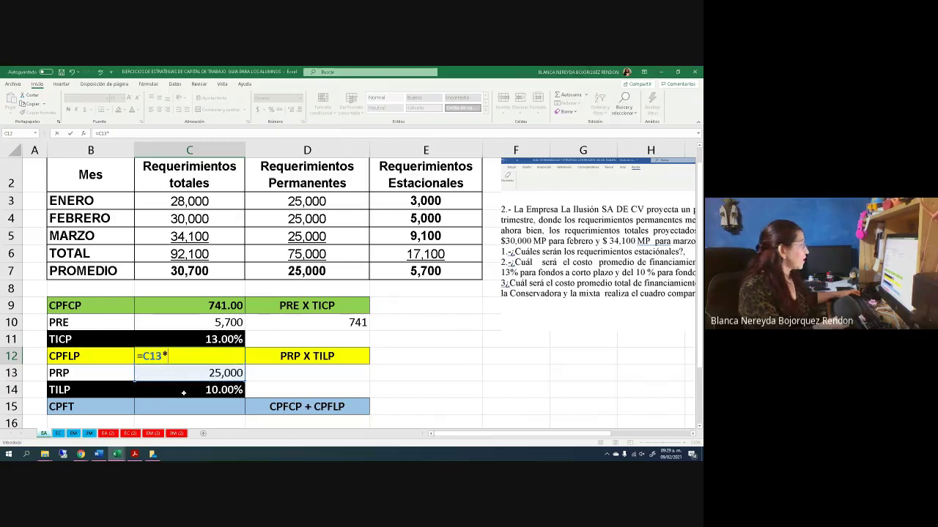
click(183, 393)
key(Return)
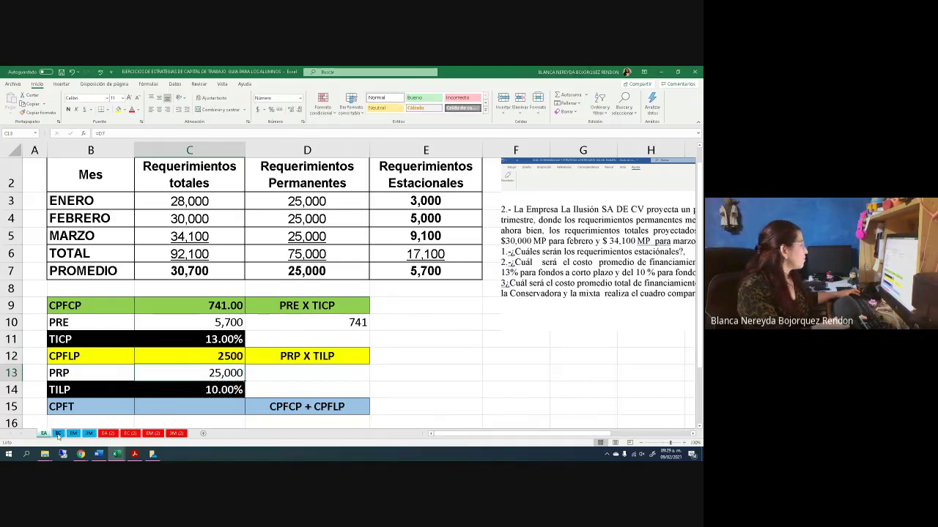
Step: On sheet 3M, link AGRESIVA's long-term financing cost in D5 to the CPFLP result in C12 of sheet EA
click(88, 433)
click(257, 226)
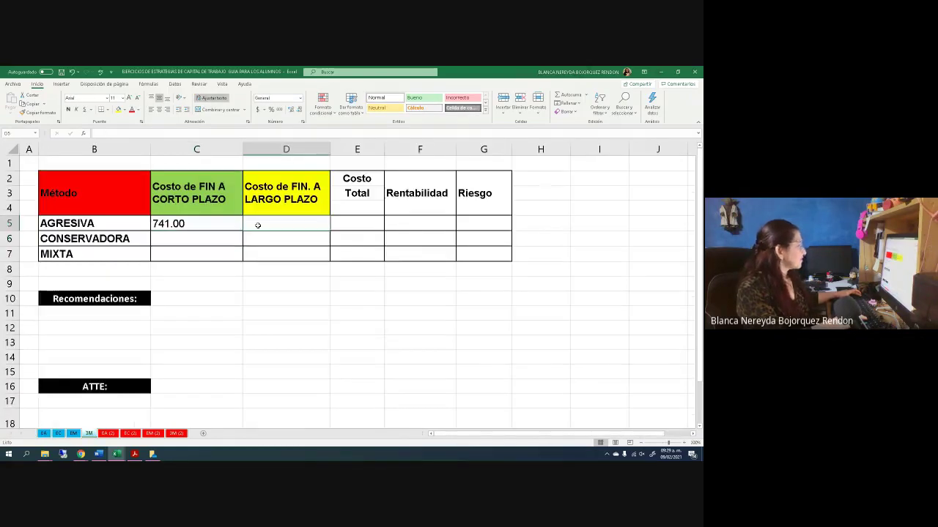
text(=)
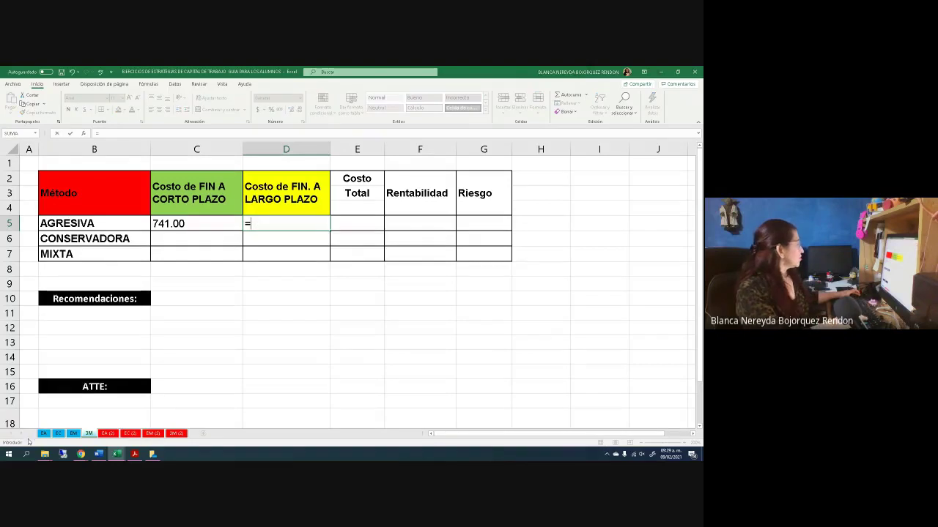
click(43, 434)
click(205, 355)
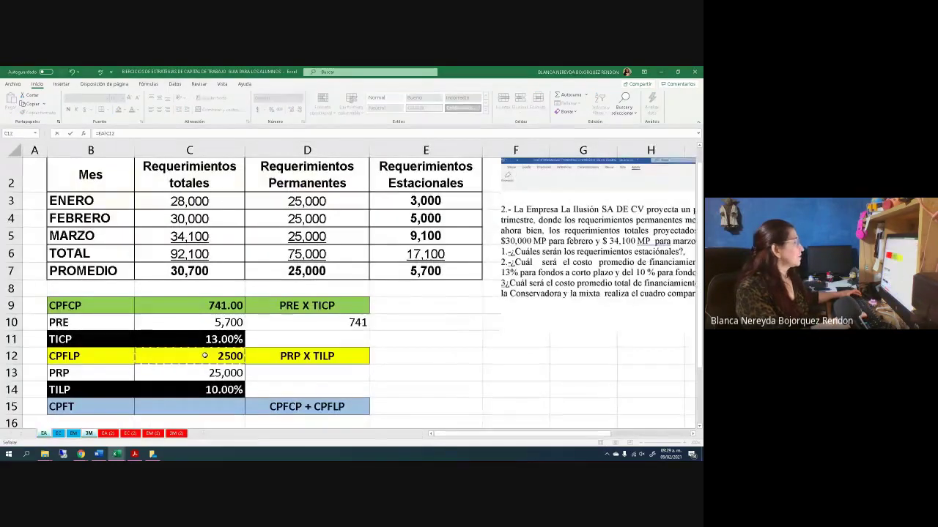
key(Return)
Step: Total AGRESIVA's short-term and long-term costs in E5 of sheet 3M with =SUMA(C5:D5)
drag(159, 223, 345, 226)
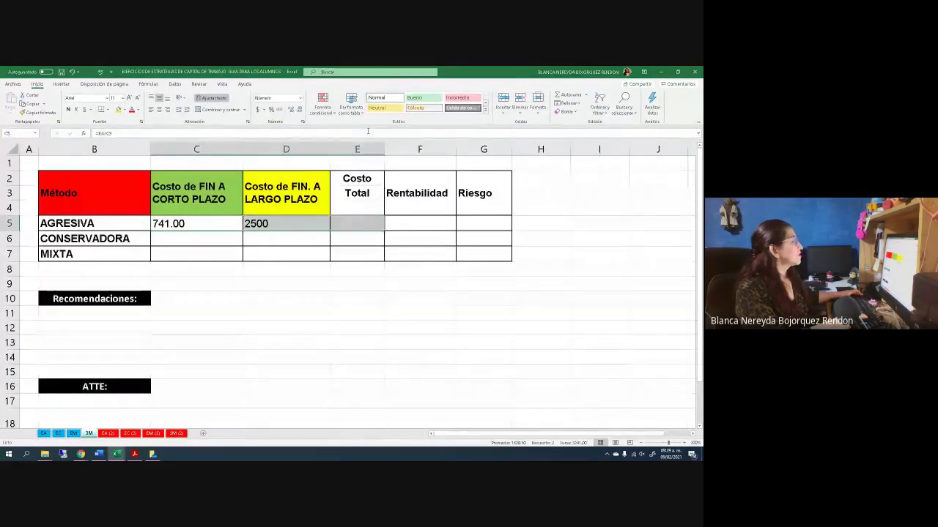
click(567, 95)
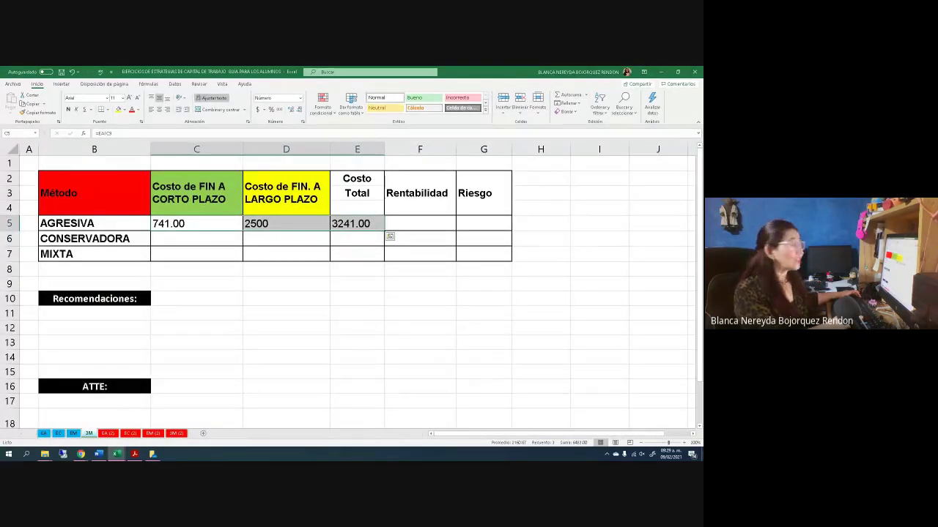
click(684, 443)
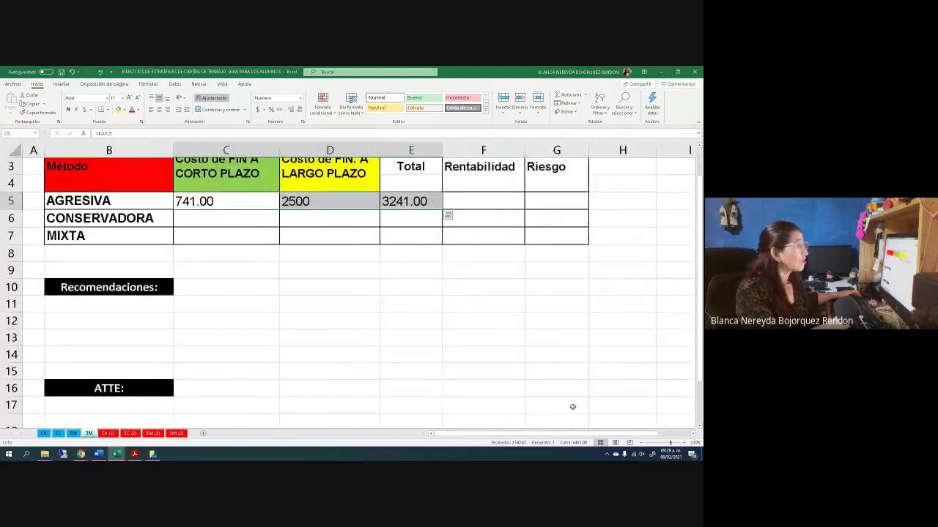
Step: On sheet EA, calculate the total financing cost CPFT in C15 as CPFCP plus CPFLP with =C9+C12
click(43, 434)
click(156, 405)
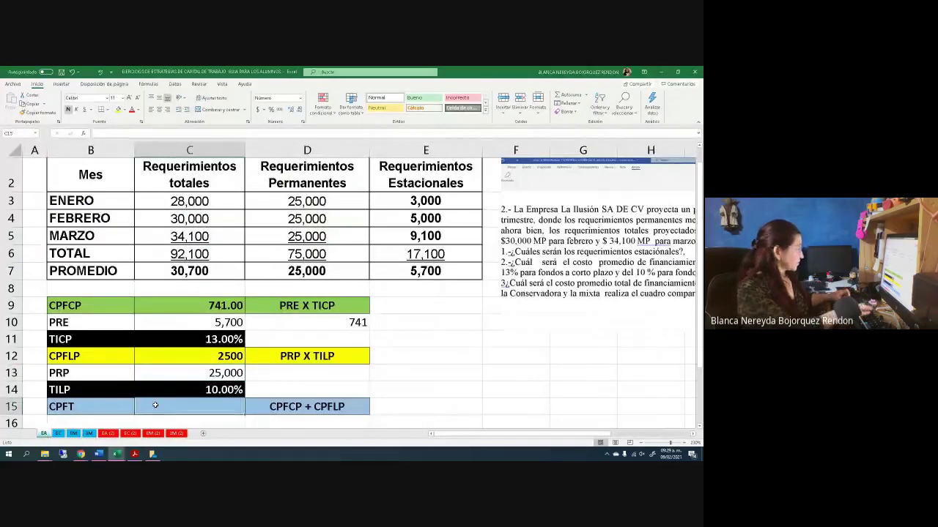
text(=)
click(189, 308)
text(+)
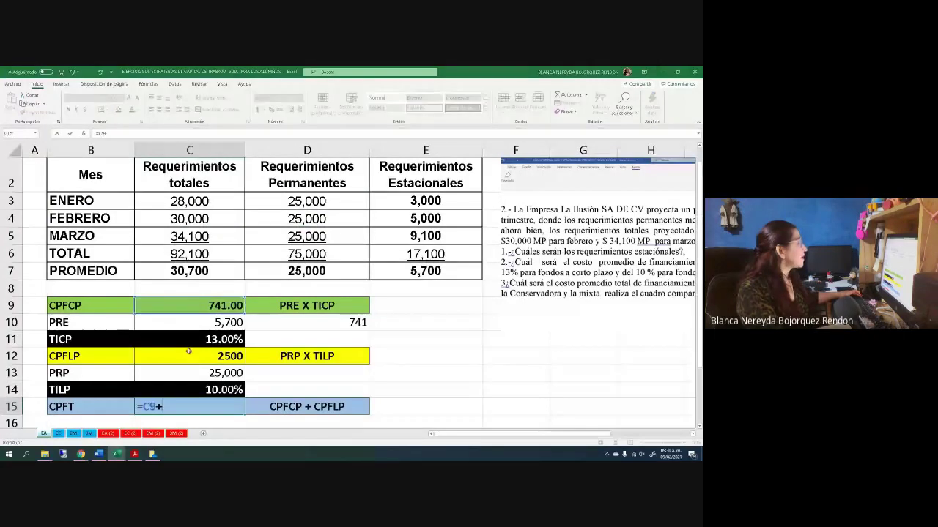
click(189, 356)
key(Return)
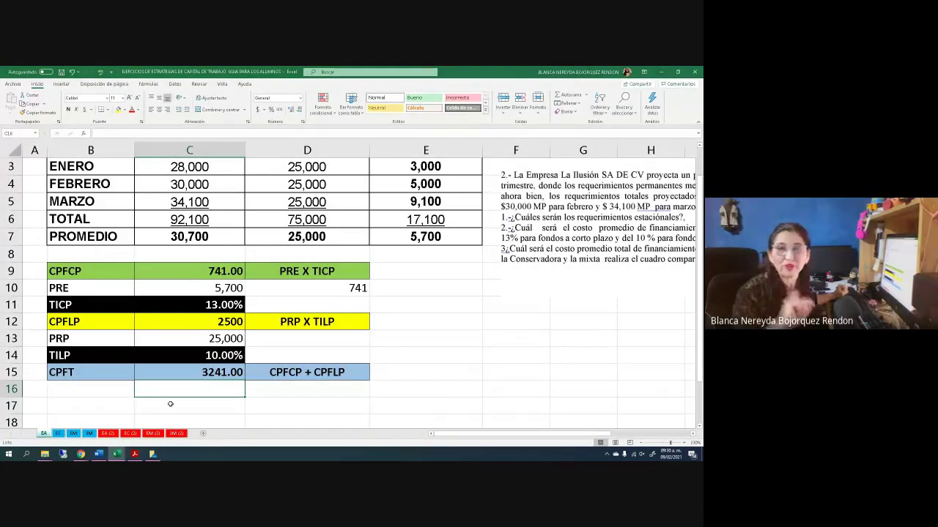
Step: After checking sheet EC, enter 0 as CONSERVADORA's short-term financing cost in C6 of sheet 3M
click(58, 433)
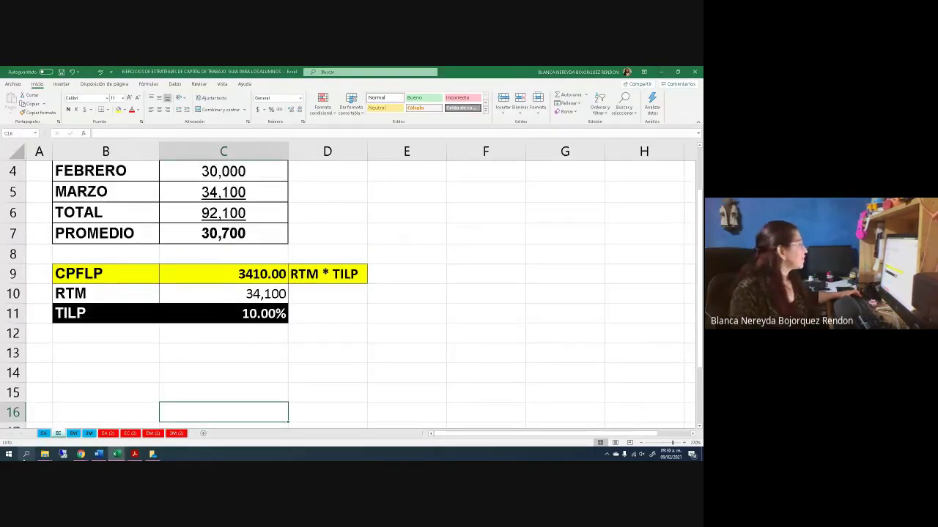
click(88, 433)
click(193, 252)
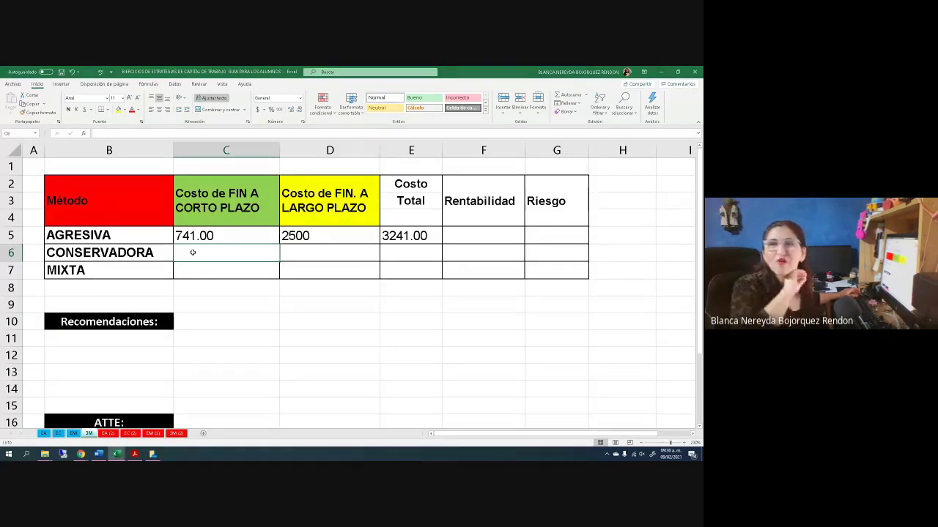
text(0)
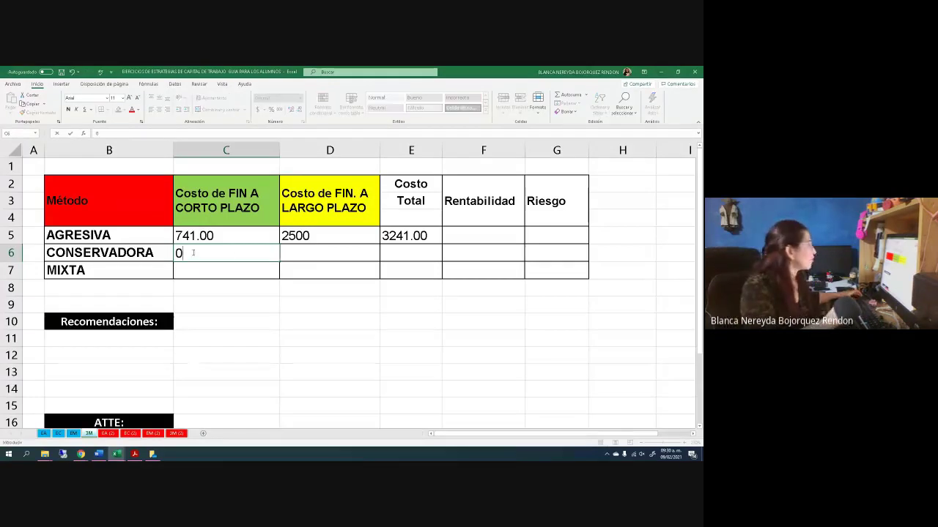
Step: Link CONSERVADORA's long-term financing cost in D6 of sheet 3M to the CPFLP result in C9 of sheet EC
click(290, 254)
text(=)
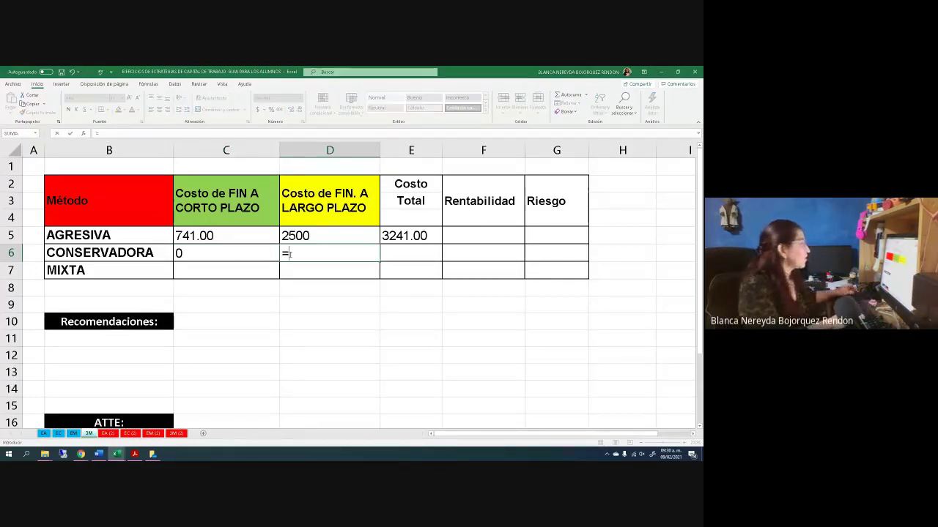
click(58, 434)
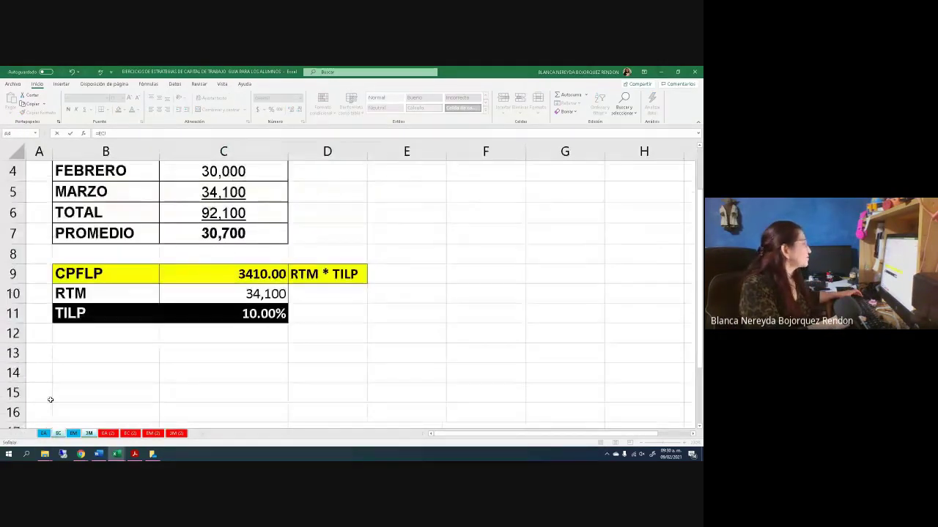
click(234, 276)
key(Return)
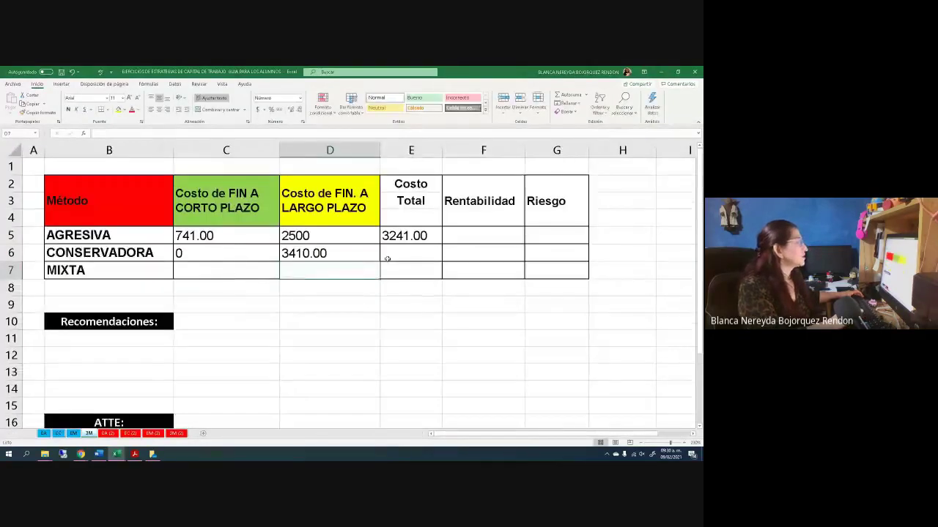
Step: Fill the Costo Total formula from E5 down to E7 for the CONSERVADORA and MIXTA methods
click(402, 242)
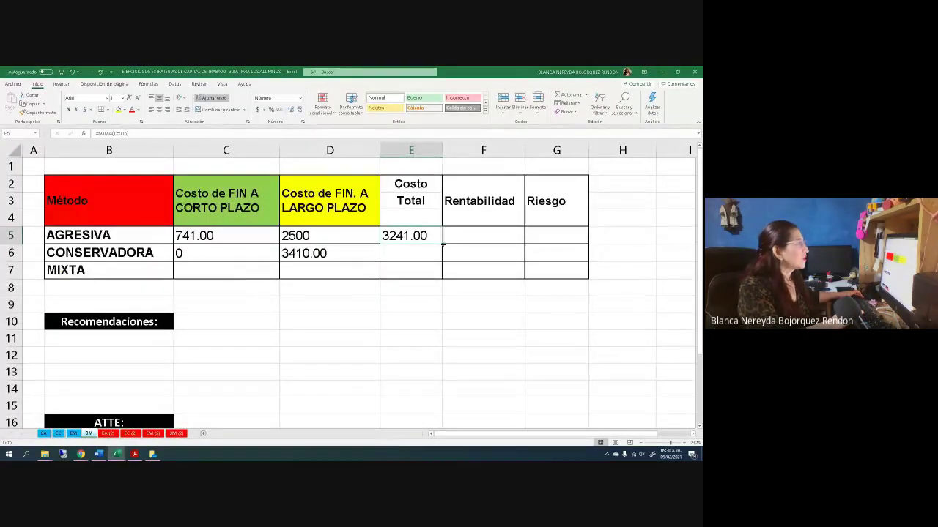
drag(442, 244, 443, 275)
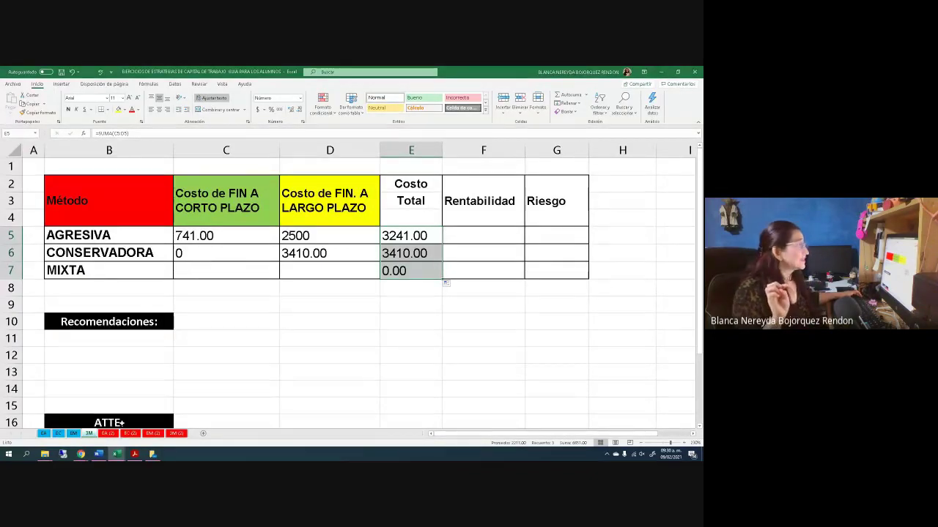
click(691, 443)
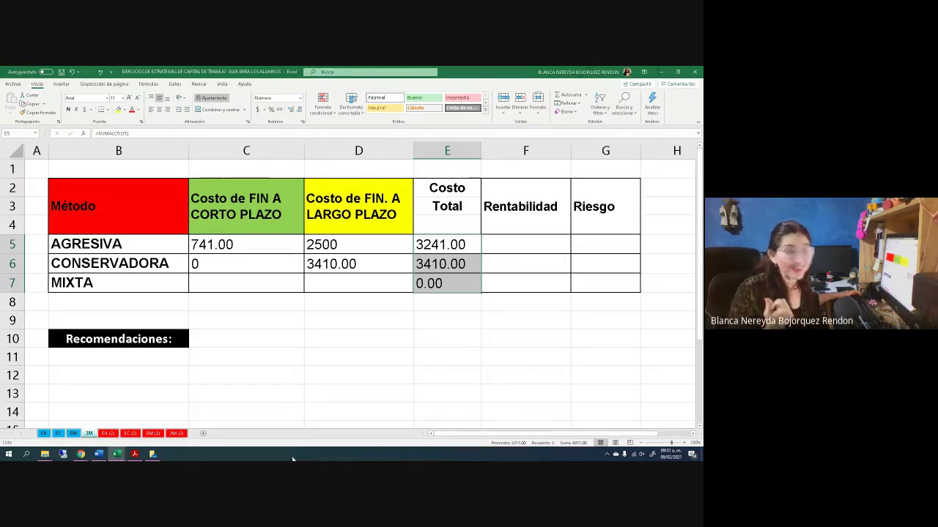
Step: On sheet EM, enter the TICP rate of 13% in C11 and link PRE in C10 to the average seasonal requirement with =E7
click(73, 433)
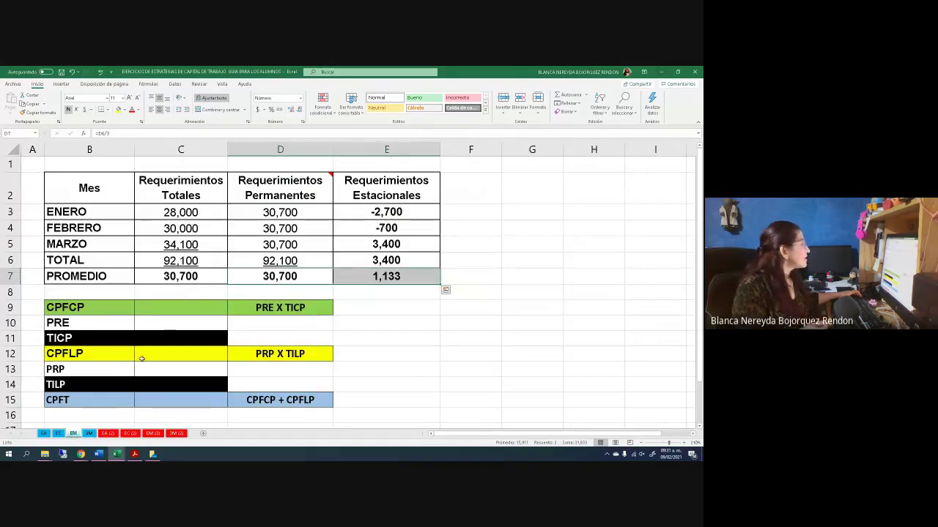
click(162, 338)
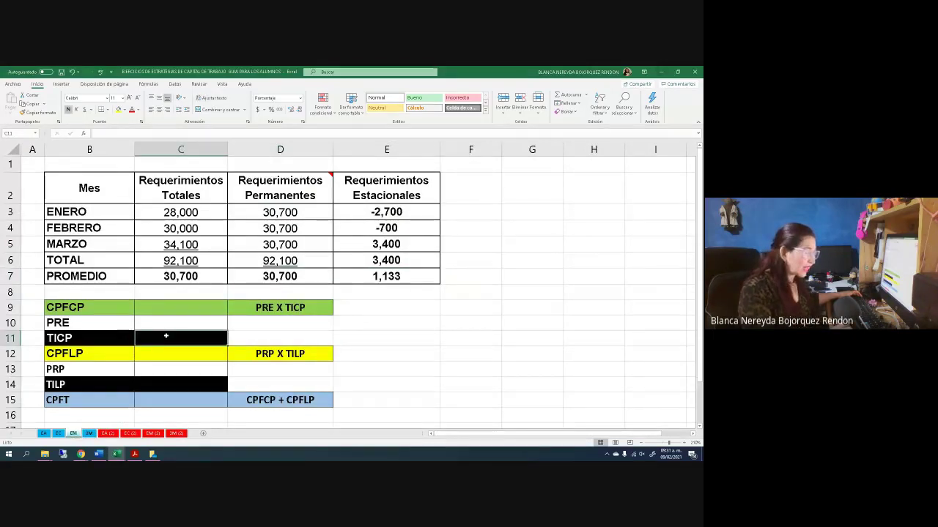
text(.13)
key(Return)
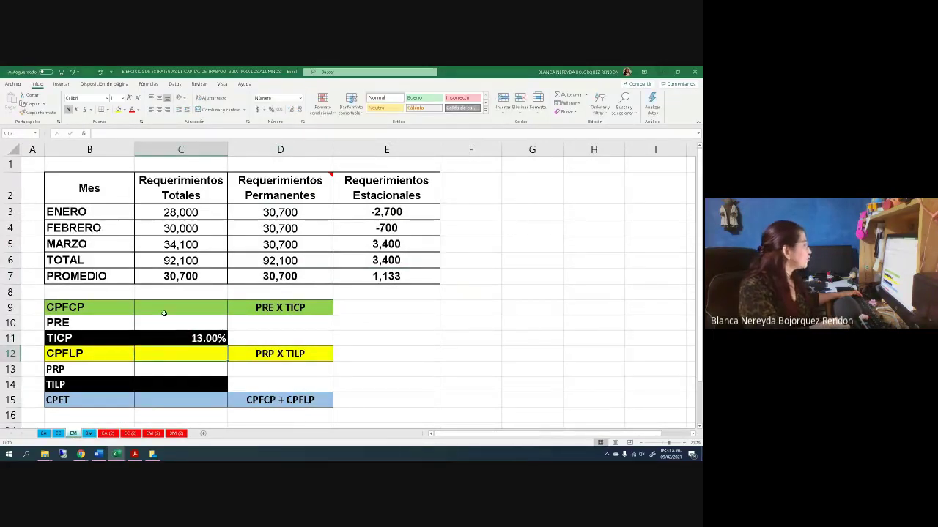
click(164, 323)
text(=)
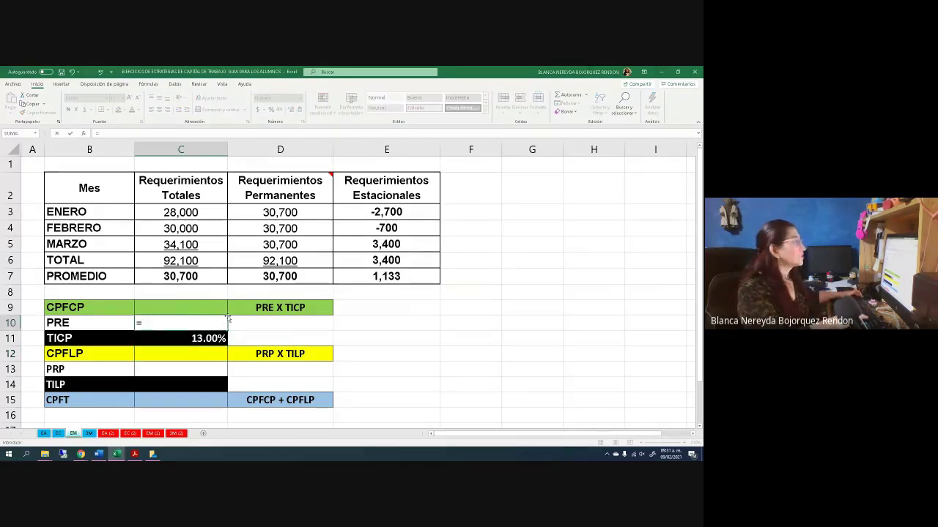
click(363, 279)
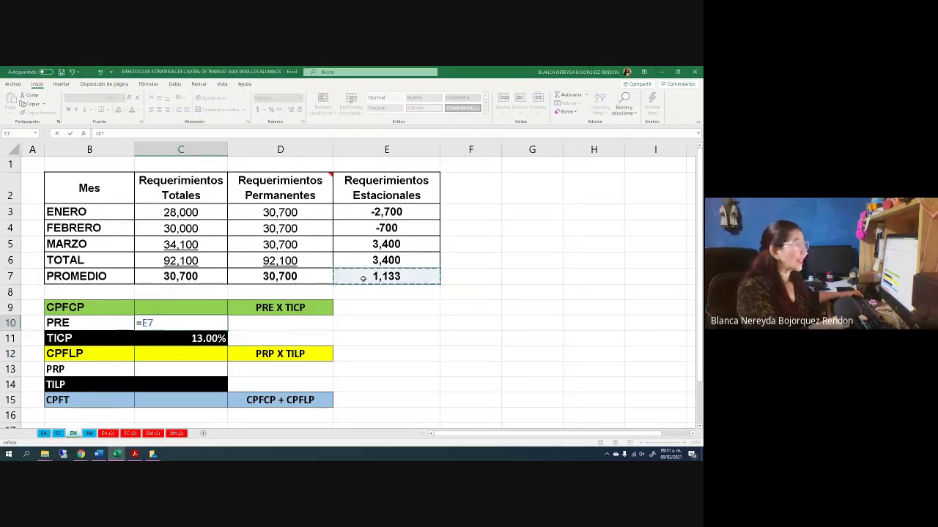
key(Return)
Step: Calculate the short-term financing cost CPFCP in C9 of sheet EM as PRE times TICP with =C10*C11
click(169, 304)
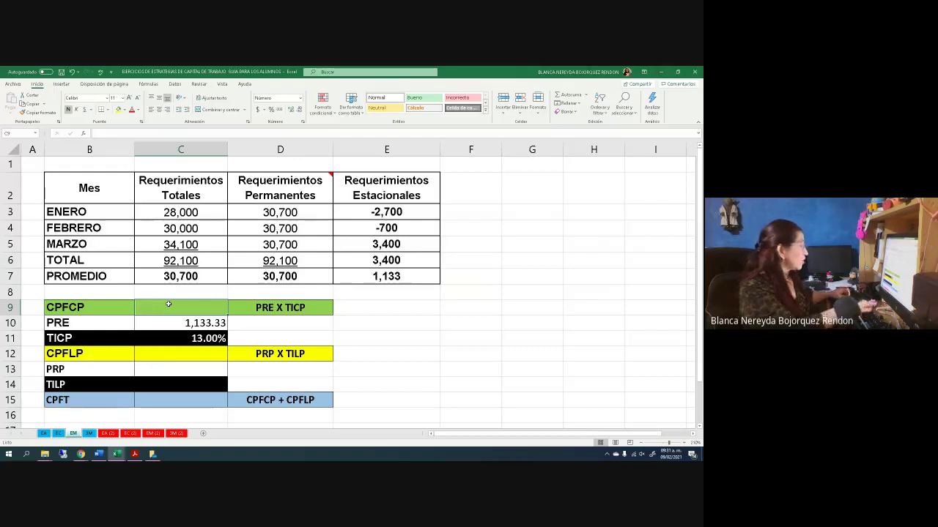
text(=)
click(154, 324)
text(*)
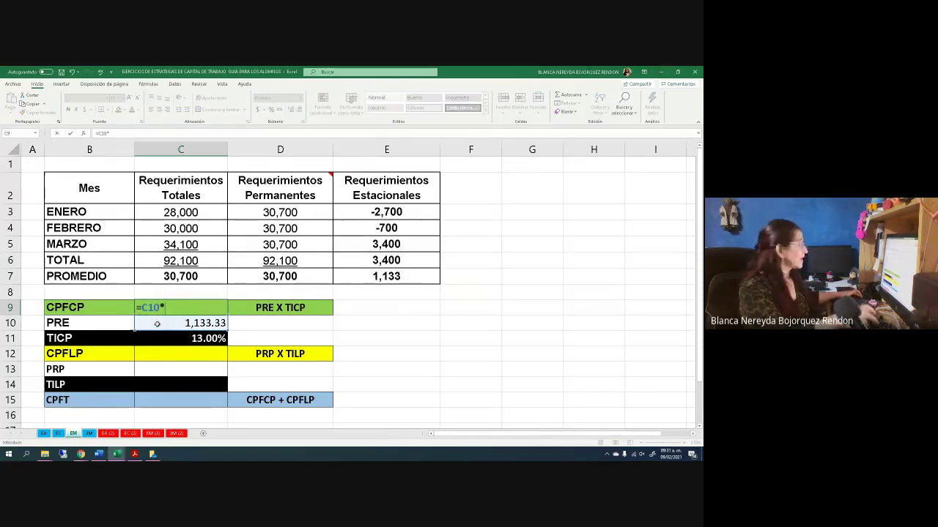
click(172, 337)
key(Return)
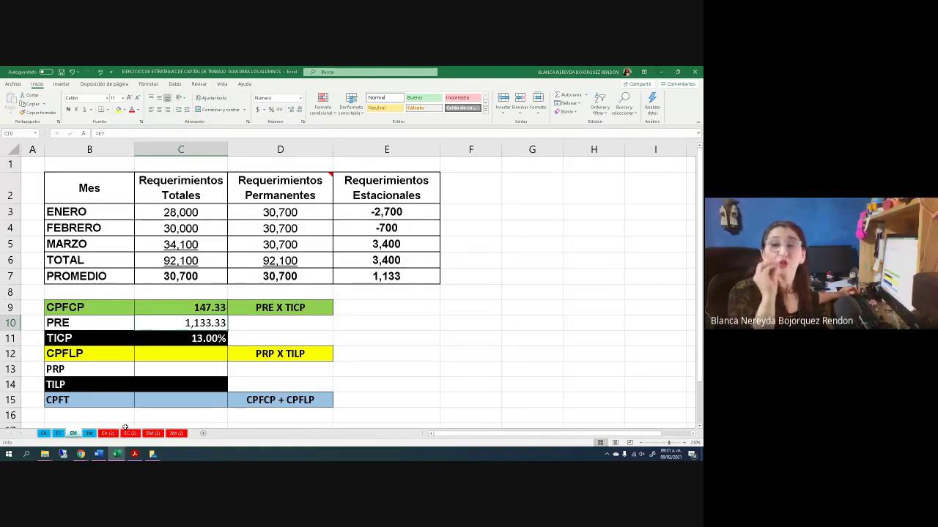
Step: Link MIXTA's short-term financing cost in C7 of sheet 3M to the CPFCP result in C9 of sheet EM
click(88, 433)
click(215, 282)
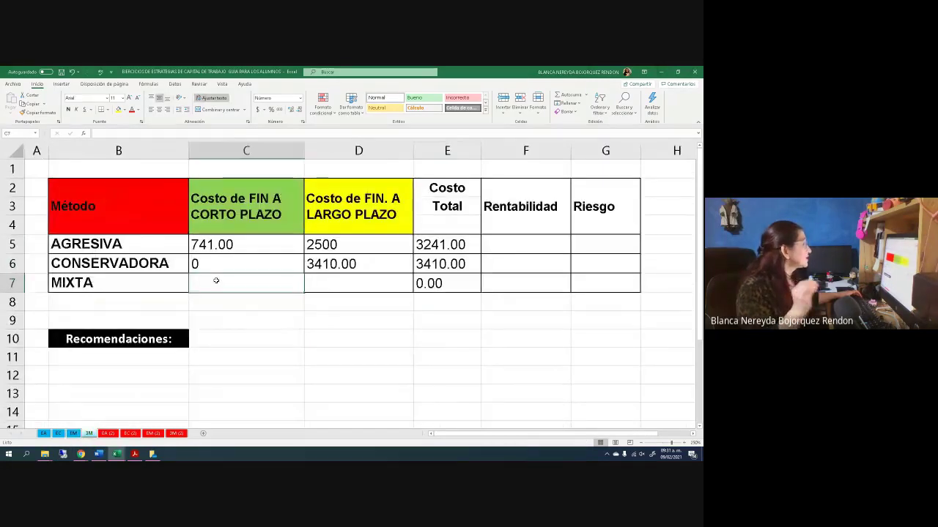
text(=)
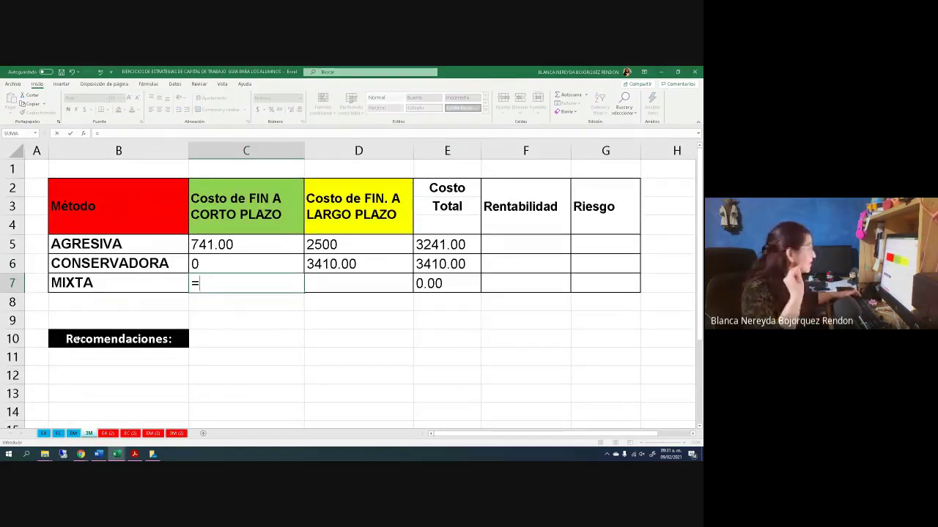
click(74, 433)
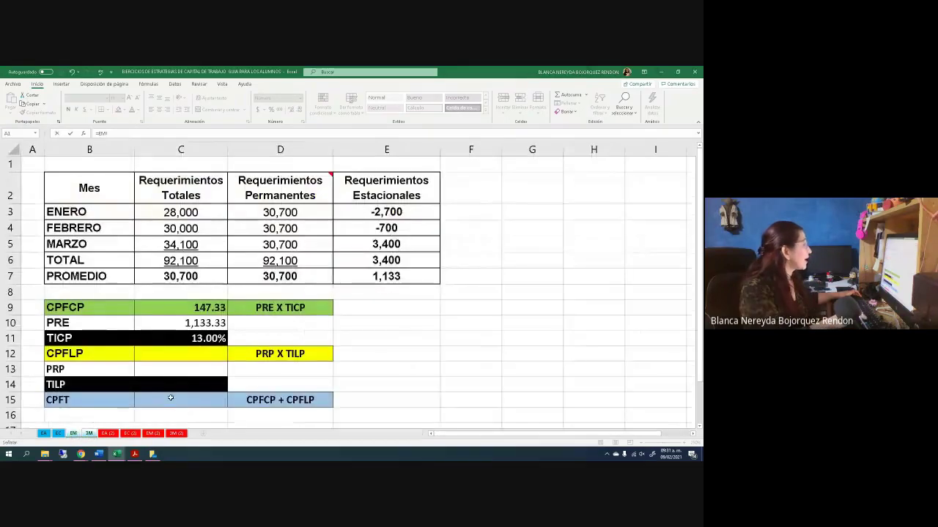
click(175, 308)
key(Return)
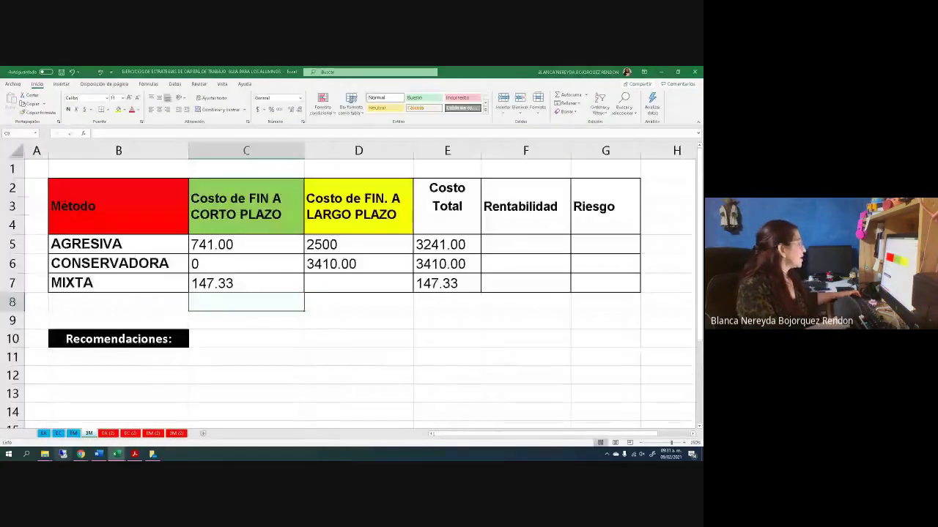
Step: Link PRP in C13 of sheet EM to the average permanent requirement with =D7
click(73, 433)
click(162, 370)
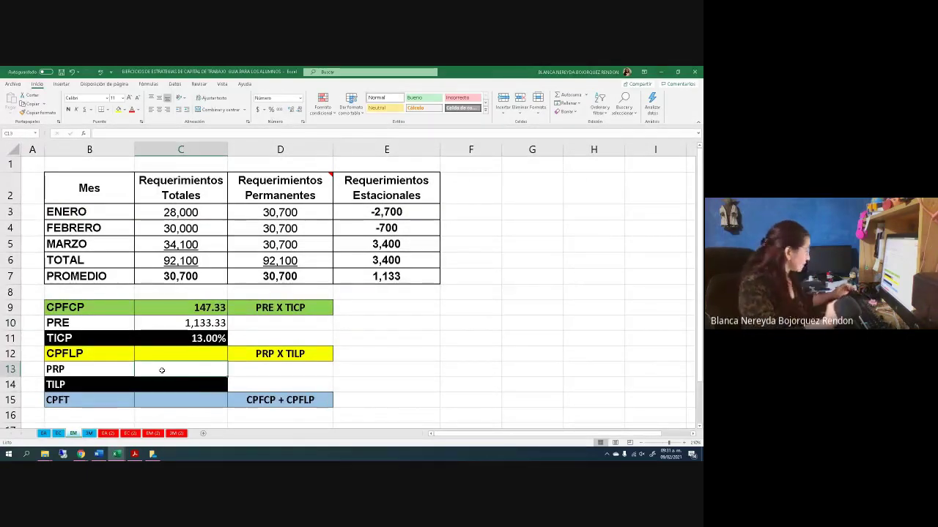
text(=)
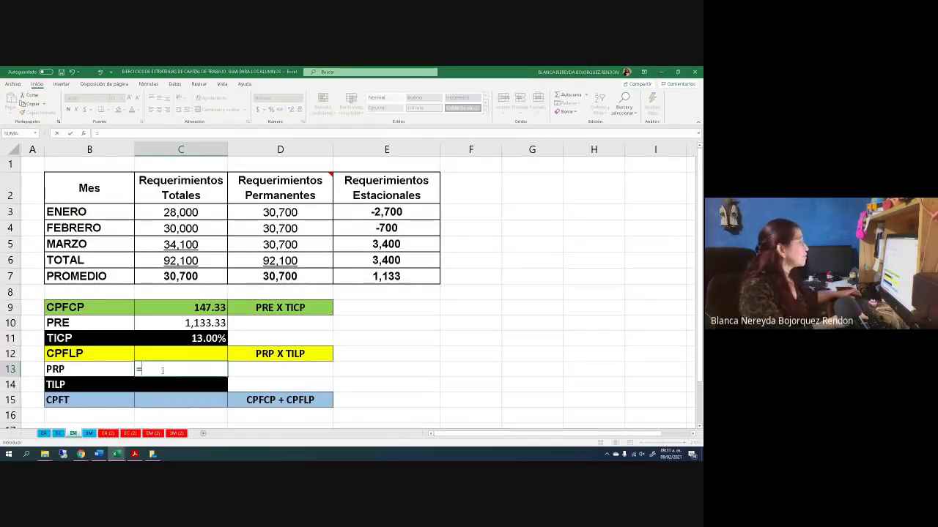
click(251, 278)
key(Return)
click(182, 373)
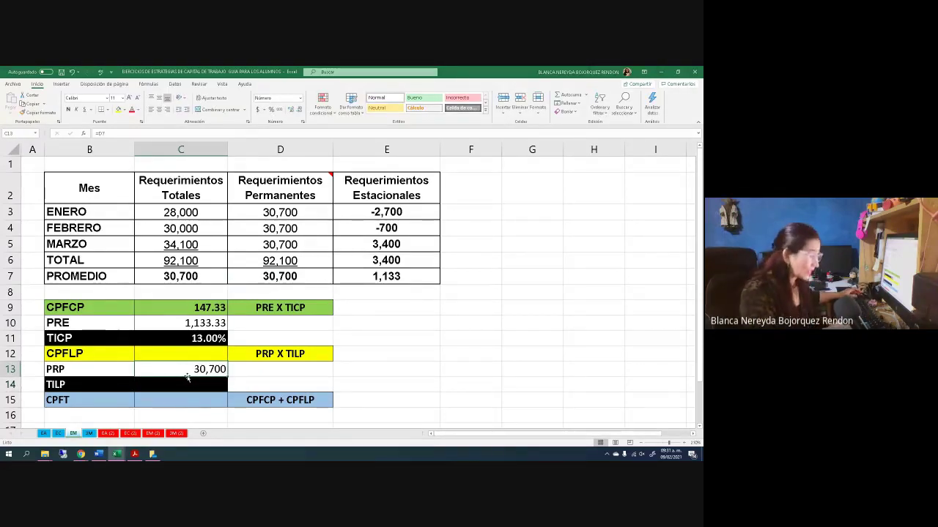
text(.00)
click(184, 385)
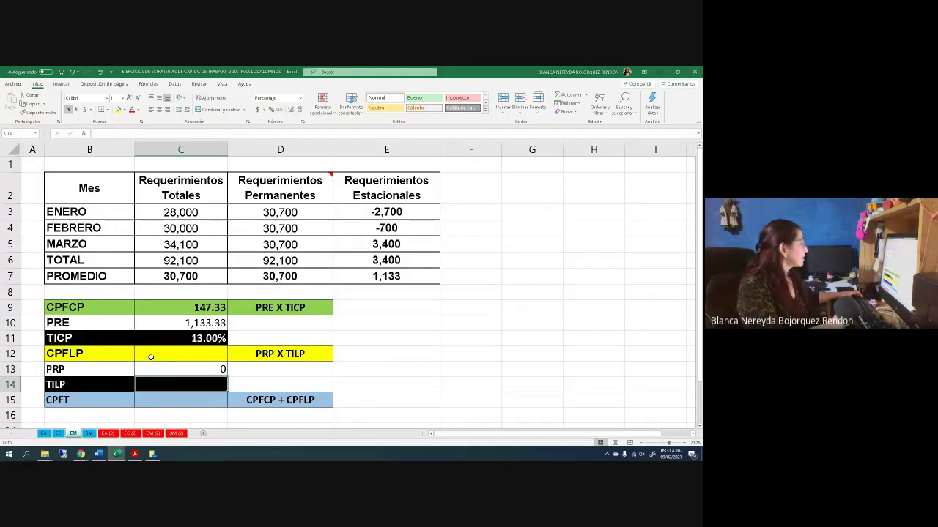
Step: Restore the =D7 formula for PRP in C13 and enter the TILP rate of 10% in C14
click(169, 369)
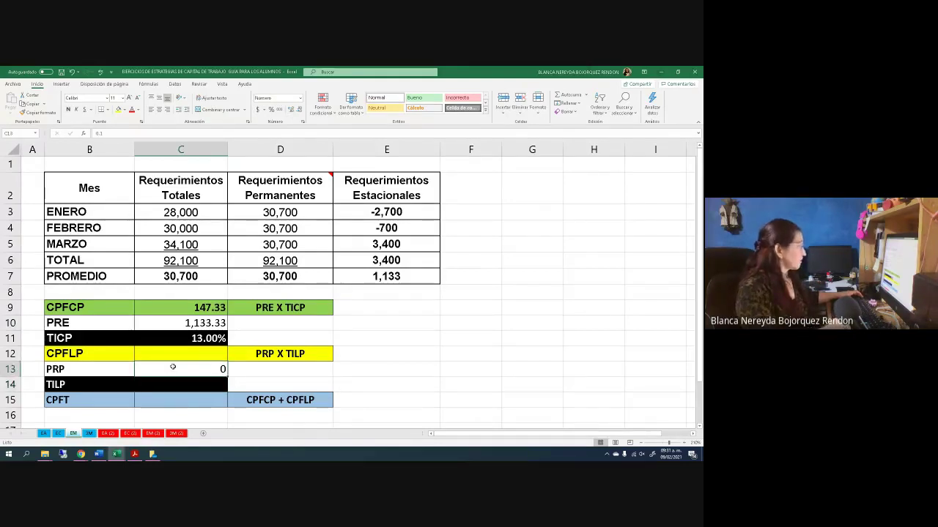
text(=)
click(254, 278)
key(Return)
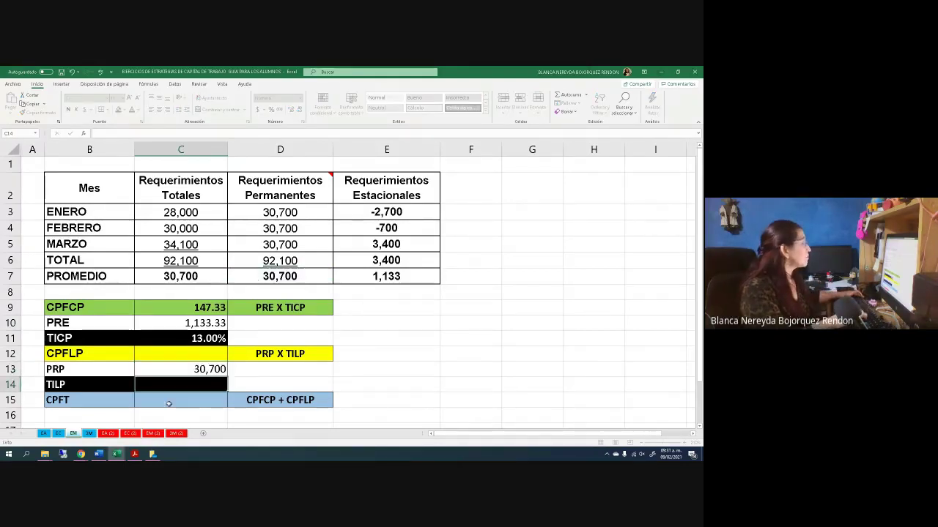
text(.10)
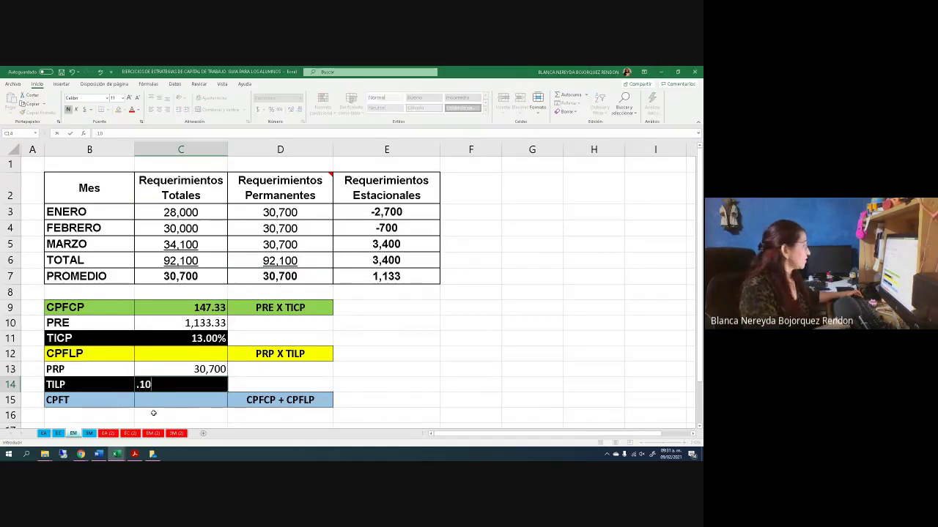
key(Return)
Step: Calculate the long-term financing cost CPFLP in C12 of sheet EM as PRP times TILP with =C13*C14
click(152, 352)
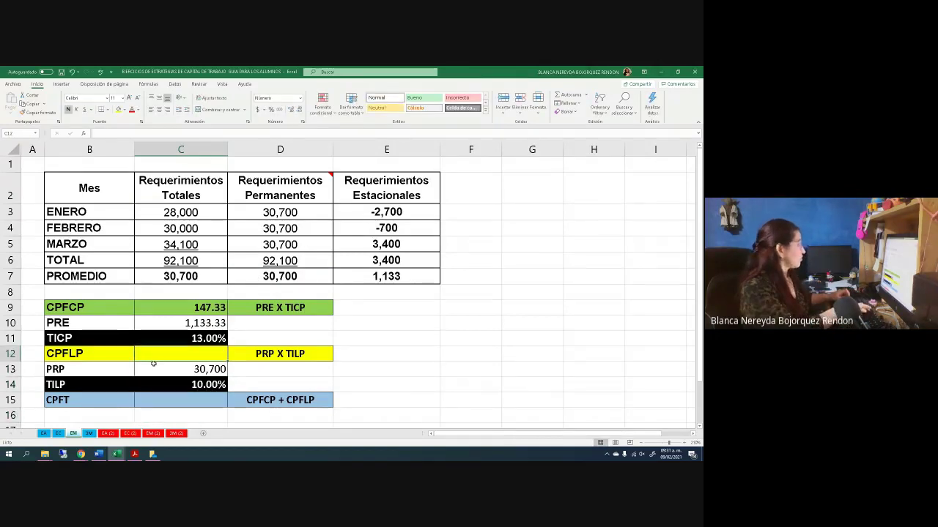
text(=)
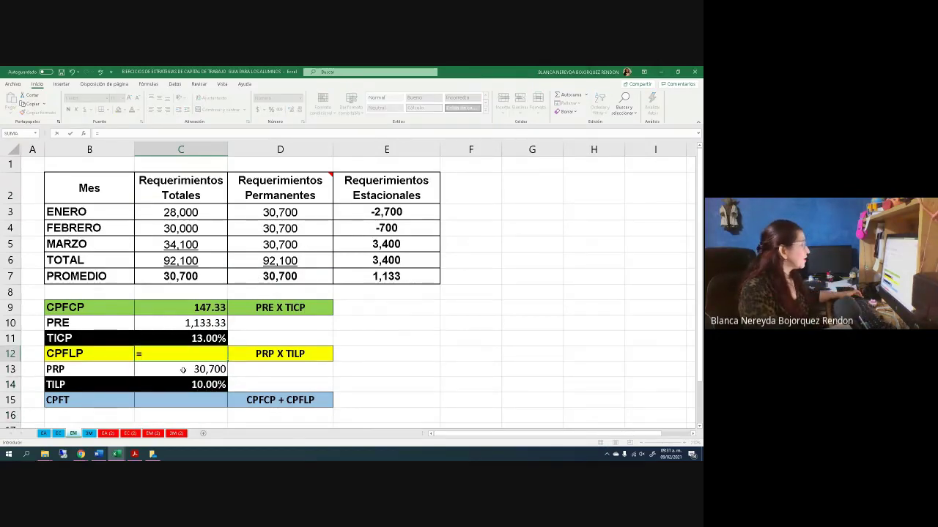
click(183, 369)
text(*)
click(159, 384)
key(Return)
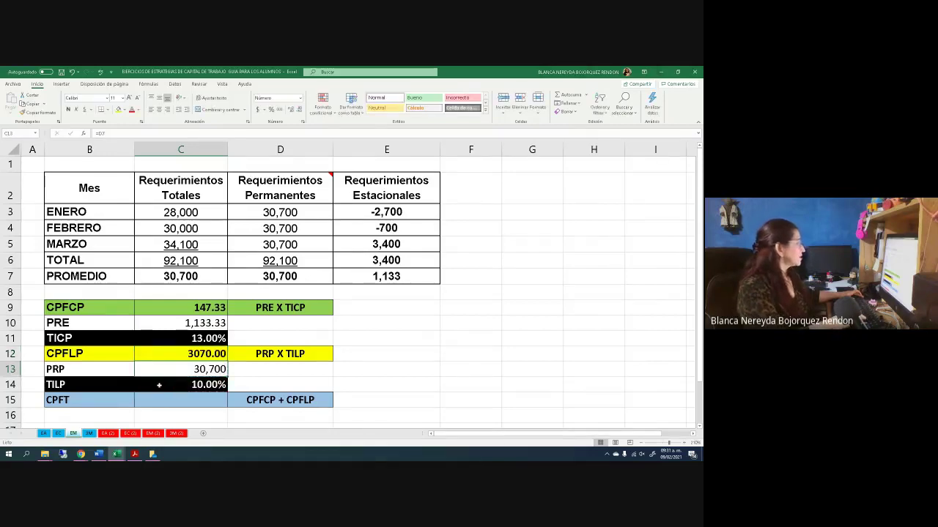
Step: Link MIXTA's long-term financing cost in D7 of sheet 3M to the CPFLP result in C12 of sheet EM
click(89, 433)
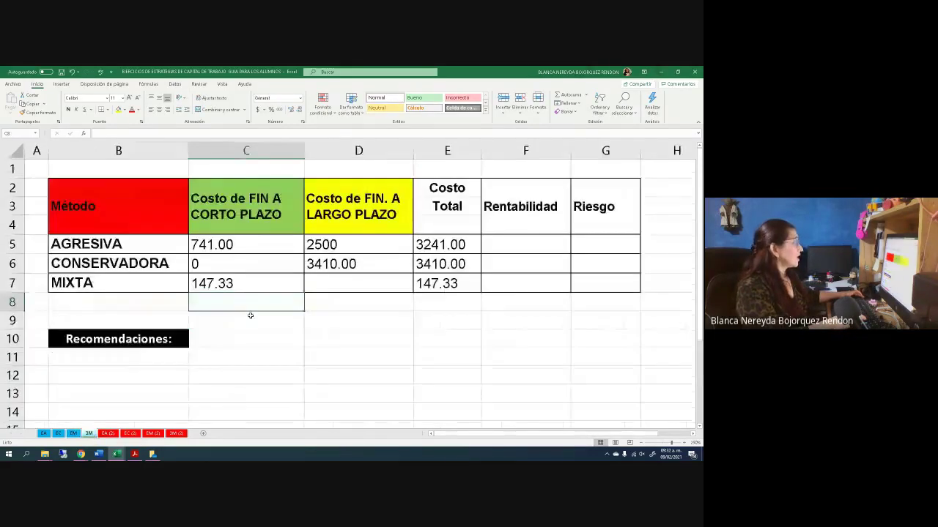
click(359, 284)
text(=)
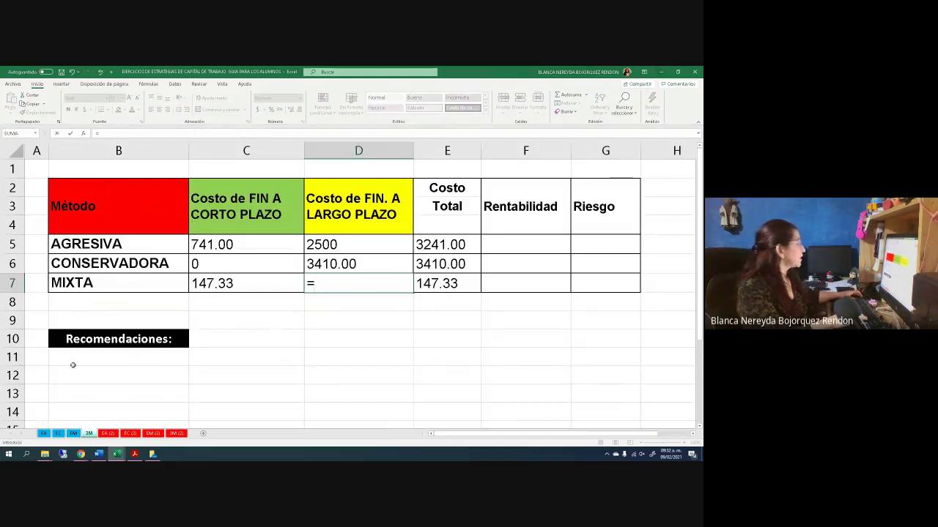
click(76, 434)
click(194, 356)
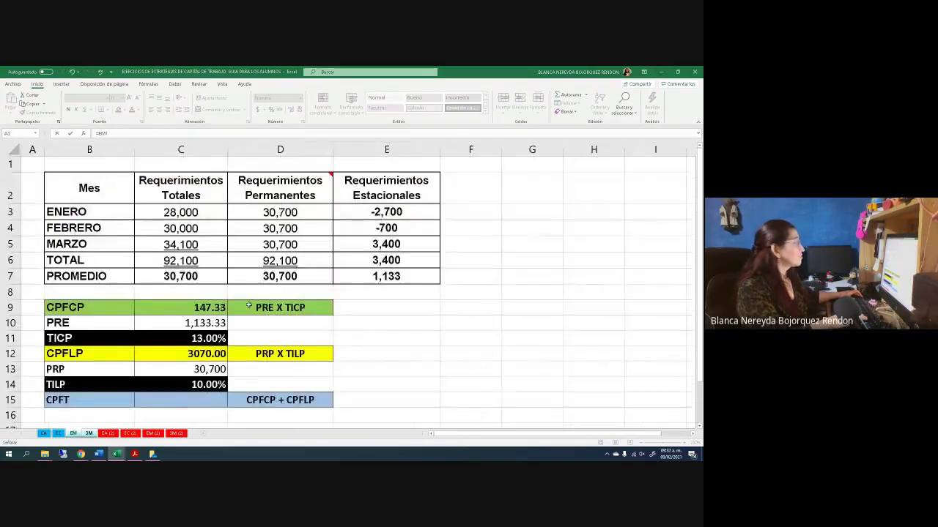
key(Return)
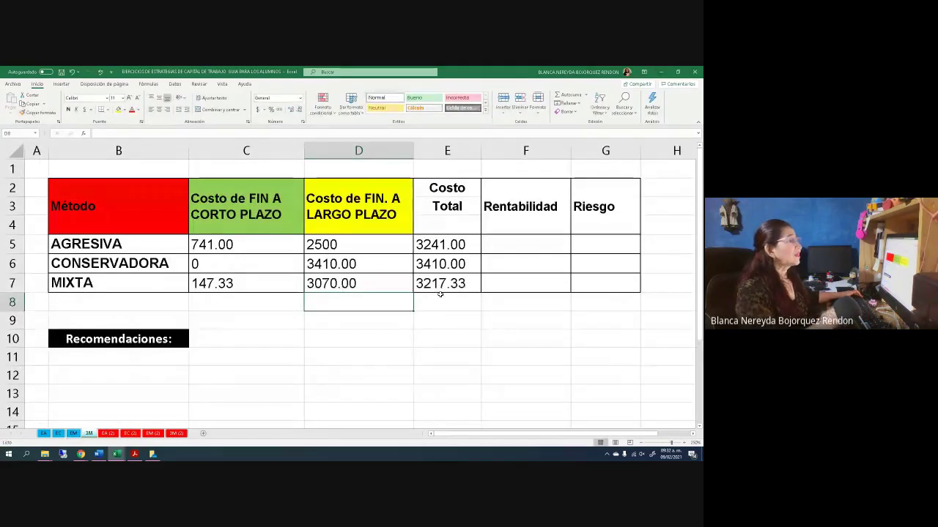
Step: Rate the MIXTA method on sheet 3M with Rentabilidad ALTA in F7 and Riesgo ALTO in G7
click(500, 286)
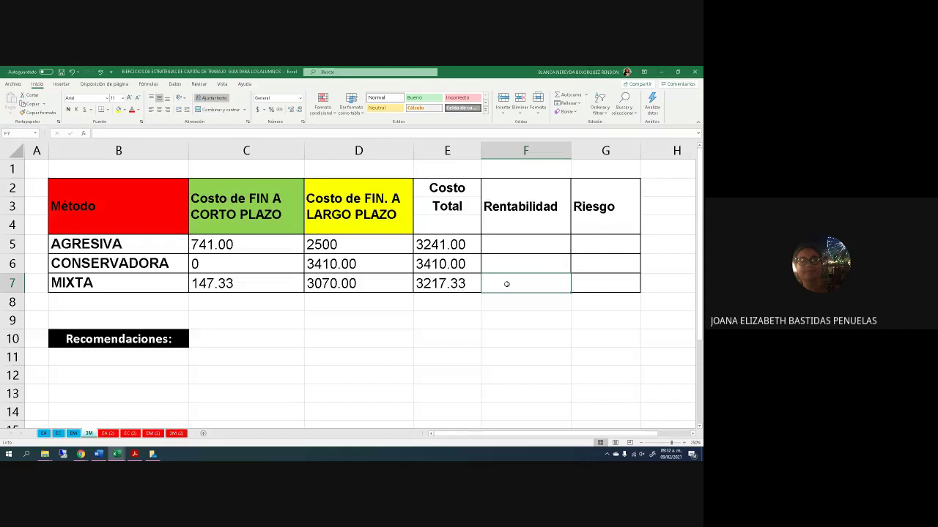
text(ALTA)
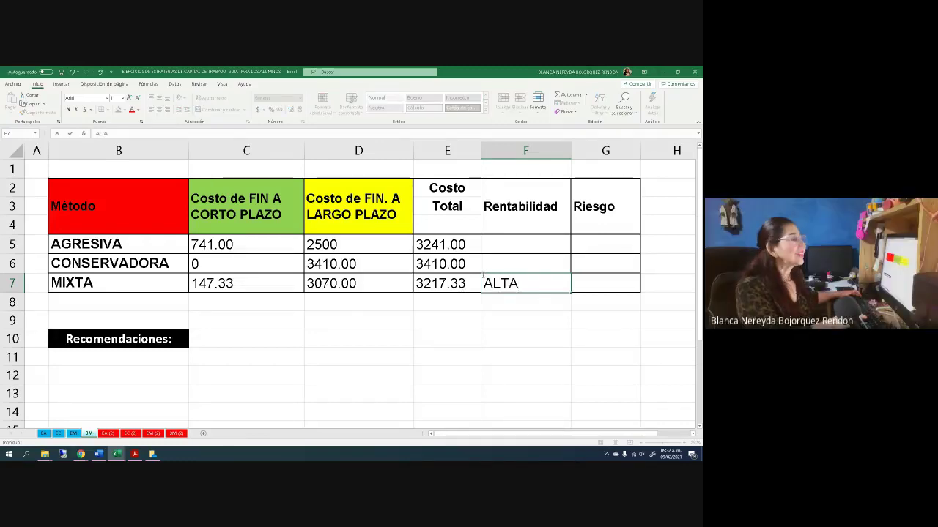
click(603, 281)
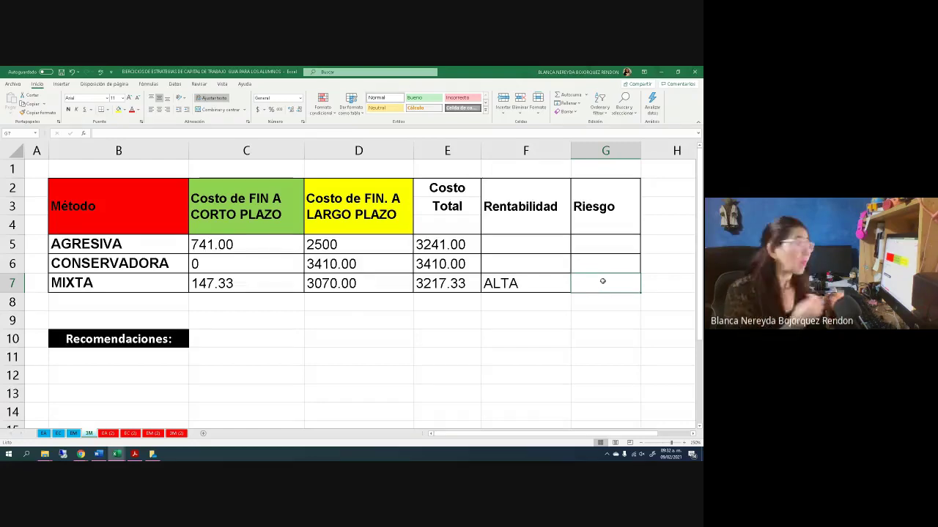
text(ALÑT)
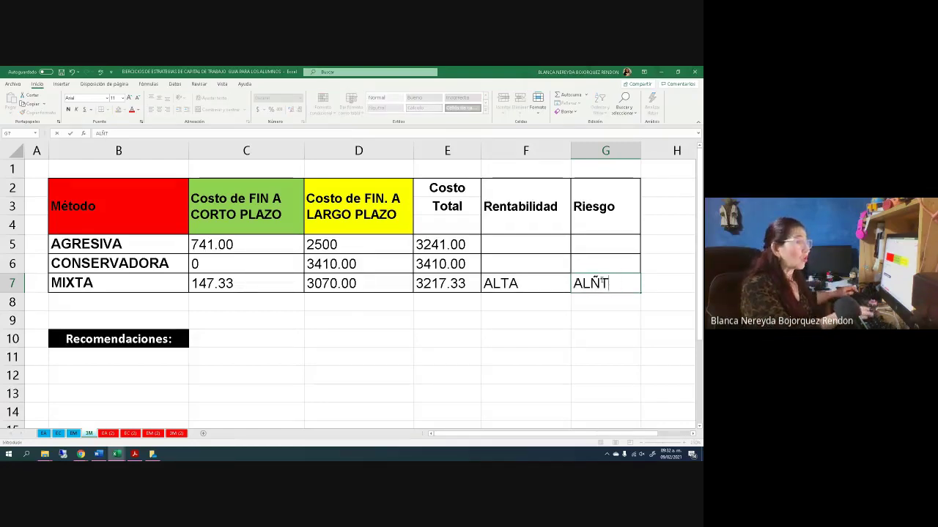
key(BackSpace)
text(TO)
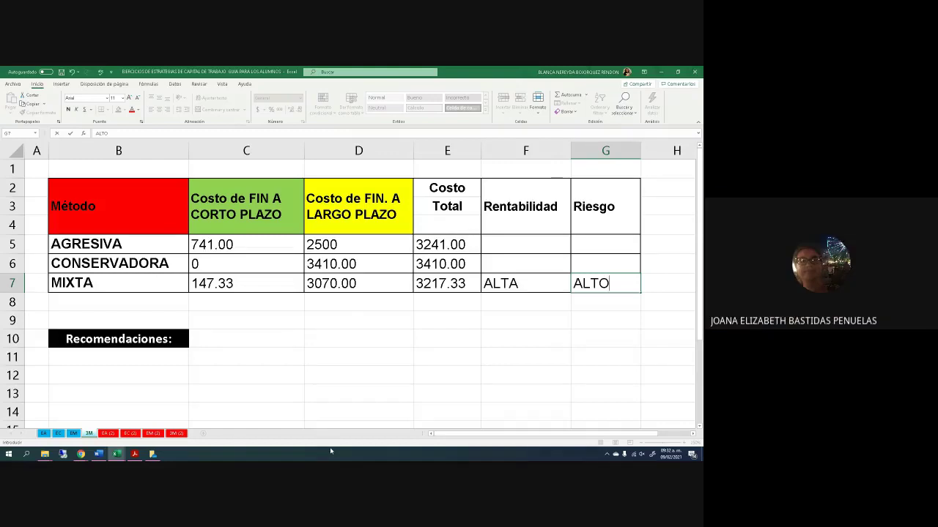
Step: Rate the AGRESIVA method with Rentabilidad MEDIA in F5 and Riesgo MEDIO in G5
click(497, 244)
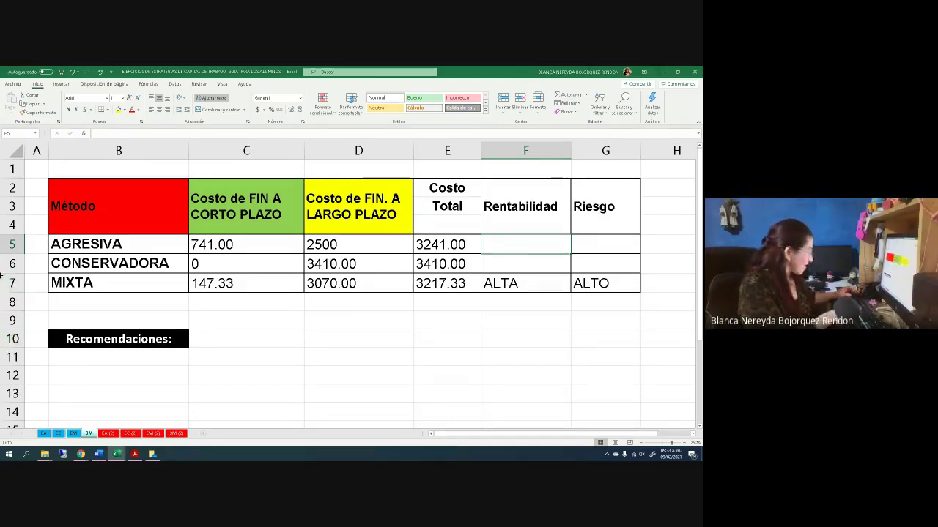
text(MEDIA)
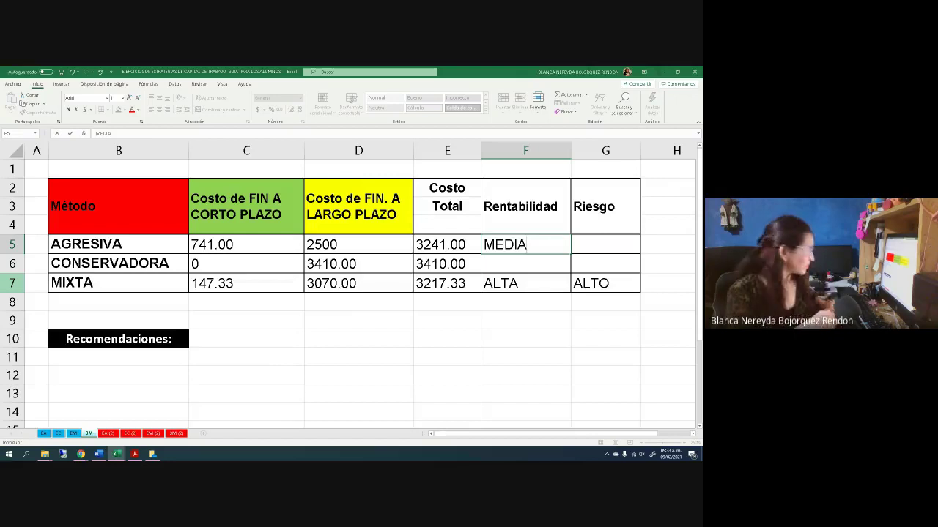
click(606, 243)
text(MEDOI)
key(BackSpace)
key(BackSpace)
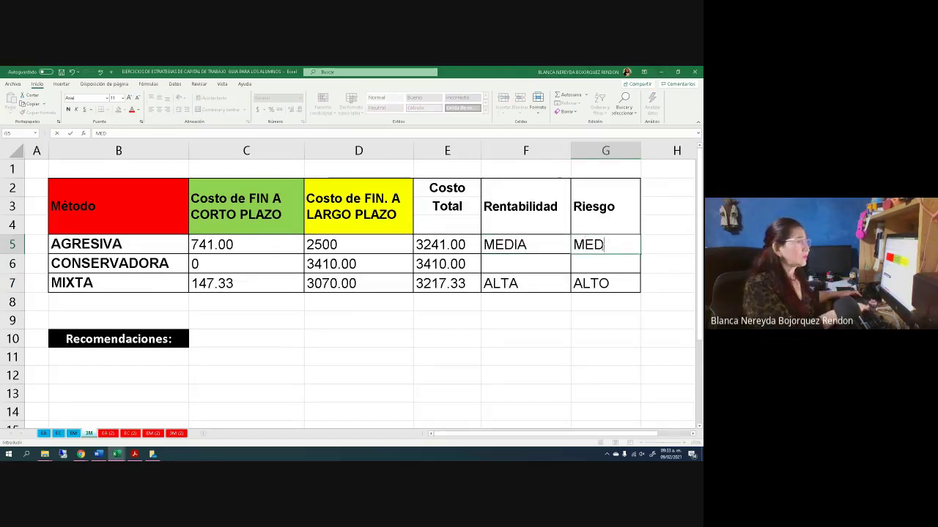
text(IO)
click(503, 266)
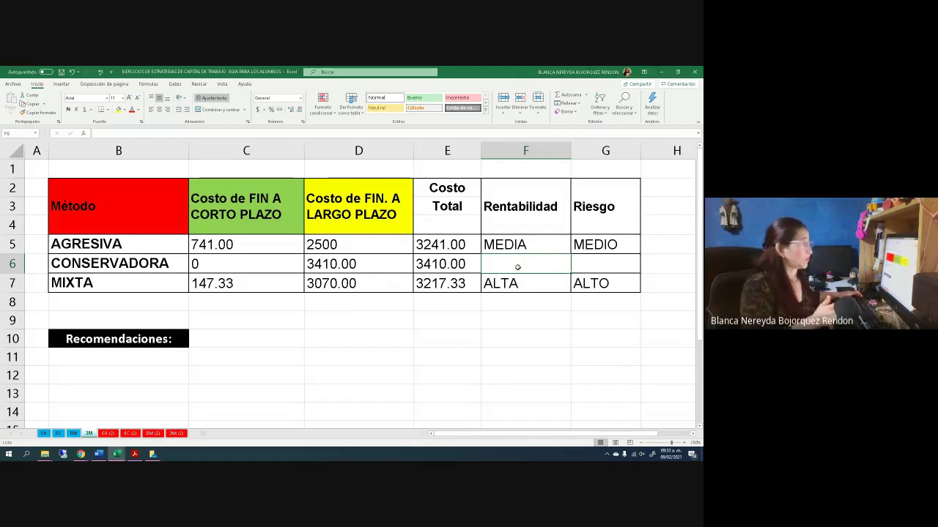
Step: Rate the CONSERVADORA method on sheet 3M with Rentabilidad BAJA in F6 and Riesgo BAJA in G6
text(BAJA)
key(Tab)
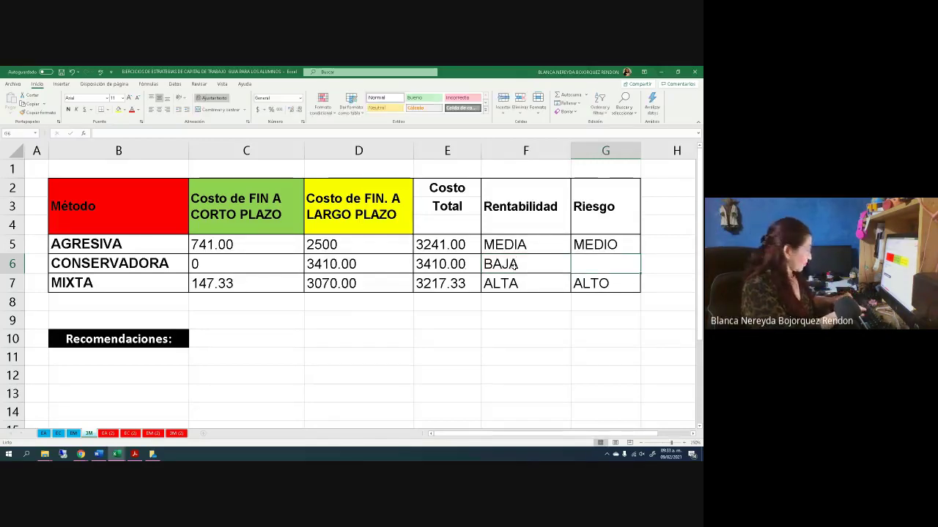
text(BAJA)
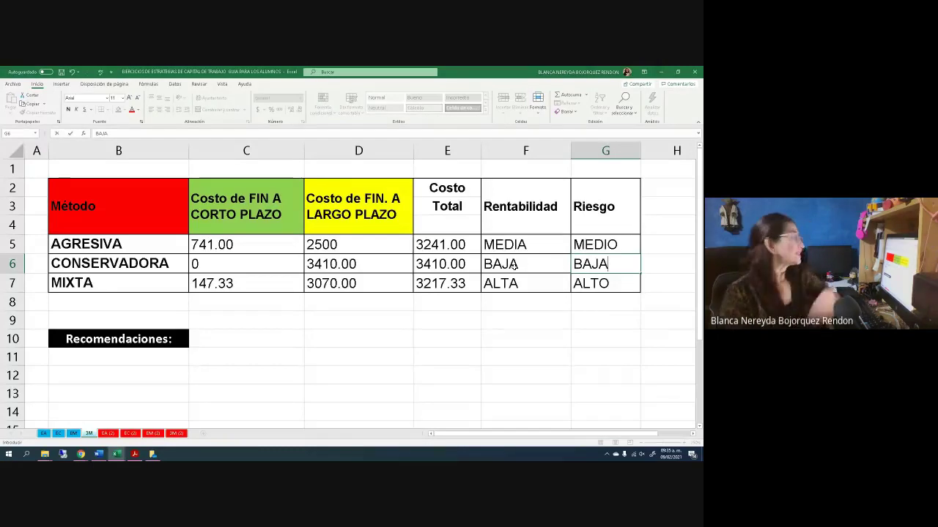
click(252, 338)
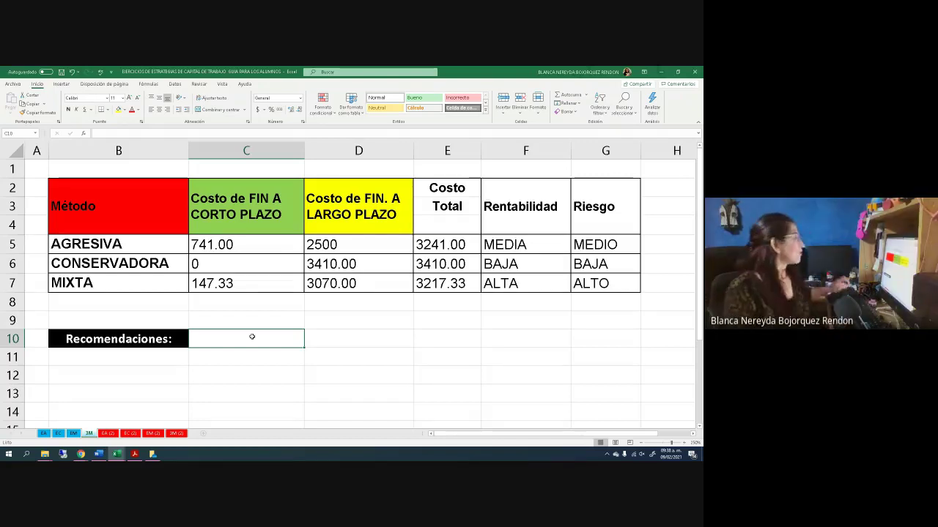
Step: Review the conservative strategy calculation on sheet EC and switch to the Google Meet call
click(58, 434)
scroll(168, 335, up, 1)
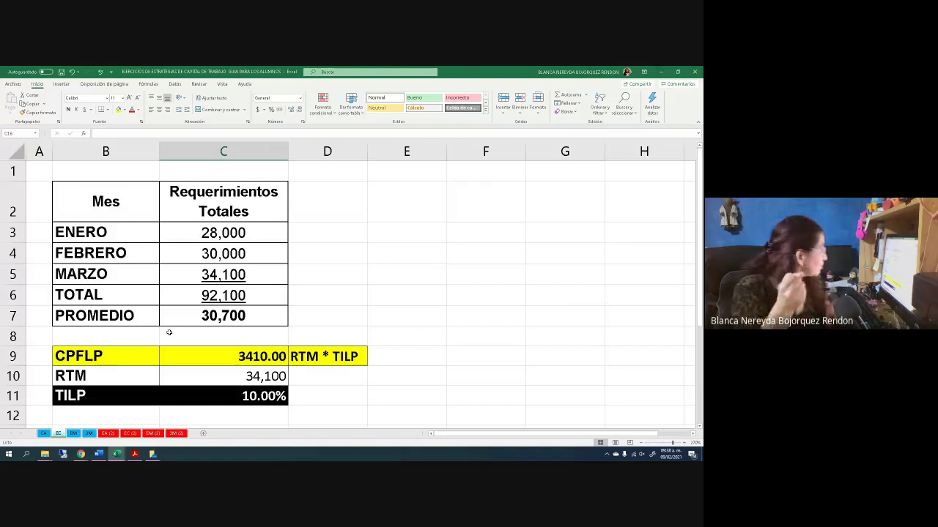
click(183, 194)
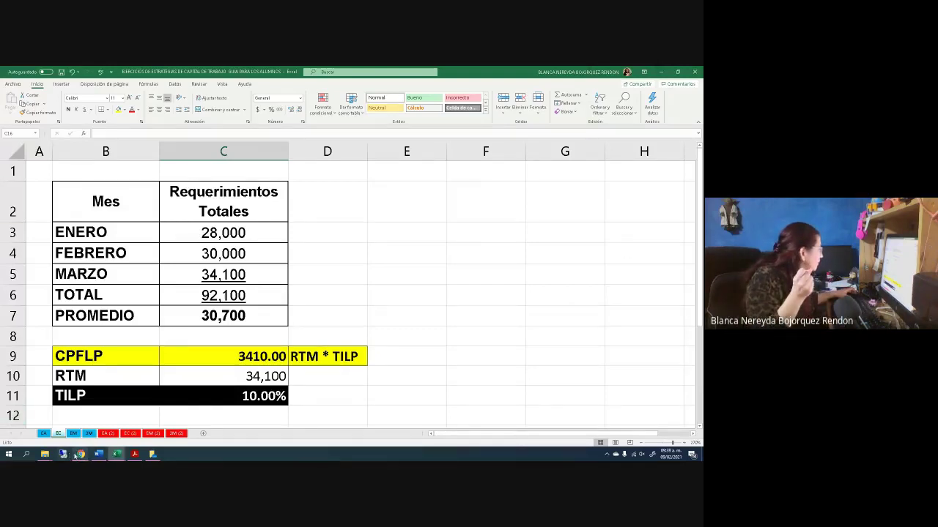
mouse_move(98, 458)
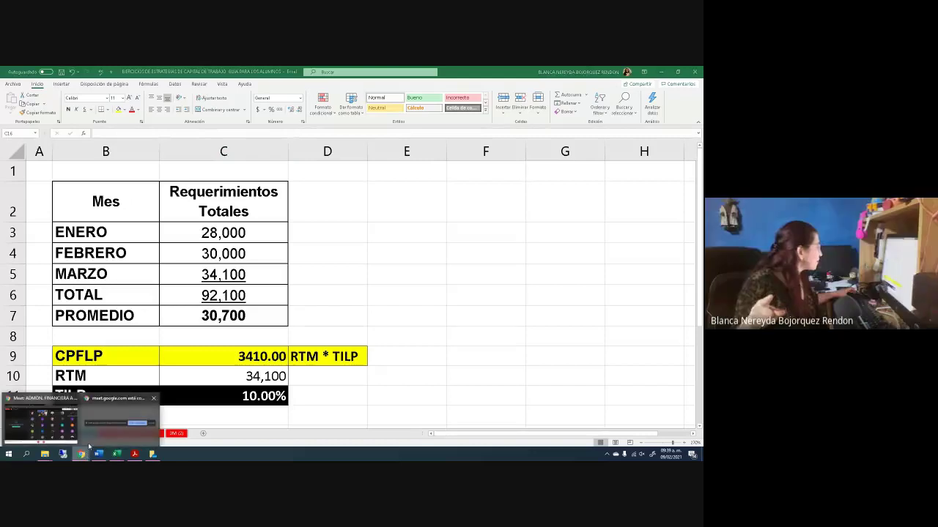
click(81, 419)
click(385, 438)
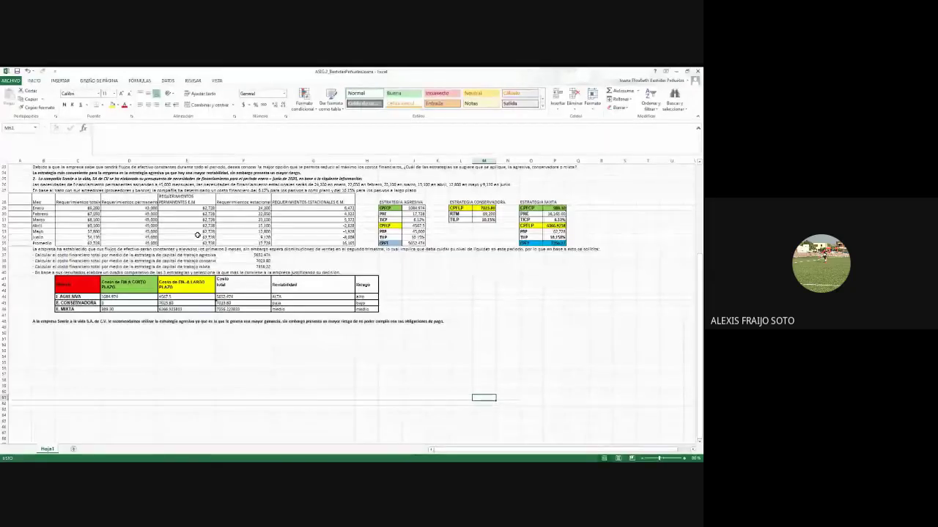
Step: Go to the January permanent requirement in D29 of the second exercise's monthly requirements table
key(Up)
key(Up)
key(Up)
key(Up)
key(Up)
key(Up)
key(Up)
key(Up)
key(Up)
key(Up)
key(Up)
key(Up)
key(Up)
key(Up)
key(Up)
key(Up)
key(Up)
key(Up)
key(Up)
key(Up)
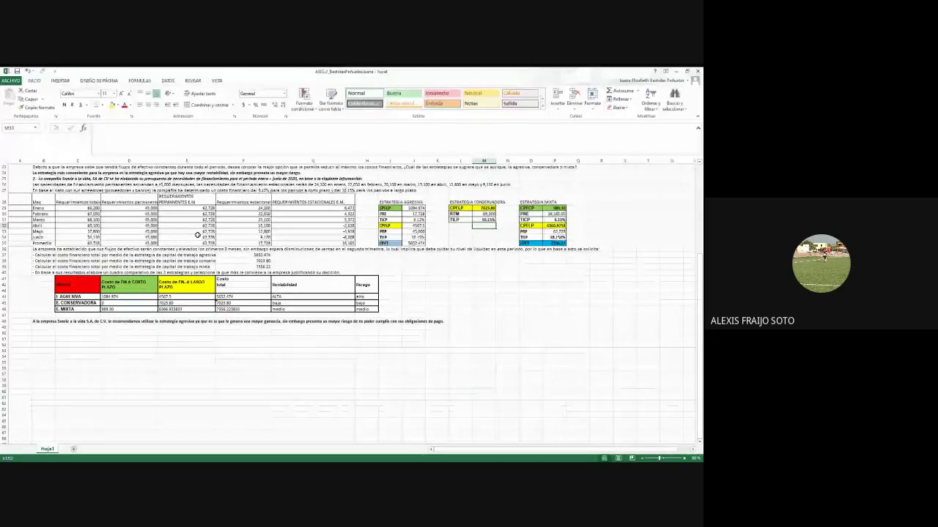
key(Up)
key(Left)
key(Left)
key(Left)
key(Left)
key(Left)
key(Left)
key(Left)
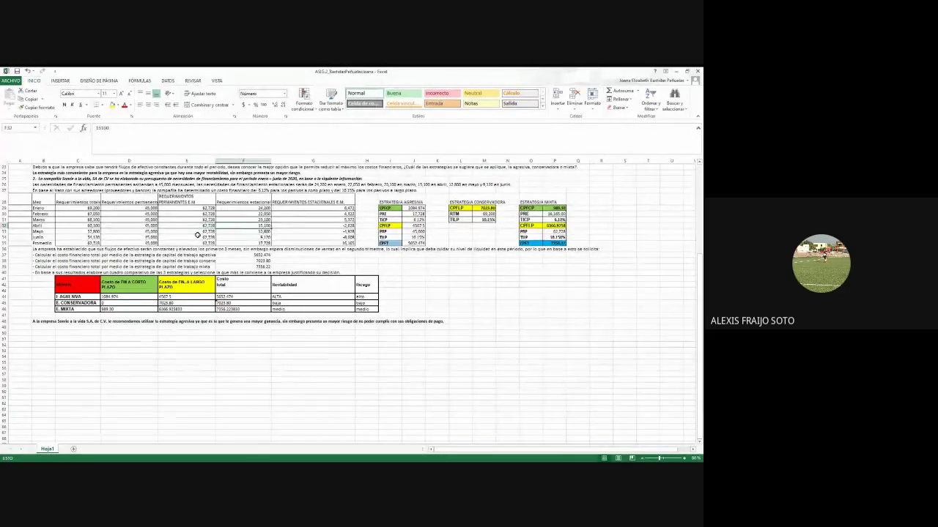
key(Up)
key(Up)
key(Up)
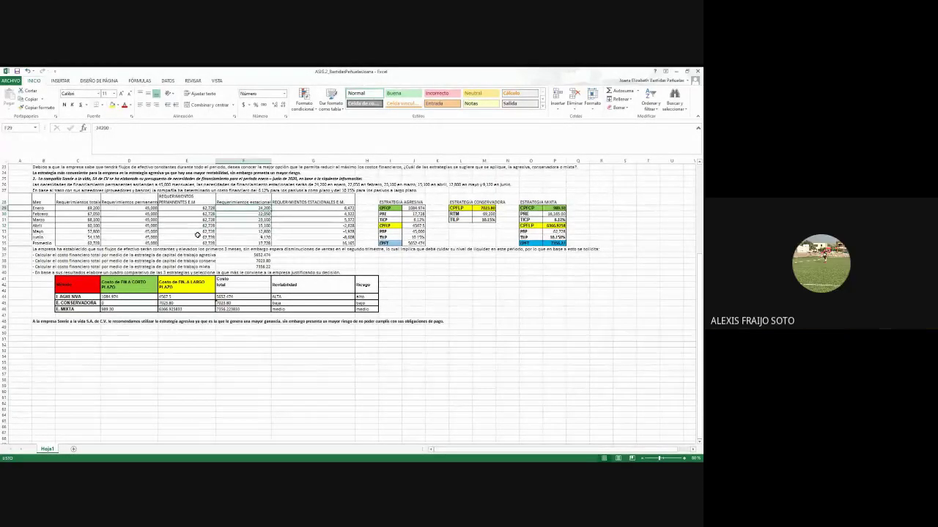
key(Left)
key(Left)
key(Up)
key(Down)
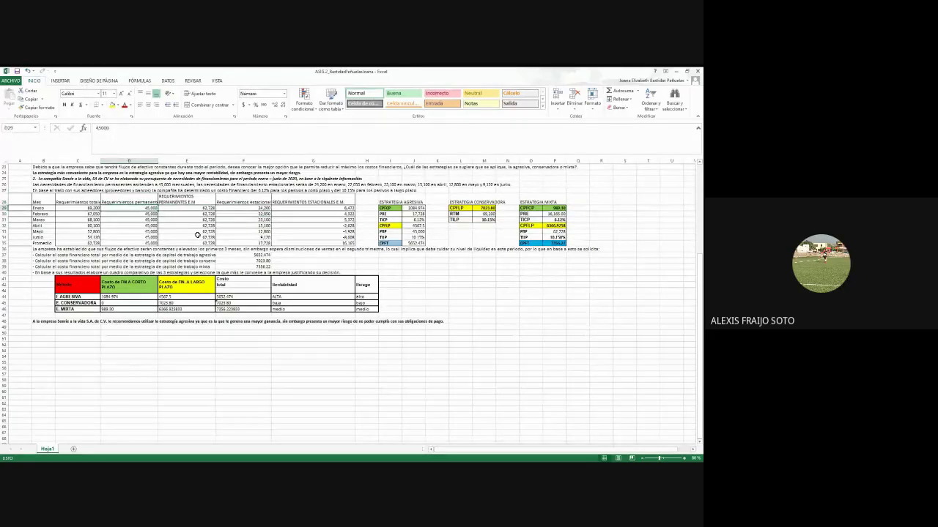
Step: Examine the second exercise's statement, requirements table and strategy comparison at a larger zoom
scroll(197, 235, up, 2)
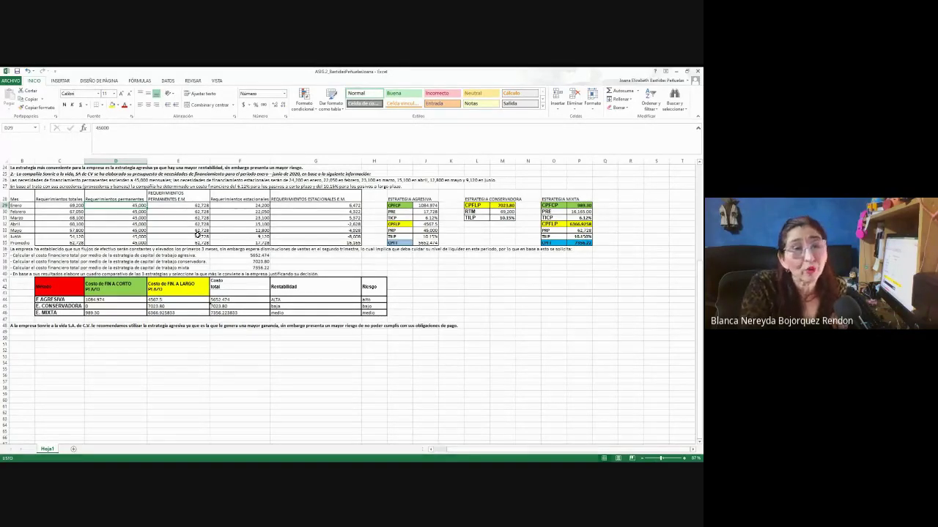
scroll(196, 234, up, 3)
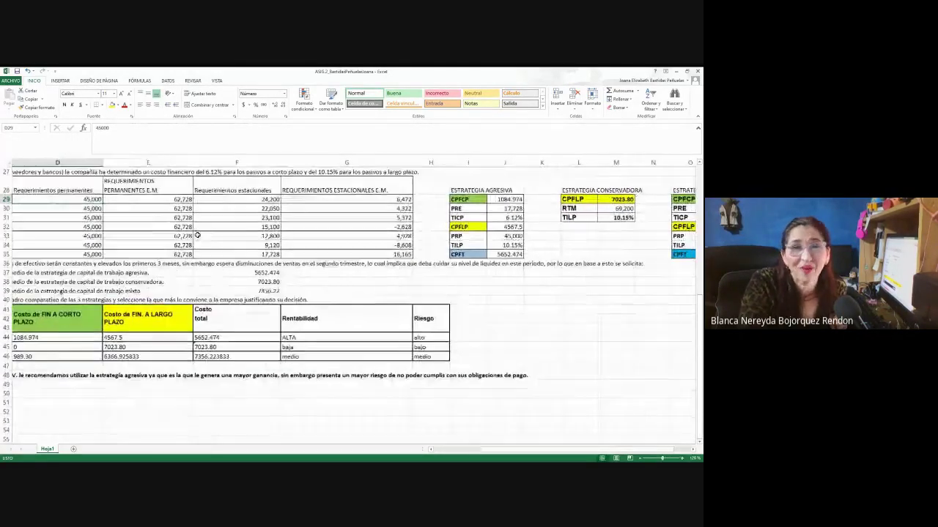
key(Left)
key(Left)
key(Up)
key(Up)
key(Up)
key(Up)
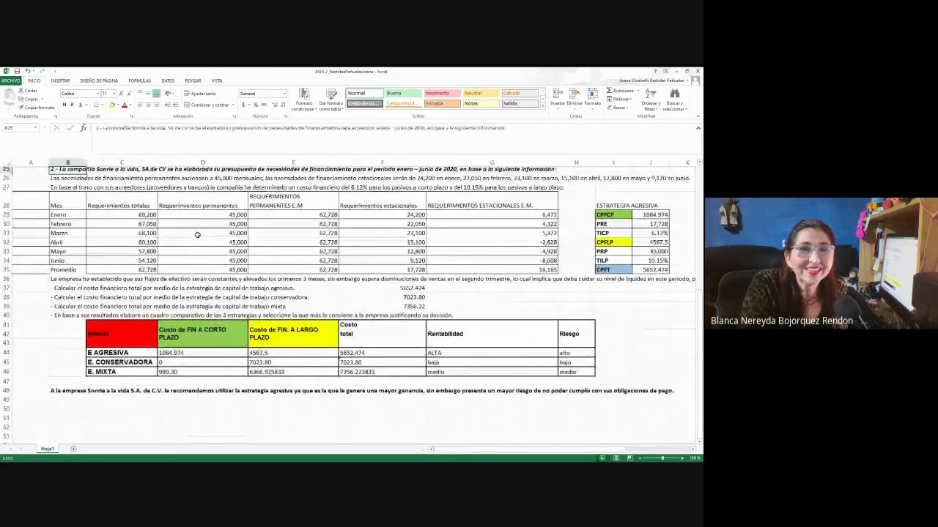
key(Up)
key(Right)
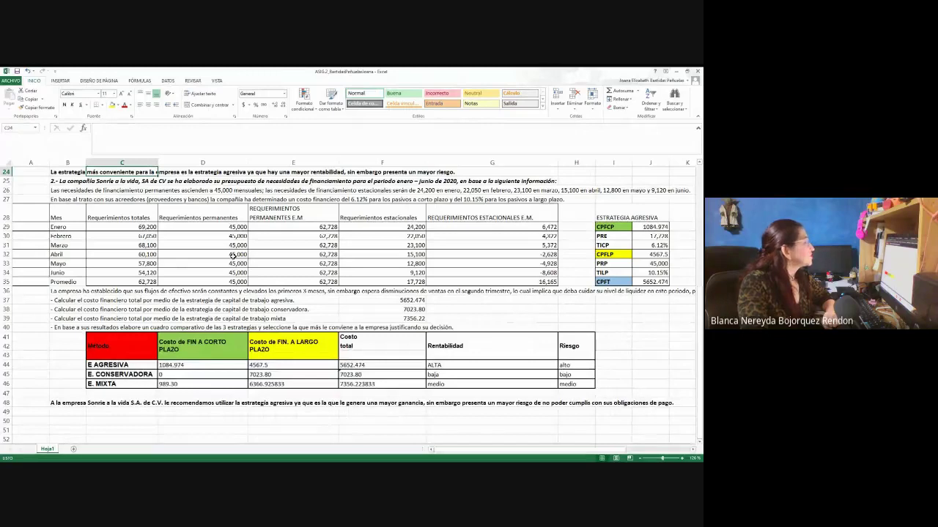
Step: Shade the REQUERIMIENTOS PERMANENTES E.M and REQUERIMIENTOS ESTACIONALES E.M. columns, E28:E35 and G28:G35, light gray
click(279, 210)
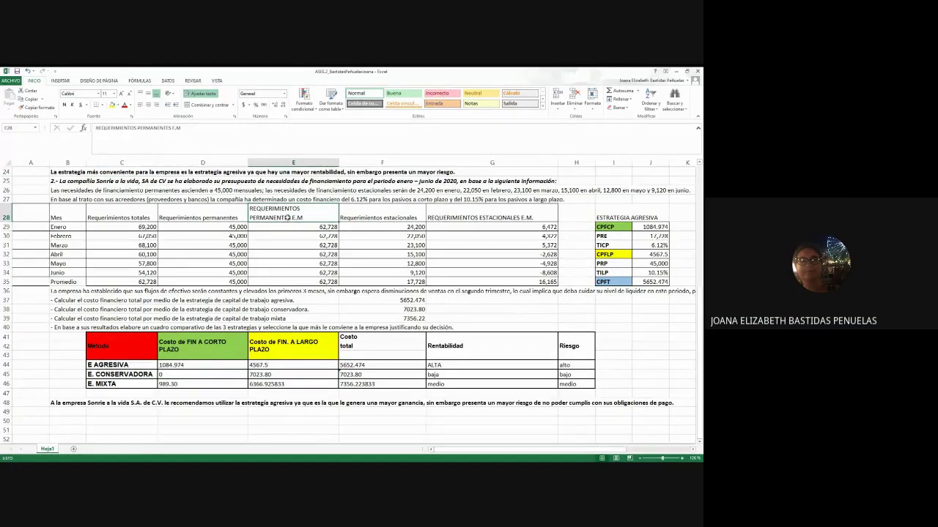
drag(288, 217, 289, 282)
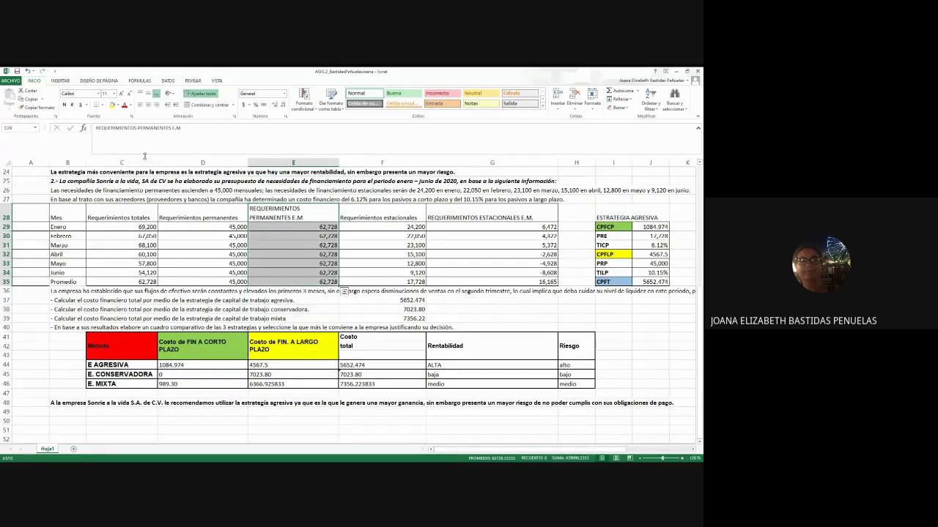
click(117, 104)
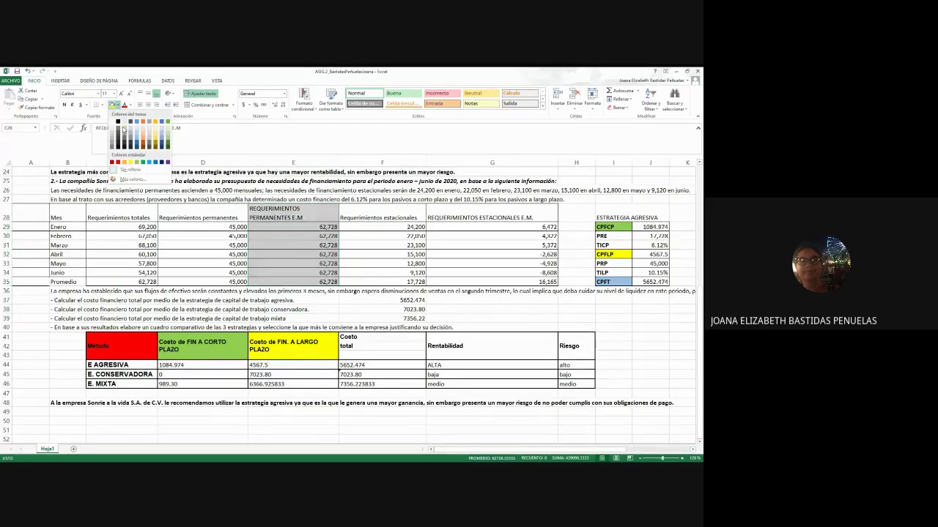
click(126, 124)
drag(529, 214, 529, 284)
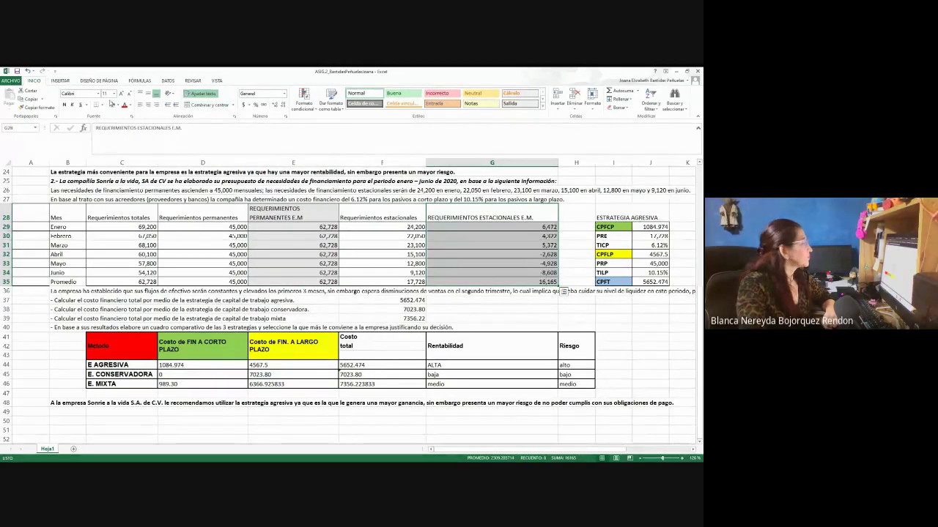
click(112, 104)
click(381, 227)
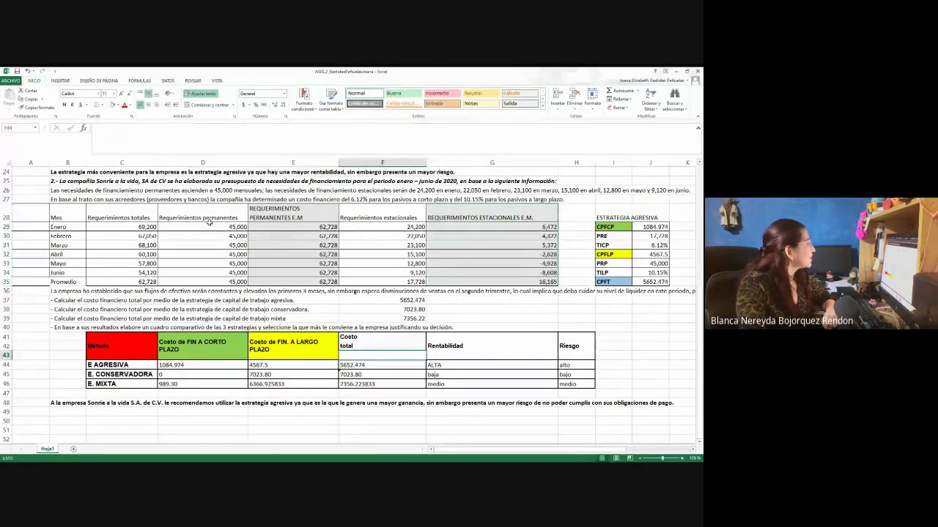
Step: Compare the permanent requirements in column D with the seasonal requirements in column F for January and February
click(273, 230)
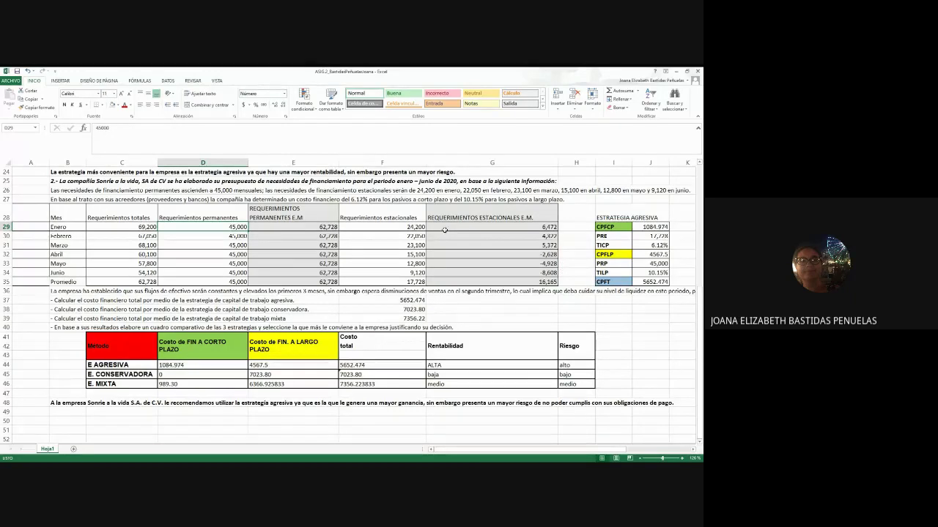
click(351, 327)
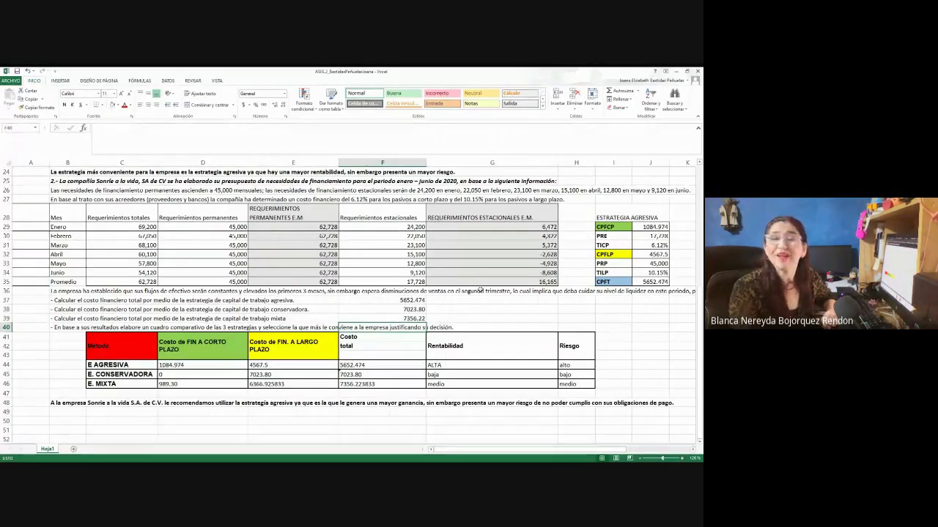
click(381, 233)
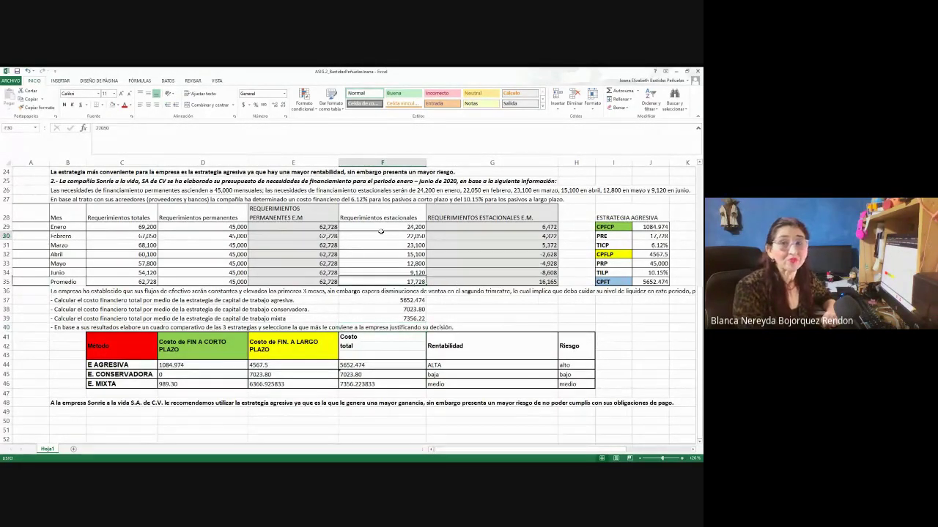
click(215, 228)
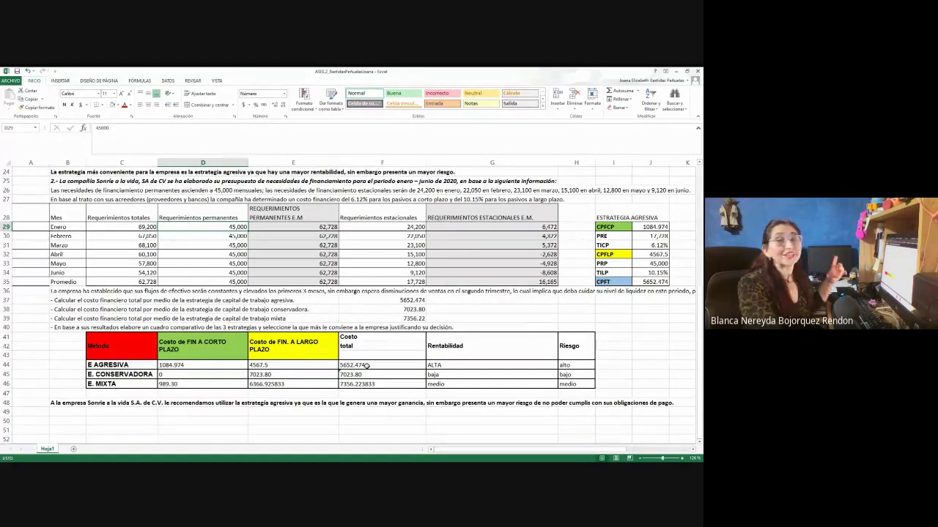
click(378, 229)
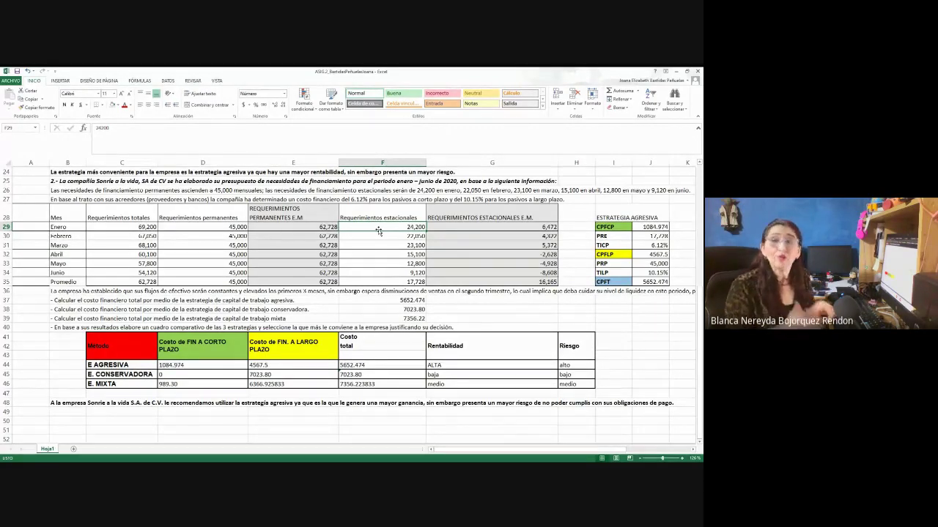
key(Left)
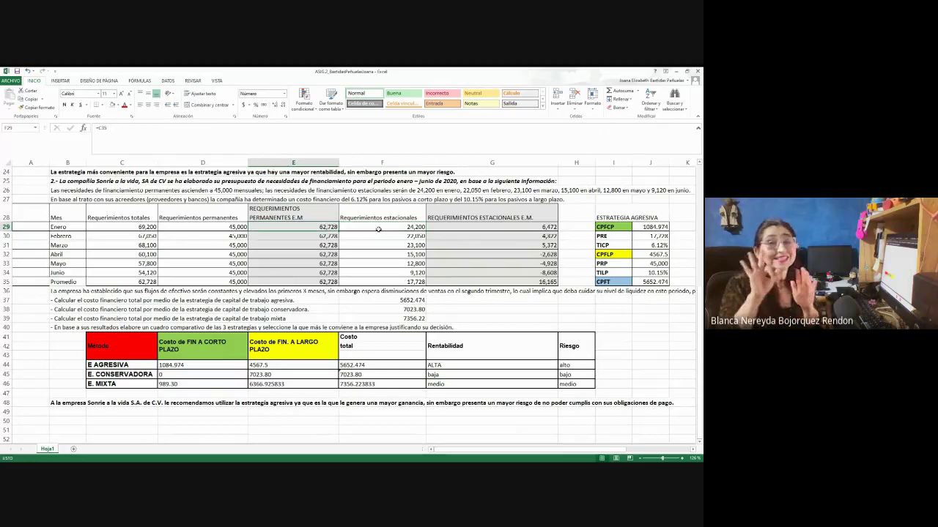
key(Left)
key(Down)
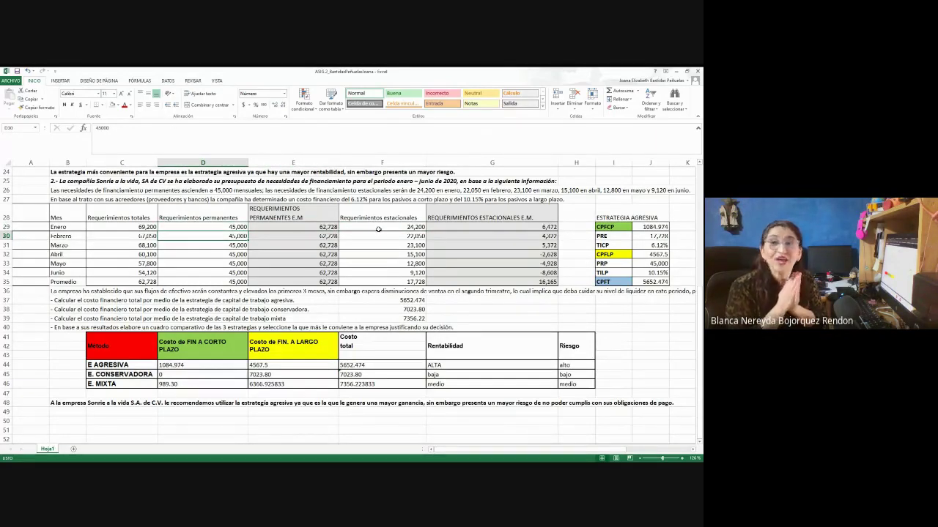
key(Left)
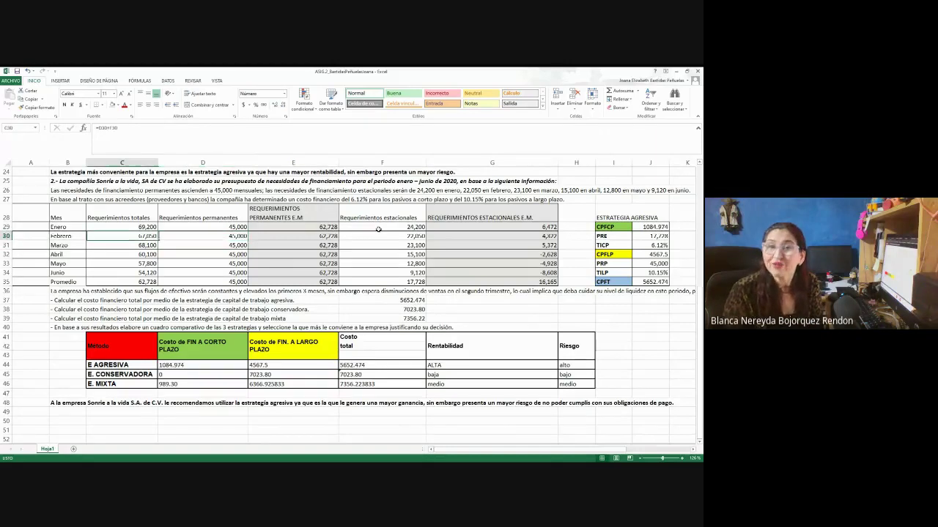
key(Right)
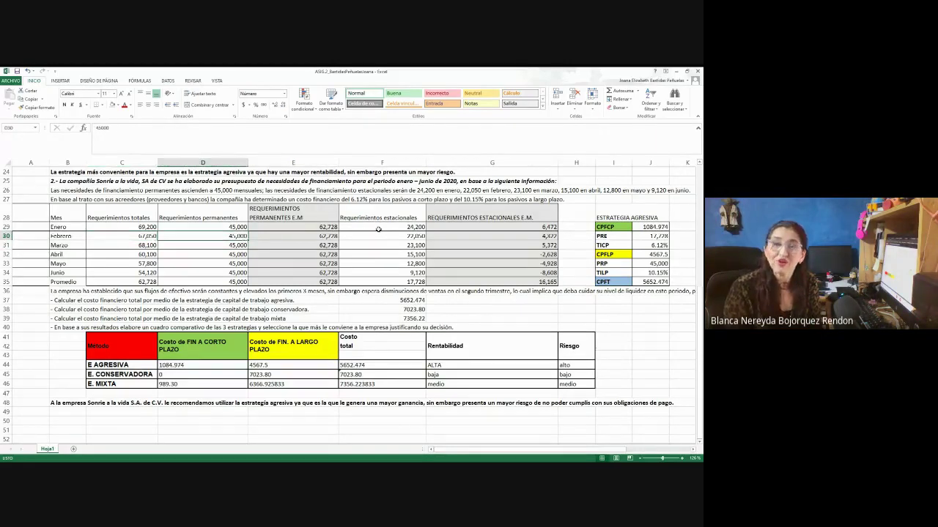
key(Right)
key(Right)
key(Up)
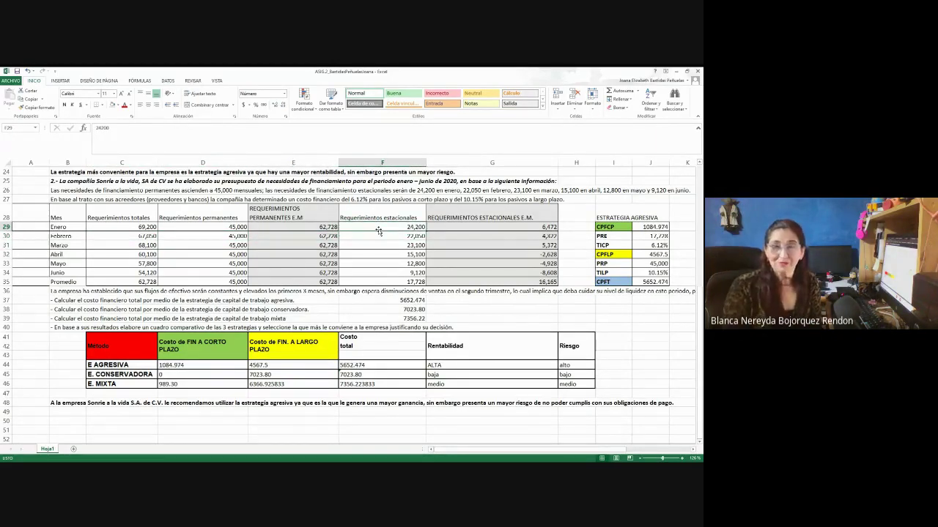
key(Left)
key(Left)
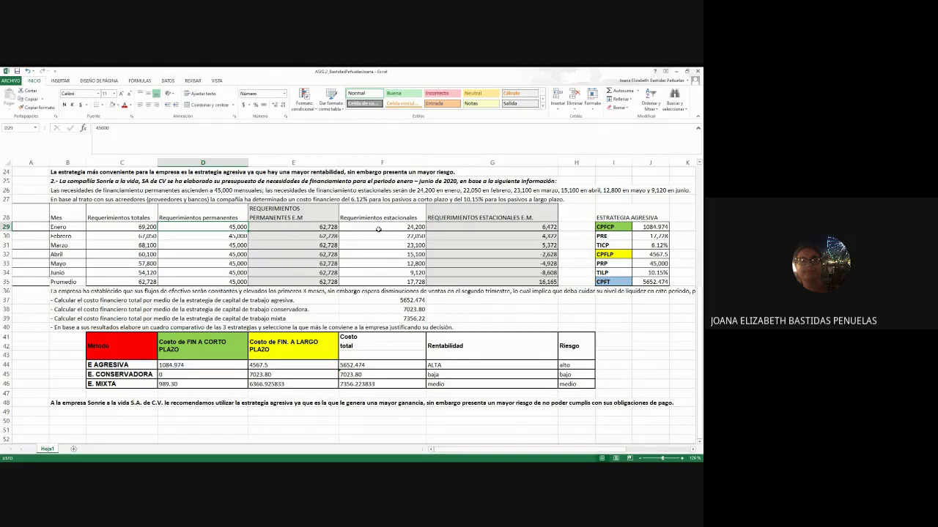
key(Right)
key(Right)
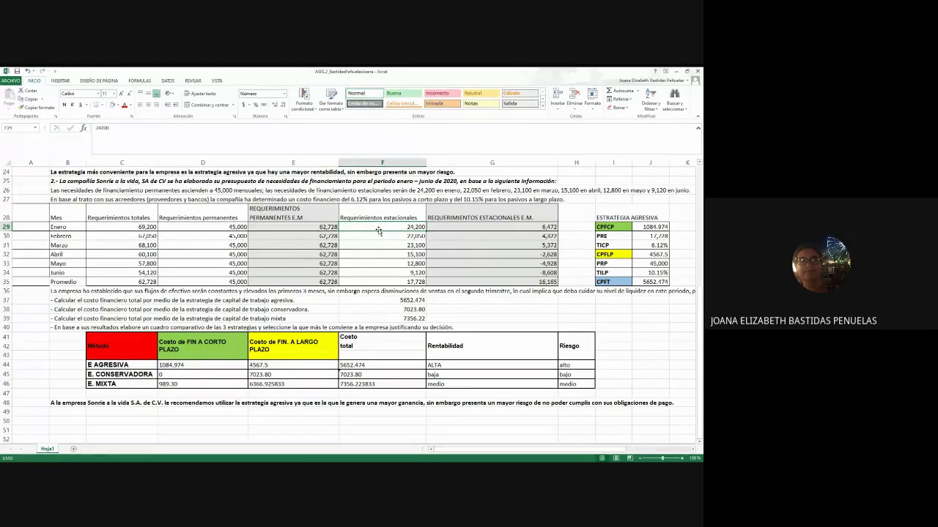
Step: Inspect the January total requirements formula in C29 and its referenced cells, leaving it unedited
key(Left)
key(Left)
key(Left)
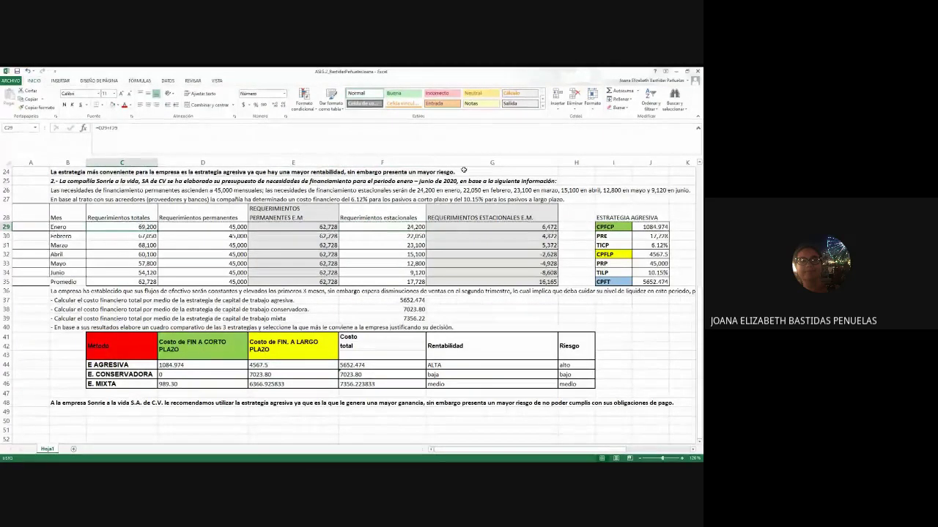
click(167, 129)
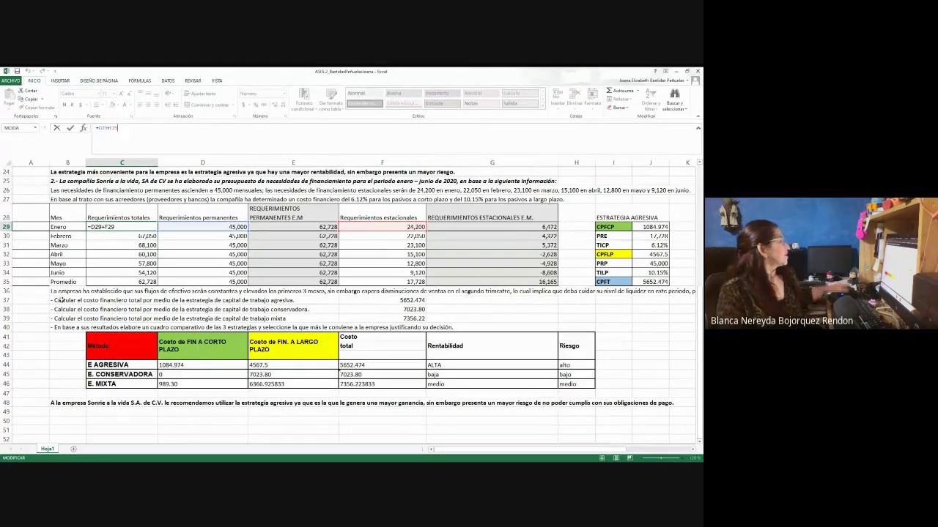
click(28, 308)
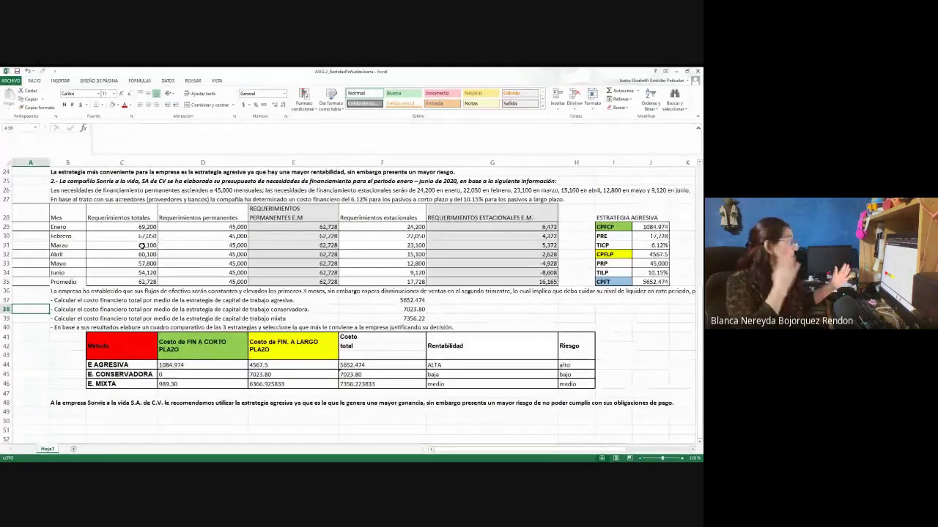
Step: Examine March's total, the seasonal requirements in column F, and the January E.M. formulas in E29 and G29
click(142, 245)
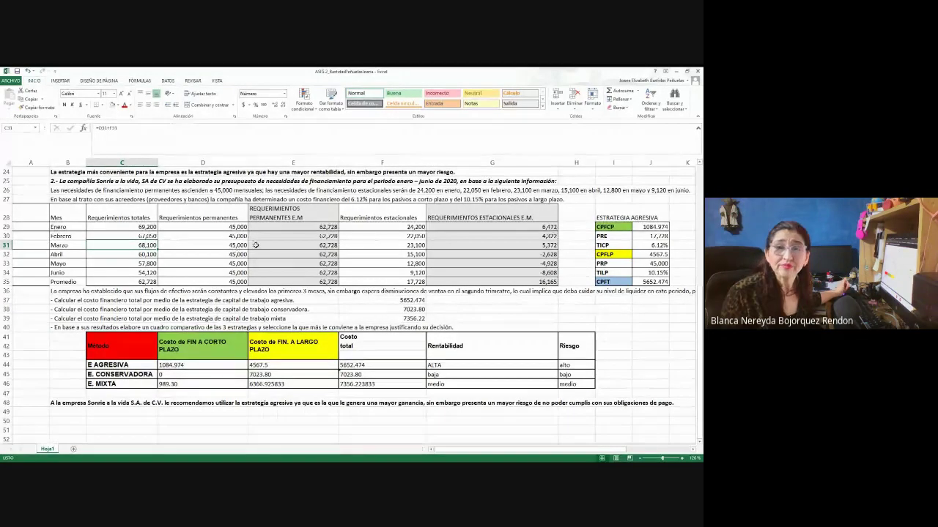
click(359, 237)
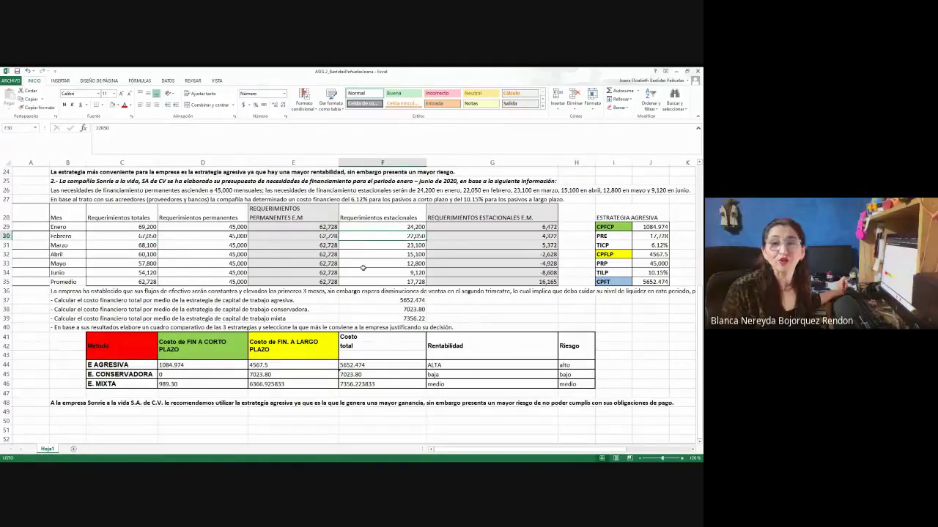
click(362, 257)
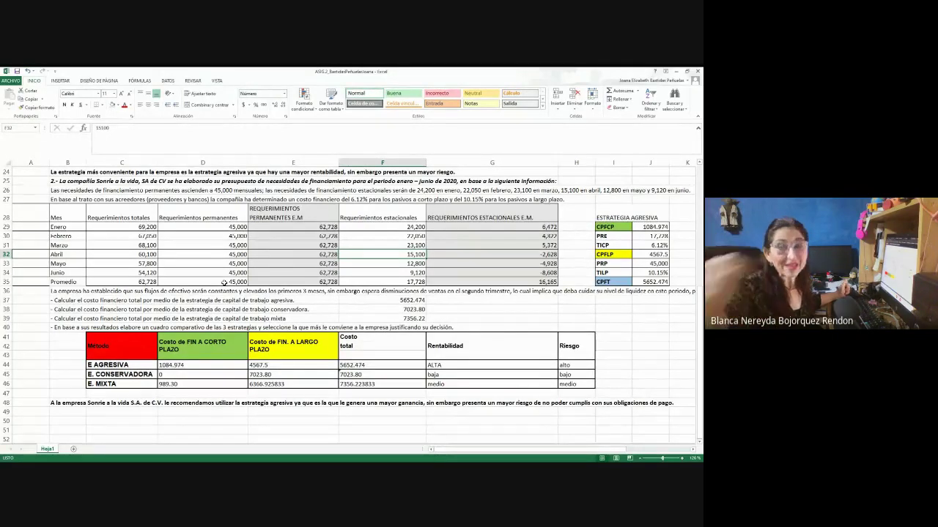
click(304, 229)
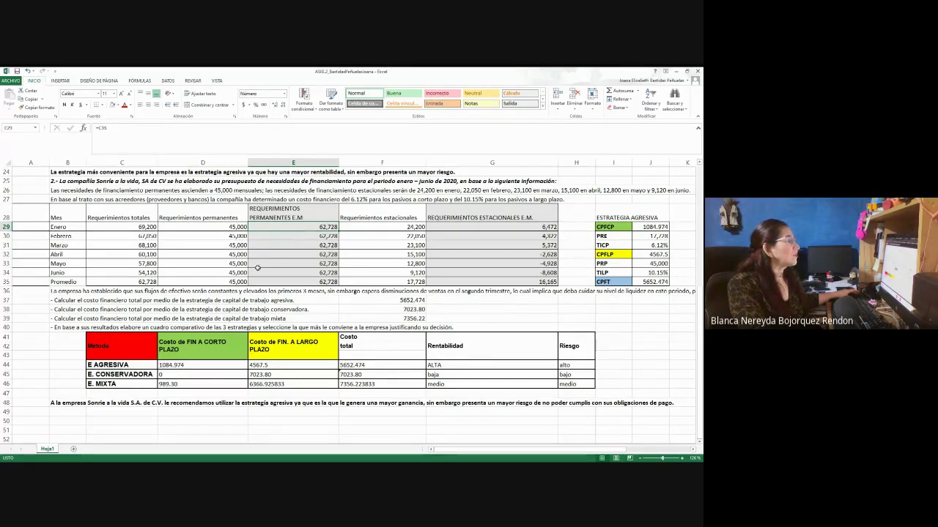
click(460, 230)
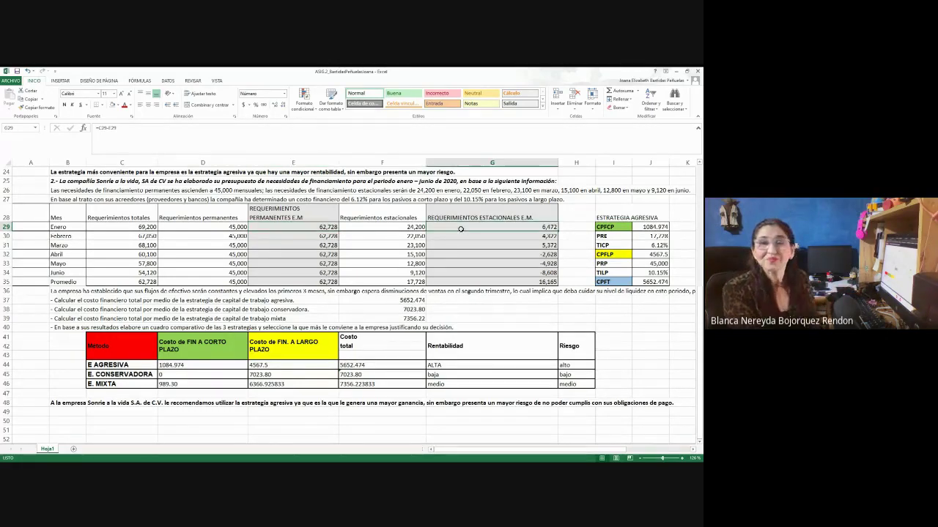